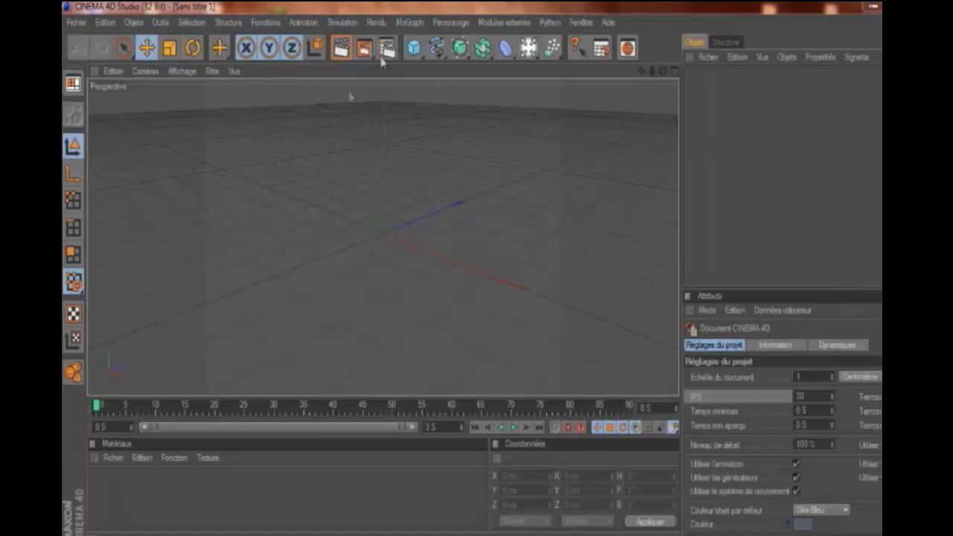
- Tilt and pan the empty scene view, then bring up the lights and scene-objects palette
{"action": "left_click_drag", "start_coordinate": [653, 73], "coordinate": [497, 279]}
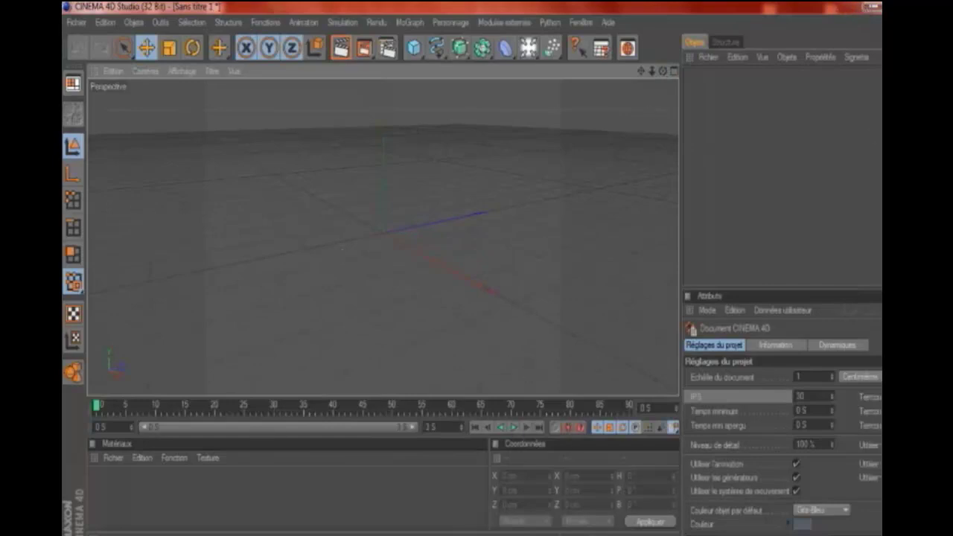
{"action": "mouse_move", "coordinate": [496, 282]}
{"action": "left_mouse_down", "text": "alt"}
{"action": "mouse_move", "coordinate": [511, 278]}
{"action": "mouse_move", "coordinate": [492, 275]}
{"action": "mouse_move", "coordinate": [511, 278]}
{"action": "mouse_move", "coordinate": [499, 281]}
{"action": "left_mouse_up", "text": "alt"}
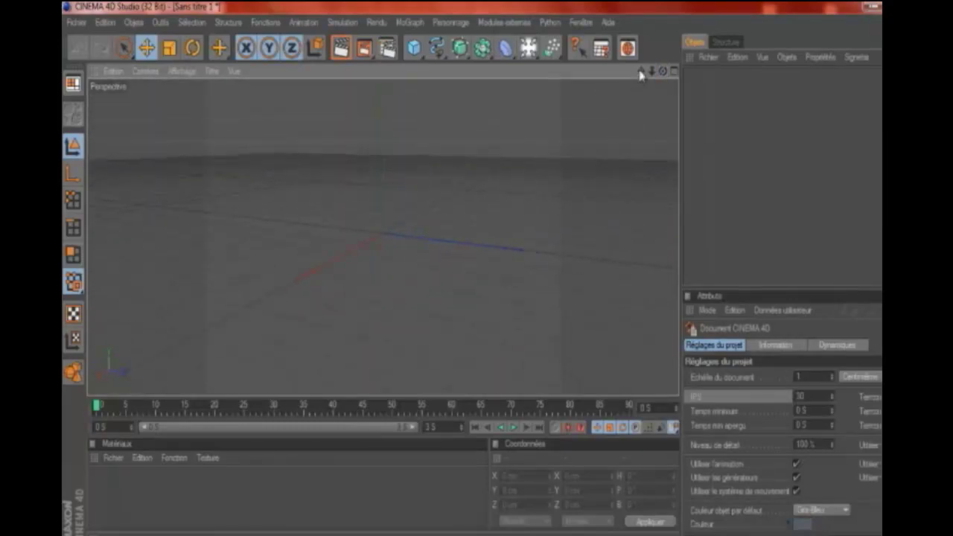
{"action": "left_click_drag", "start_coordinate": [641, 72], "coordinate": [497, 280]}
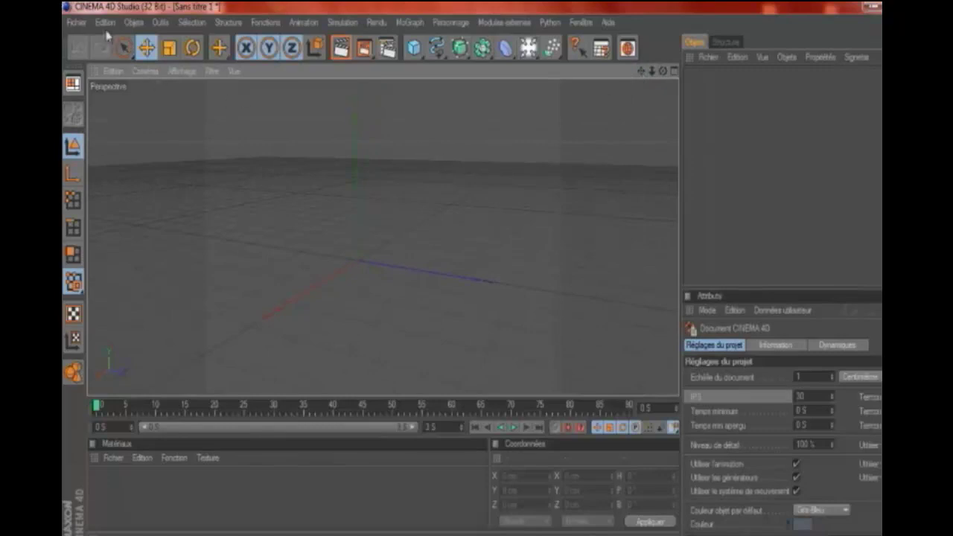
{"action": "left_click_drag", "start_coordinate": [535, 60], "coordinate": [642, 172]}
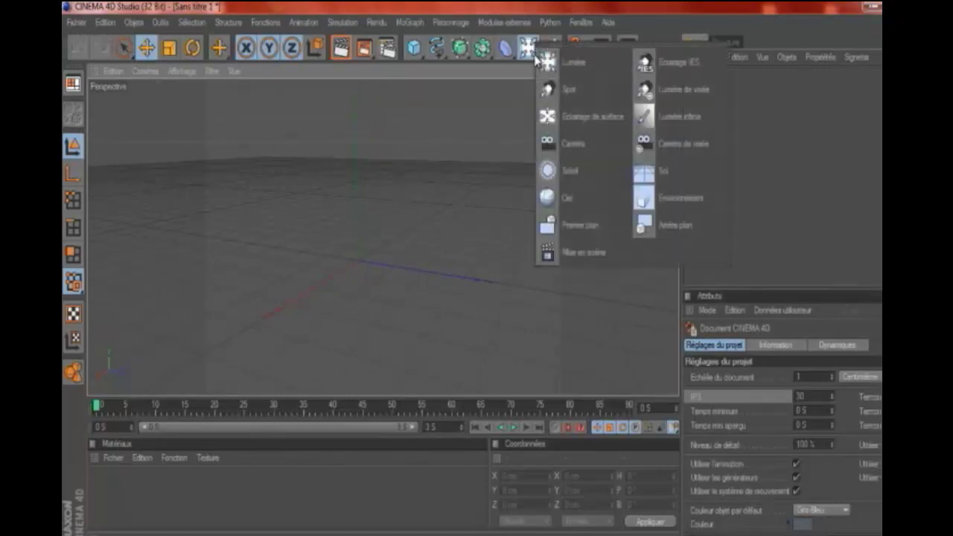
- Add two floor objects and raise the second one along Y
{"action": "left_click", "coordinate": [643, 171]}
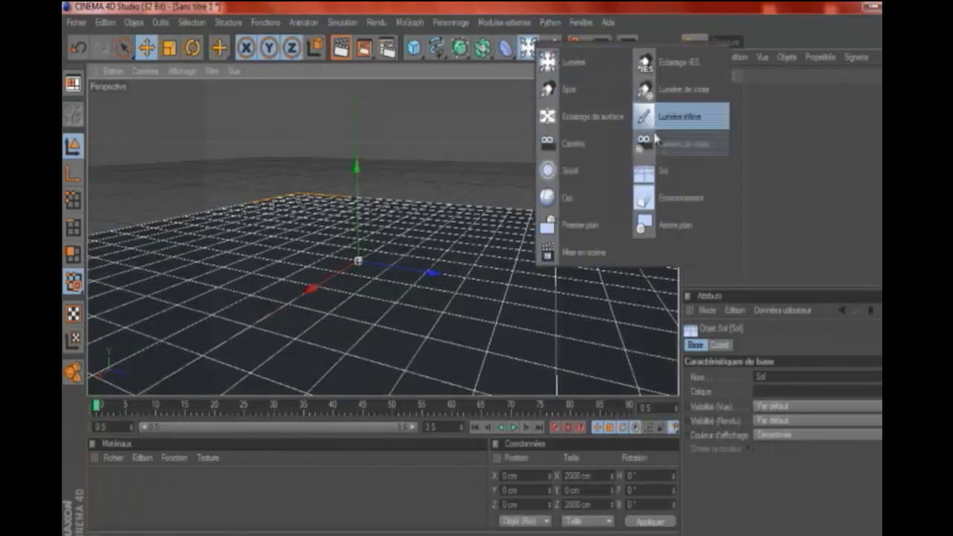
{"action": "left_click_drag", "start_coordinate": [529, 47], "coordinate": [652, 173]}
{"action": "left_click_drag", "start_coordinate": [364, 176], "coordinate": [301, 108]}
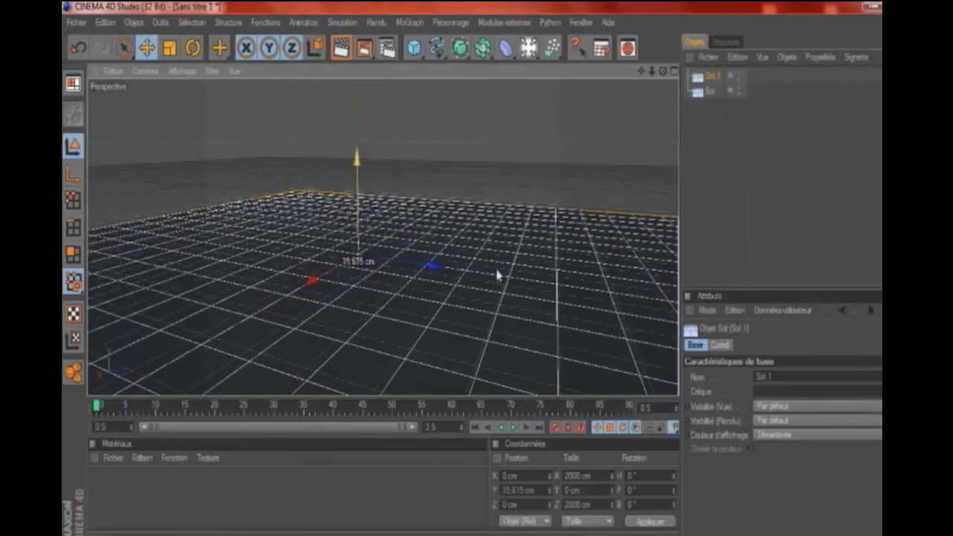
- Tip the second floor about 90° upright into a wall and slide it about 188 cm along X
{"action": "left_click", "coordinate": [195, 51]}
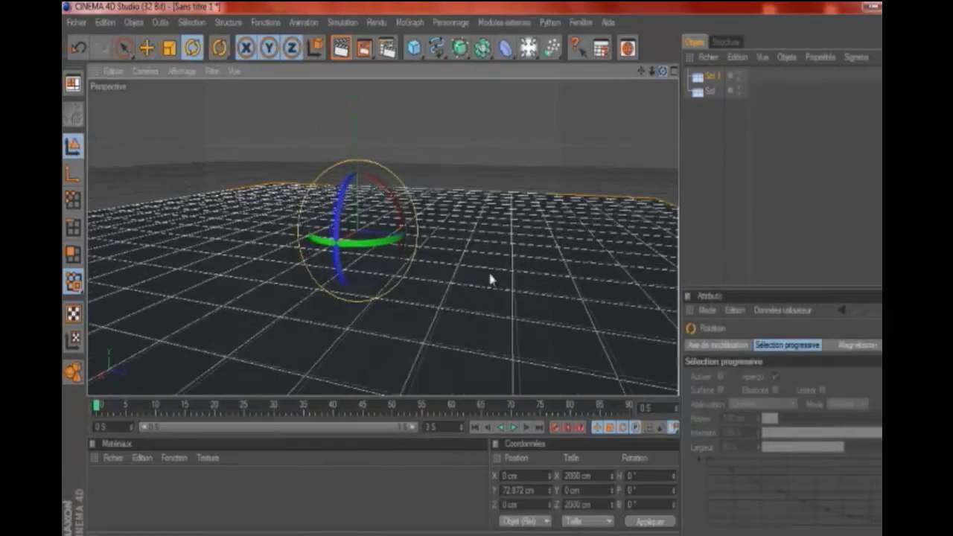
{"action": "left_click_drag", "start_coordinate": [658, 72], "coordinate": [496, 279]}
{"action": "mouse_move", "coordinate": [349, 205]}
{"action": "left_mouse_down"}
{"action": "mouse_move", "coordinate": [357, 342]}
{"action": "mouse_move", "coordinate": [355, 313]}
{"action": "left_mouse_up"}
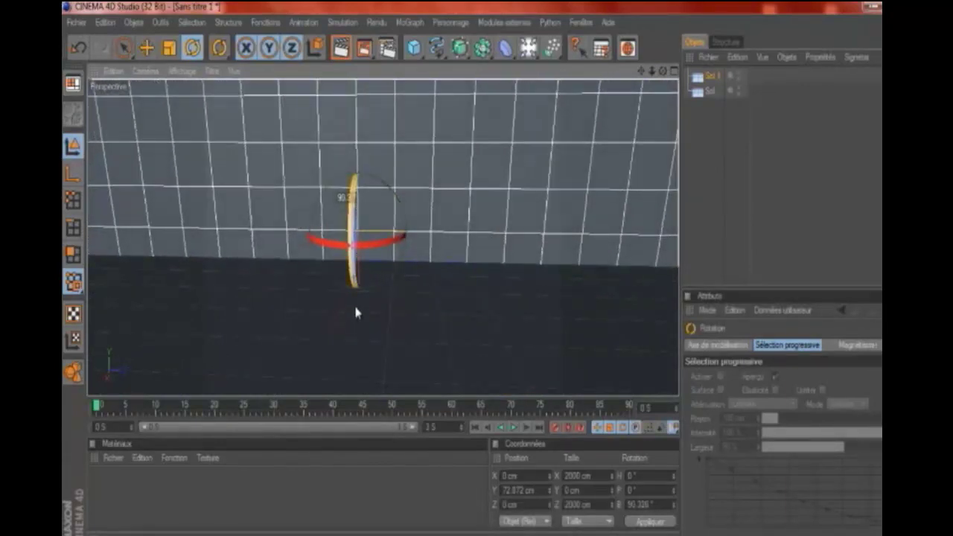
{"action": "key", "text": "e"}
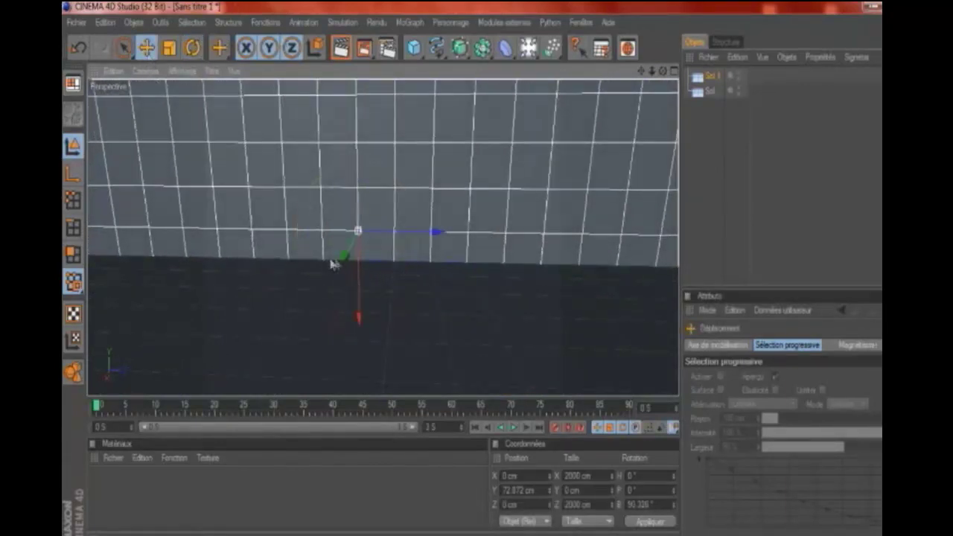
{"action": "left_click_drag", "start_coordinate": [334, 264], "coordinate": [498, 280]}
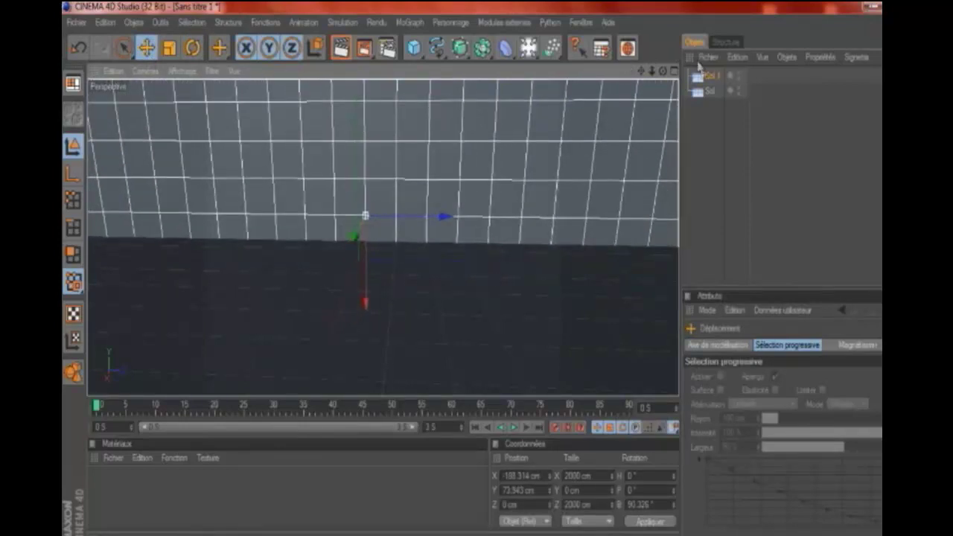
{"action": "mouse_move", "coordinate": [662, 71]}
{"action": "left_mouse_down"}
{"action": "mouse_move", "coordinate": [636, 73]}
{"action": "mouse_move", "coordinate": [496, 268]}
{"action": "left_mouse_up"}
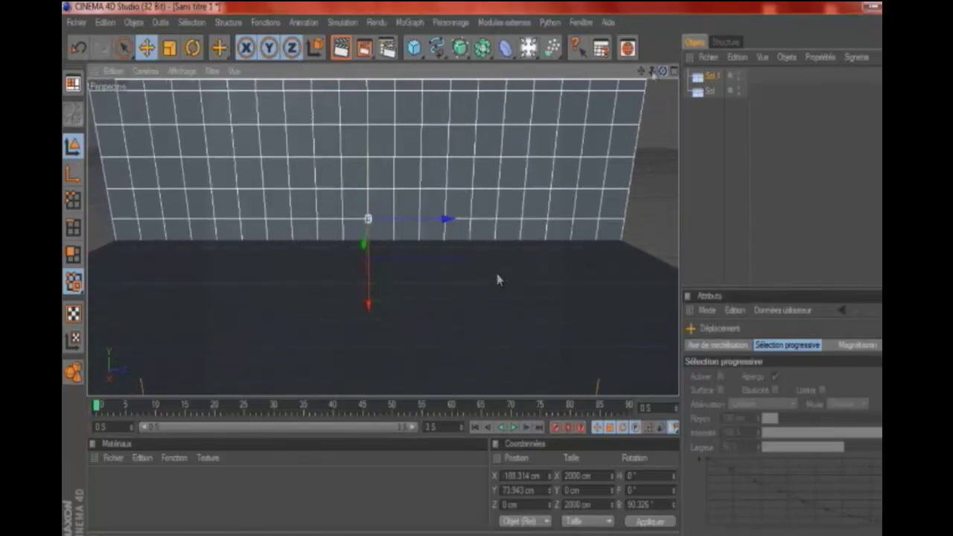
{"action": "left_click", "coordinate": [709, 161]}
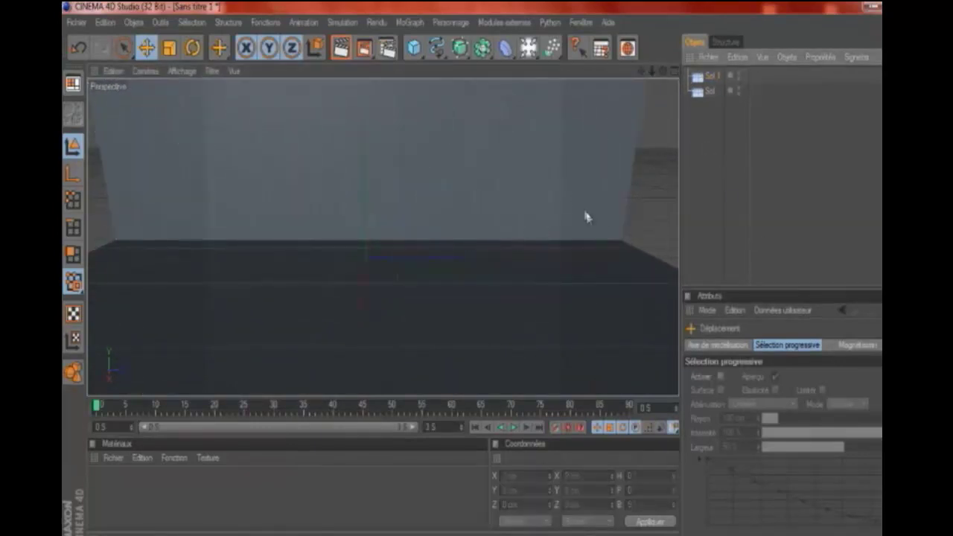
- Create a new material and browse to the MINE PACK > Blocs > tex texture folder
{"action": "double_click", "coordinate": [207, 514]}
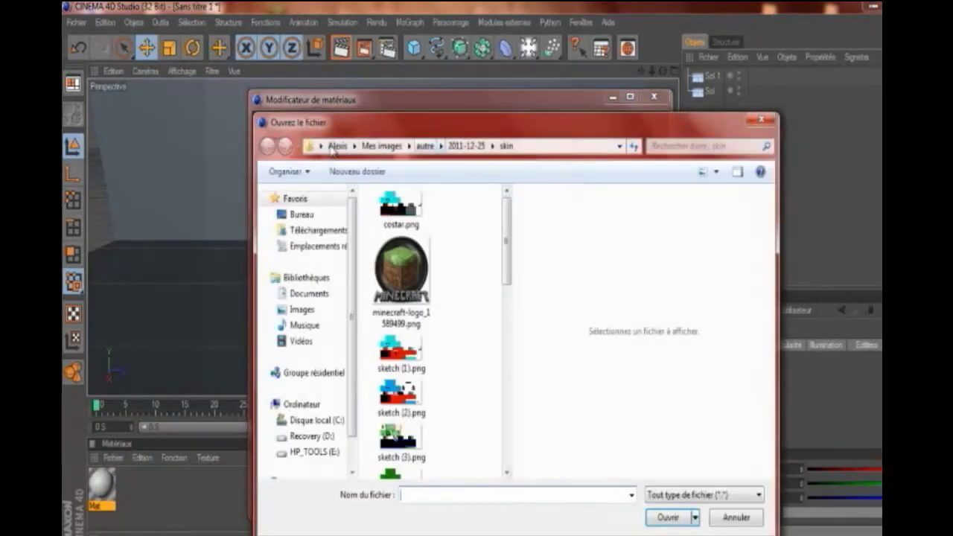
{"action": "left_click", "coordinate": [301, 215]}
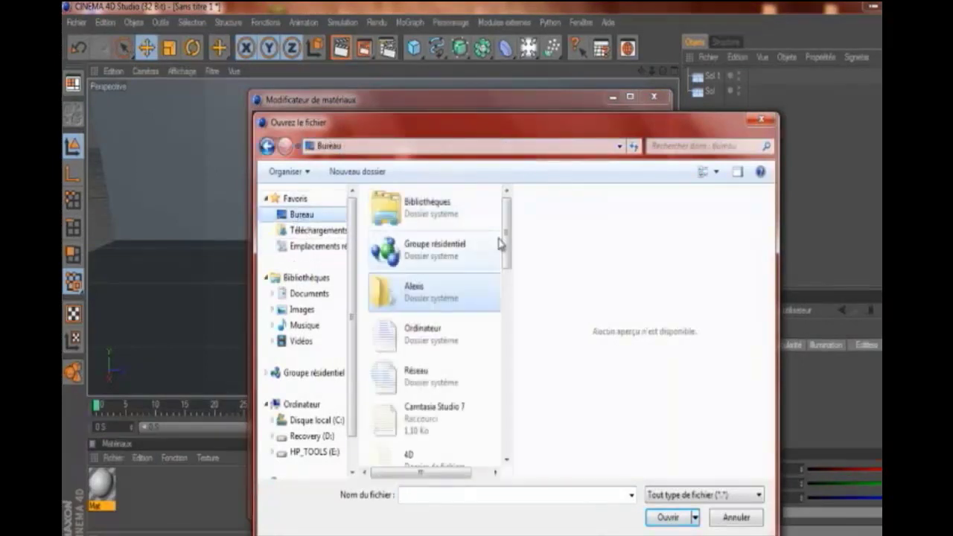
{"action": "scroll", "coordinate": [462, 372], "scroll_direction": "down", "scroll_amount": 2}
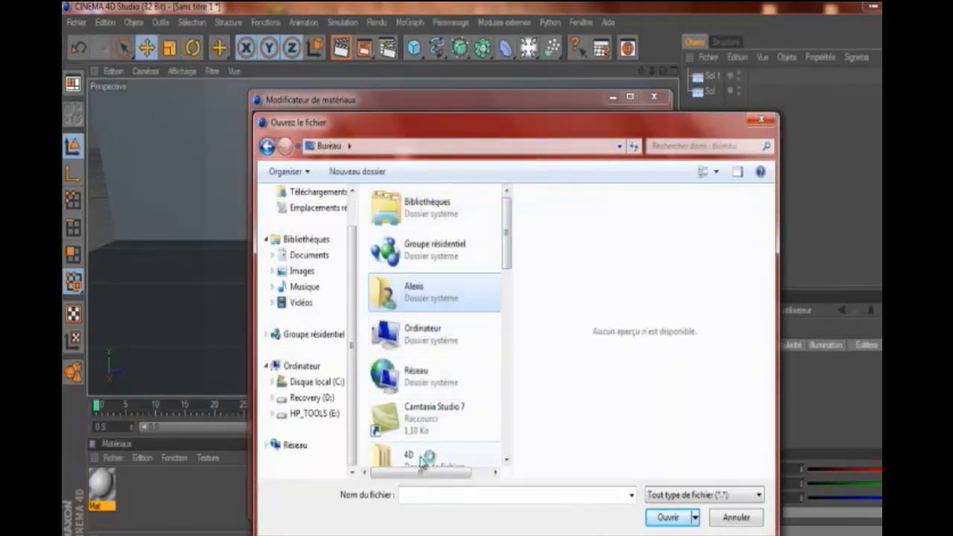
{"action": "double_click", "coordinate": [424, 455]}
{"action": "double_click", "coordinate": [415, 231]}
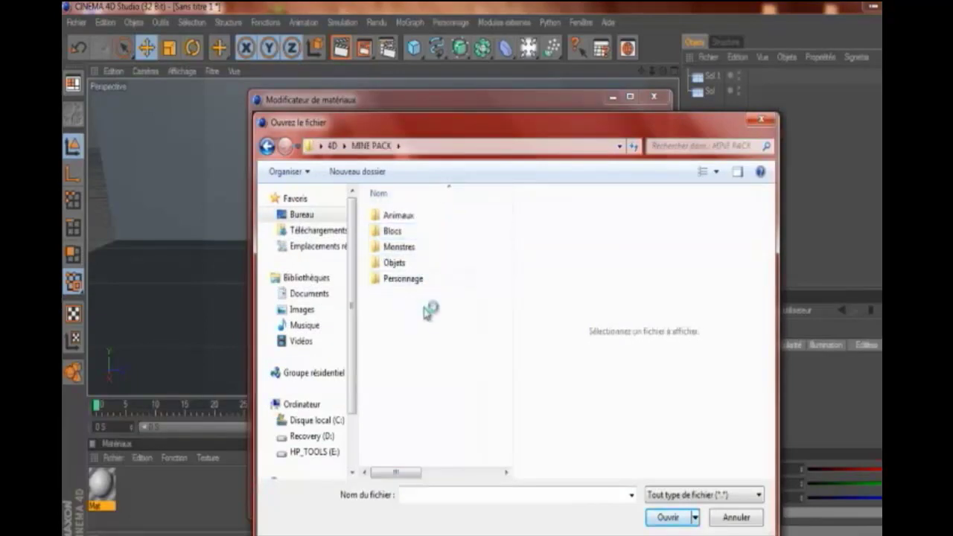
{"action": "left_click", "coordinate": [419, 232]}
{"action": "double_click", "coordinate": [419, 232]}
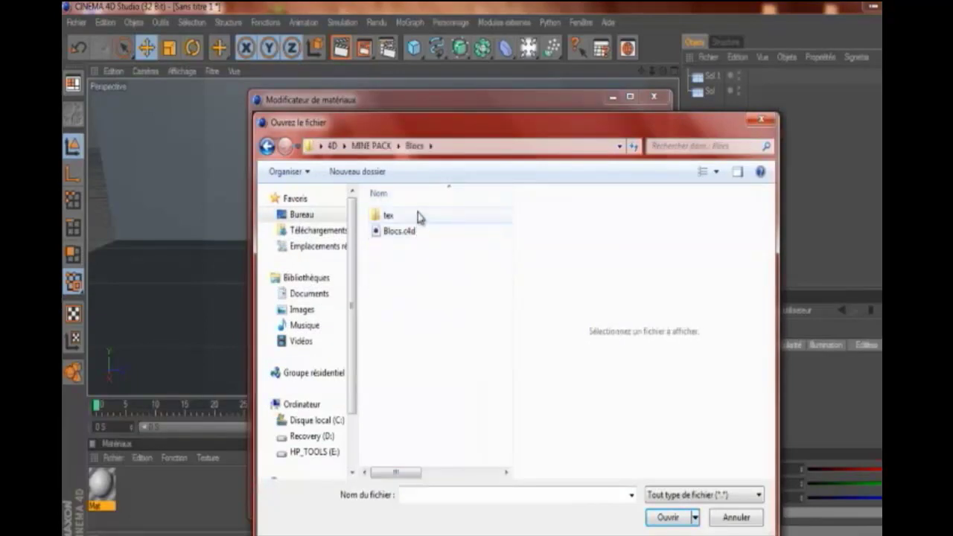
{"action": "double_click", "coordinate": [419, 216]}
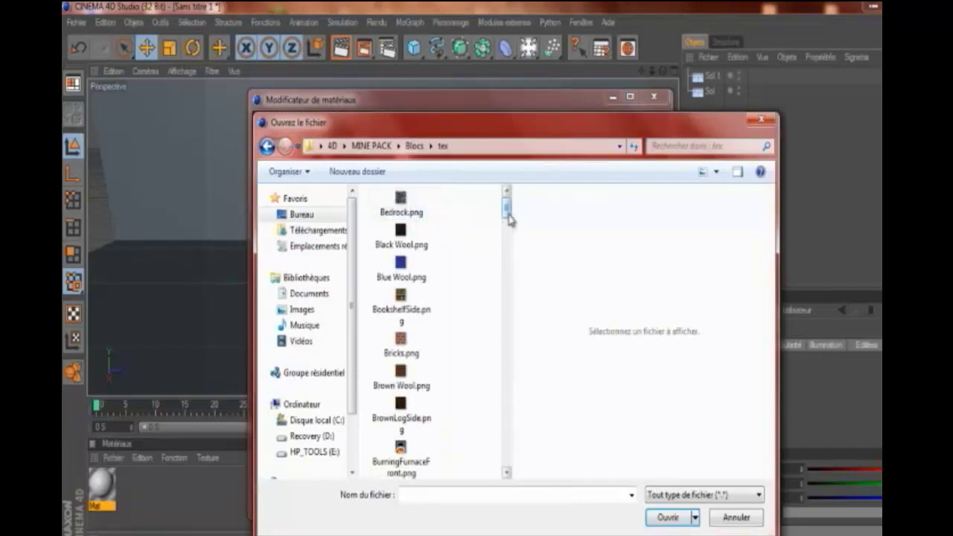
- Load SandstoneSide.png as the Mat colour texture, copying the image into the document folder
{"action": "left_click_drag", "start_coordinate": [507, 211], "coordinate": [507, 240]}
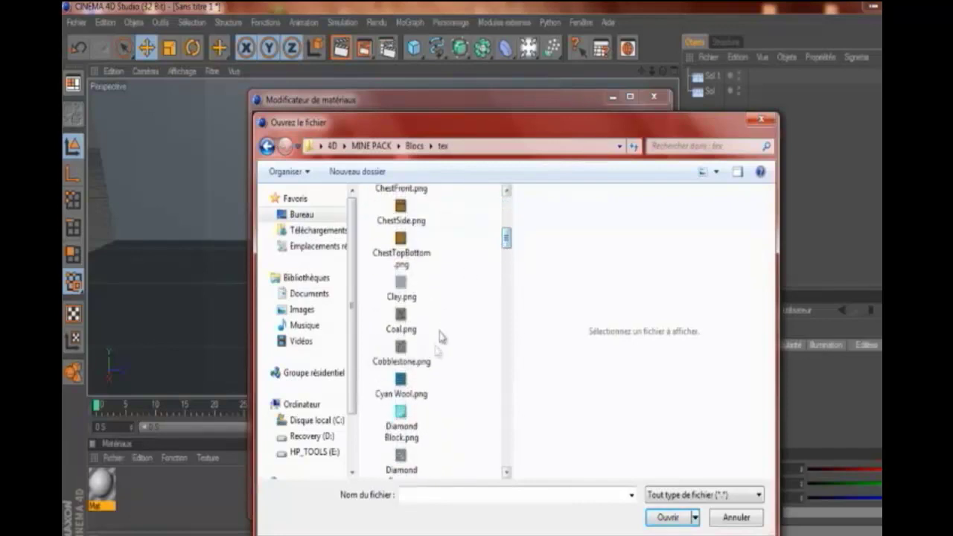
{"action": "scroll", "coordinate": [430, 383], "scroll_direction": "down", "scroll_amount": 2}
{"action": "scroll", "coordinate": [419, 404], "scroll_direction": "down", "scroll_amount": 3}
{"action": "scroll", "coordinate": [419, 404], "scroll_direction": "down", "scroll_amount": 3}
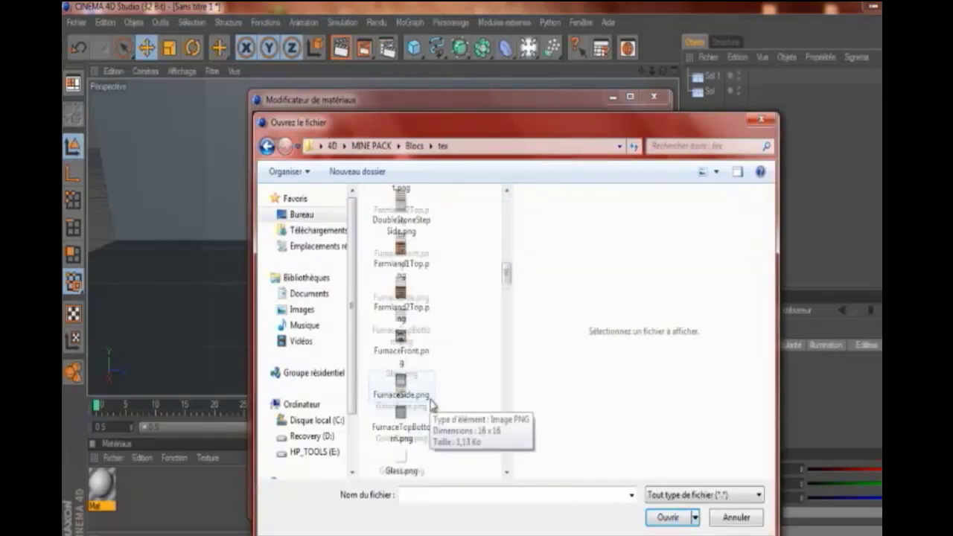
{"action": "scroll", "coordinate": [431, 402], "scroll_direction": "down", "scroll_amount": 2}
{"action": "scroll", "coordinate": [430, 400], "scroll_direction": "down", "scroll_amount": 3}
{"action": "scroll", "coordinate": [430, 401], "scroll_direction": "down", "scroll_amount": 2}
{"action": "scroll", "coordinate": [431, 398], "scroll_direction": "down", "scroll_amount": 3}
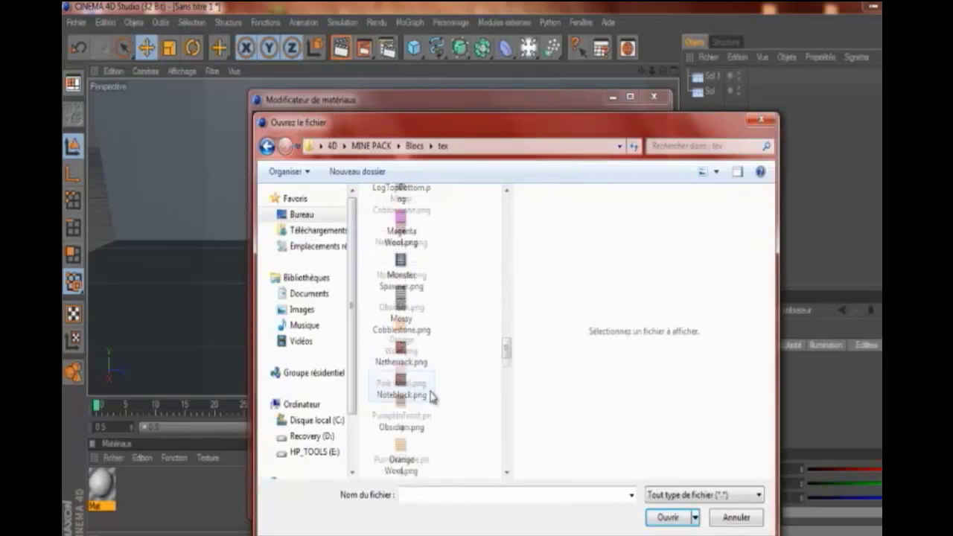
{"action": "scroll", "coordinate": [430, 395], "scroll_direction": "down", "scroll_amount": 3}
{"action": "scroll", "coordinate": [432, 395], "scroll_direction": "down", "scroll_amount": 2}
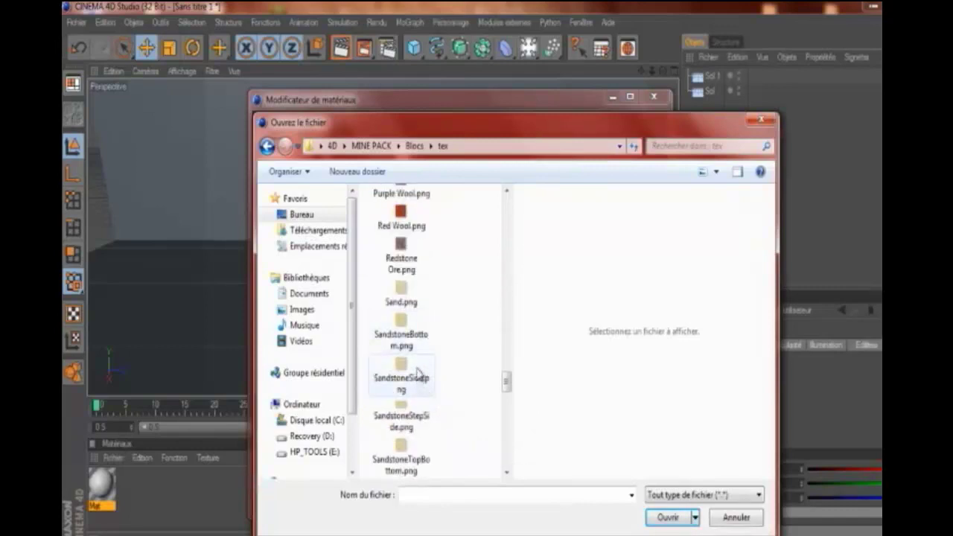
{"action": "left_click", "coordinate": [418, 373]}
{"action": "left_click", "coordinate": [661, 521]}
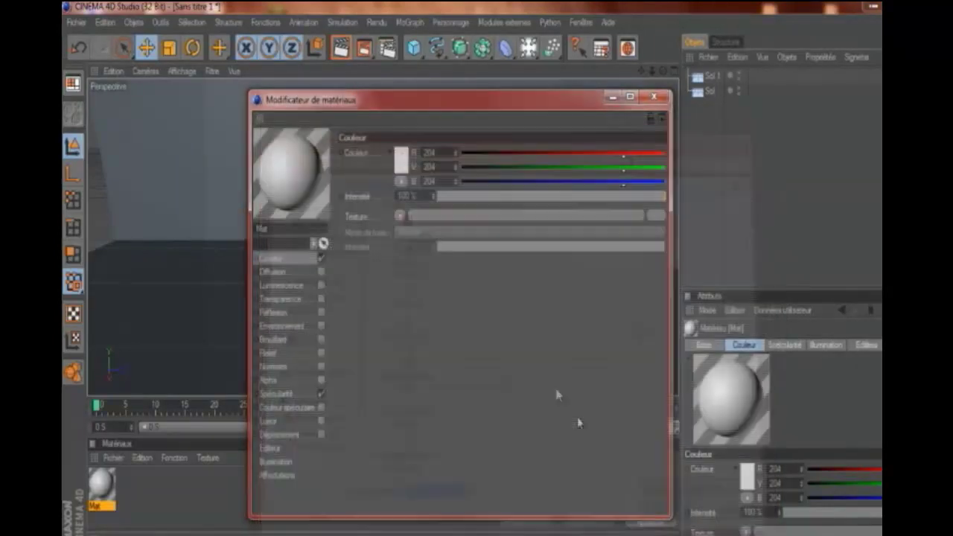
{"action": "left_click", "coordinate": [558, 332]}
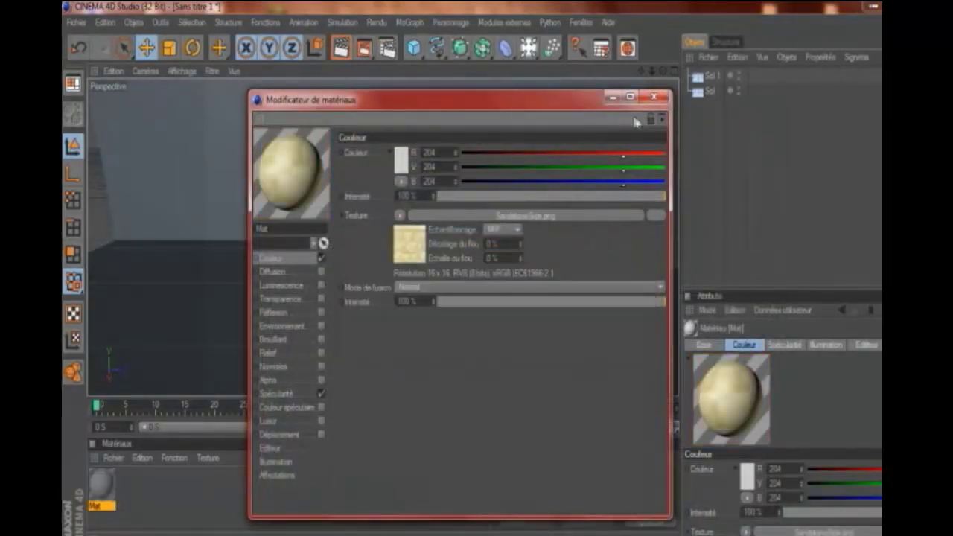
{"action": "left_click", "coordinate": [654, 97]}
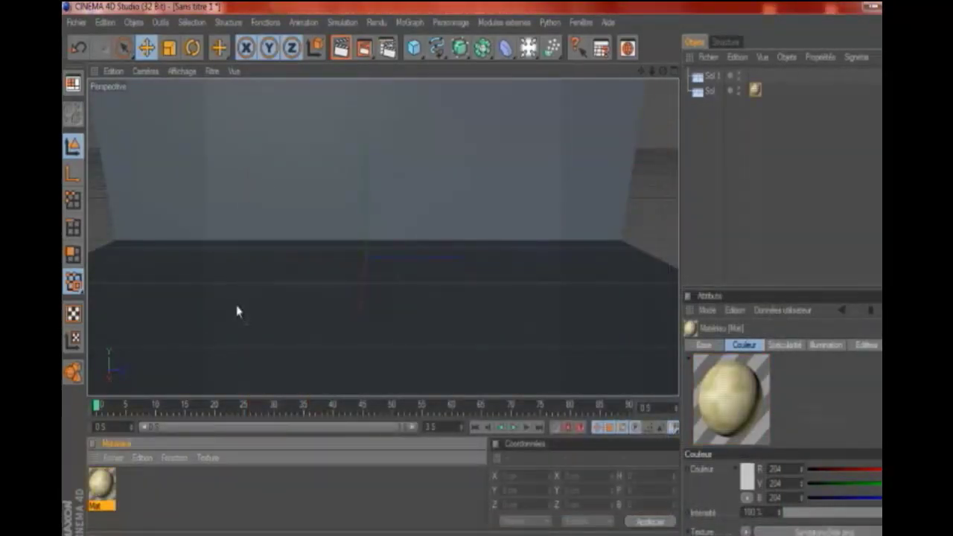
{"action": "double_click", "coordinate": [102, 488]}
- Swap the Mat colour texture to SandstoneTopBottom.png, copying it into the document folder
{"action": "left_click", "coordinate": [654, 217]}
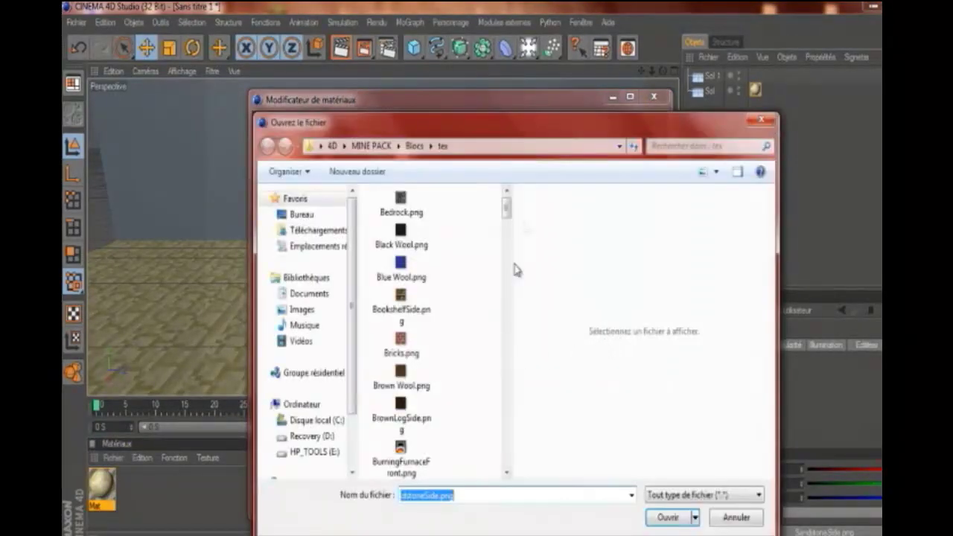
{"action": "left_click_drag", "start_coordinate": [507, 216], "coordinate": [487, 404]}
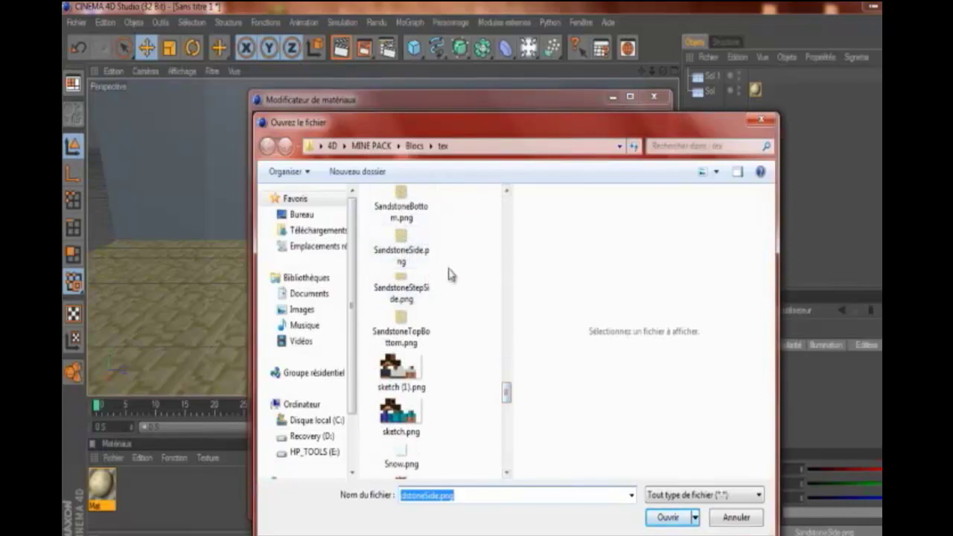
{"action": "left_click", "coordinate": [411, 339]}
{"action": "left_click", "coordinate": [668, 517]}
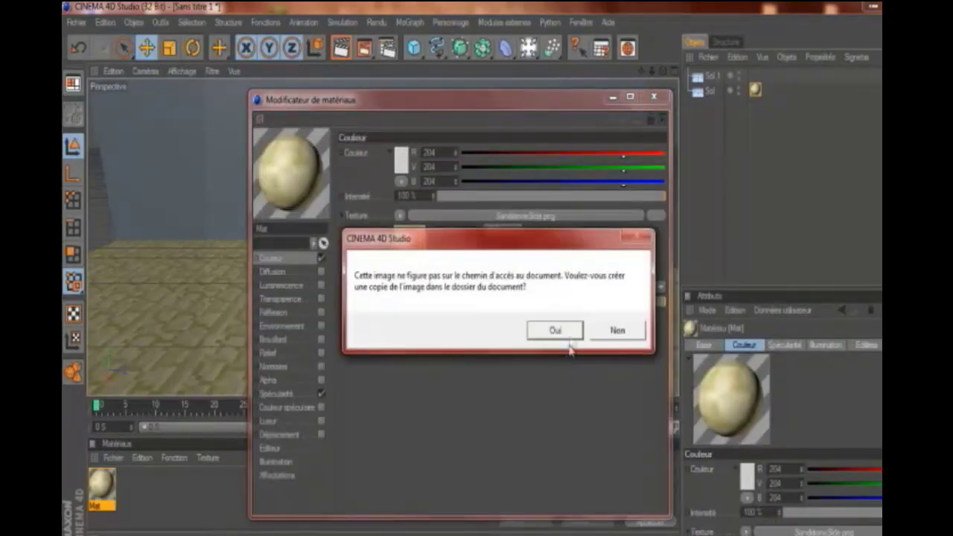
{"action": "left_click", "coordinate": [568, 334]}
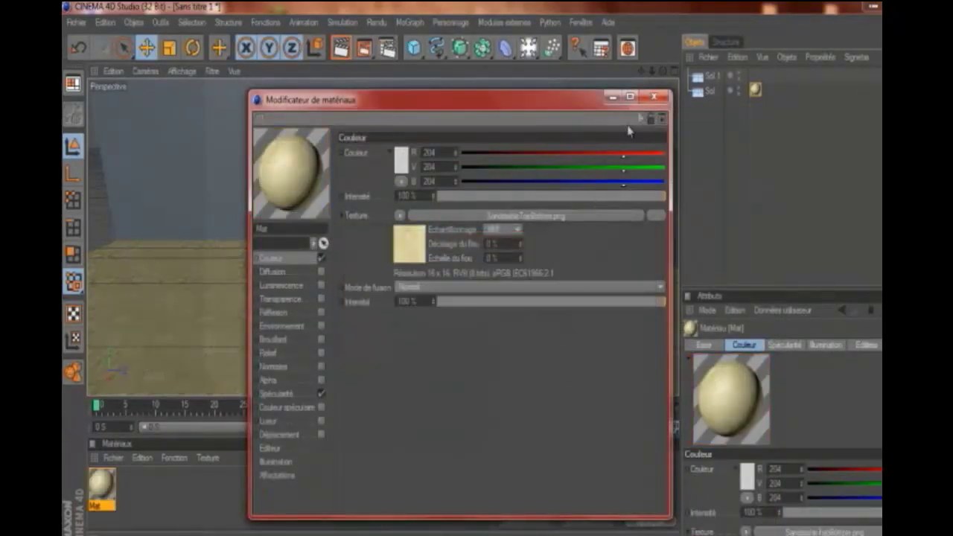
{"action": "left_click", "coordinate": [654, 96]}
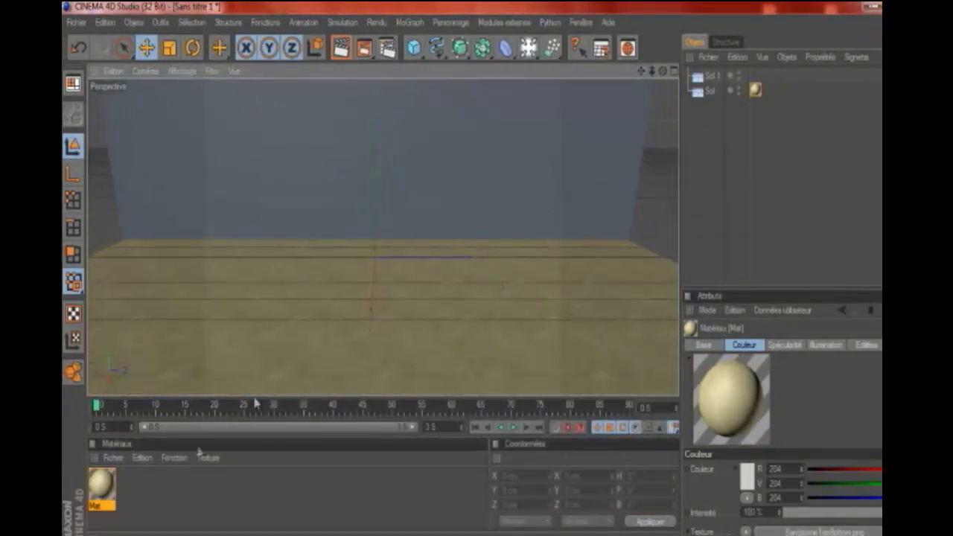
- Create a new material Mat.1 with LogSide.png as its colour texture
{"action": "double_click", "coordinate": [174, 499]}
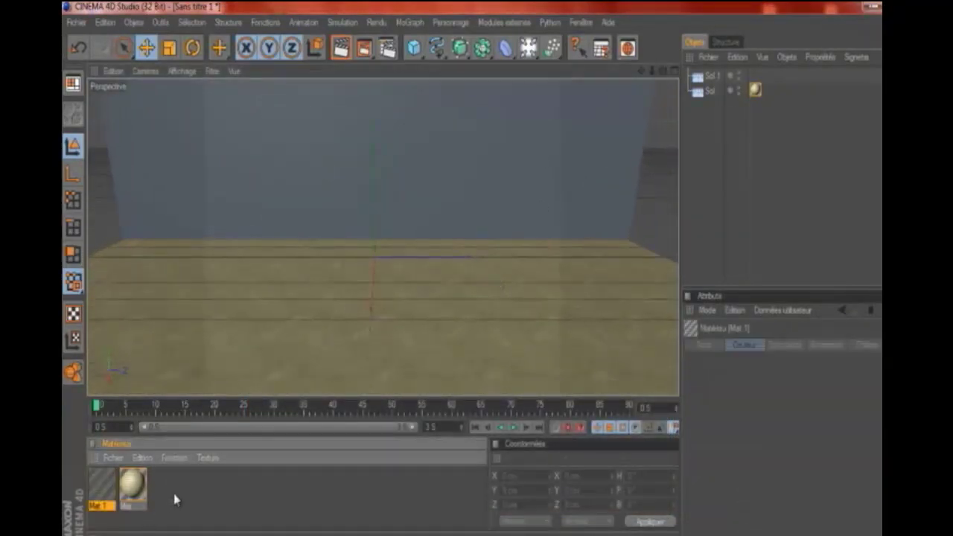
{"action": "double_click", "coordinate": [101, 487]}
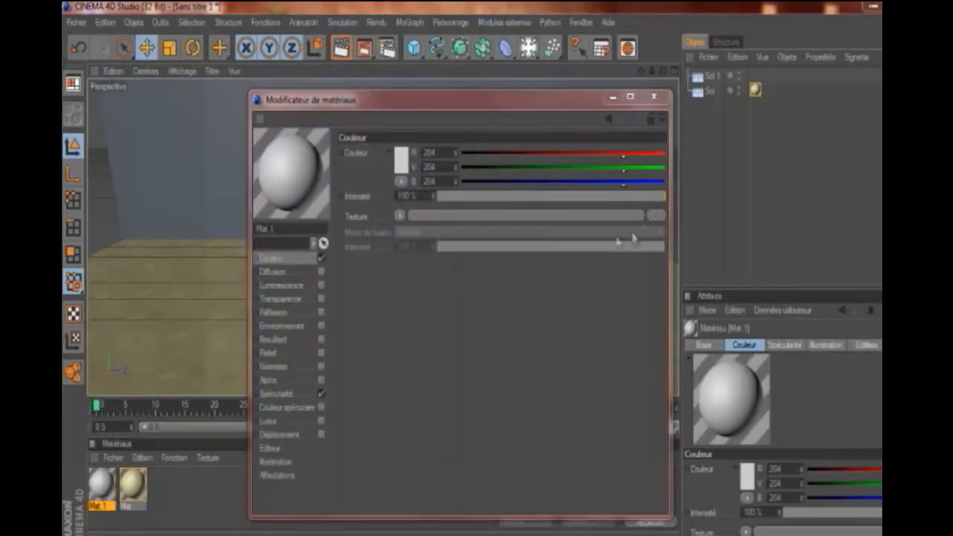
{"action": "left_click", "coordinate": [656, 215]}
{"action": "left_click_drag", "start_coordinate": [511, 214], "coordinate": [504, 339]}
{"action": "left_click", "coordinate": [402, 305]}
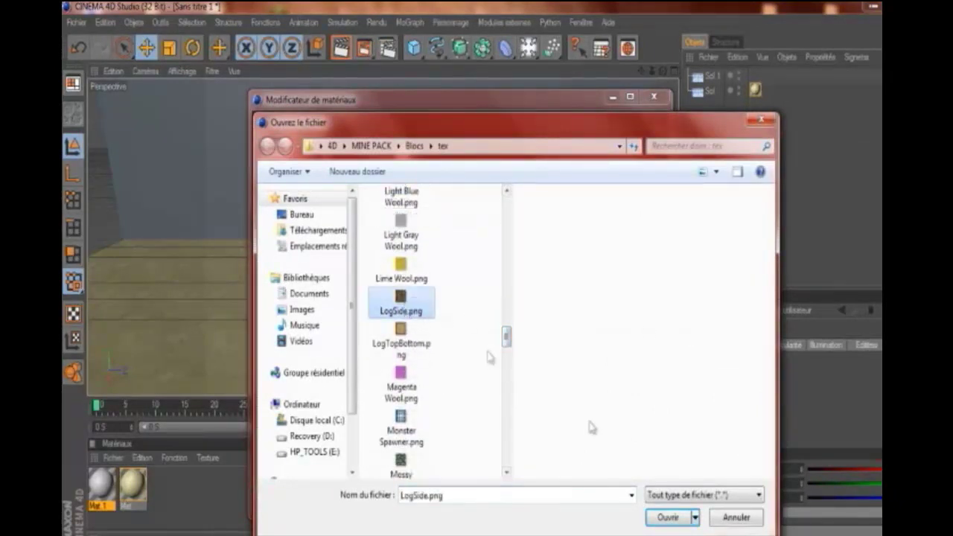
{"action": "left_click", "coordinate": [691, 525]}
{"action": "left_click", "coordinate": [567, 338]}
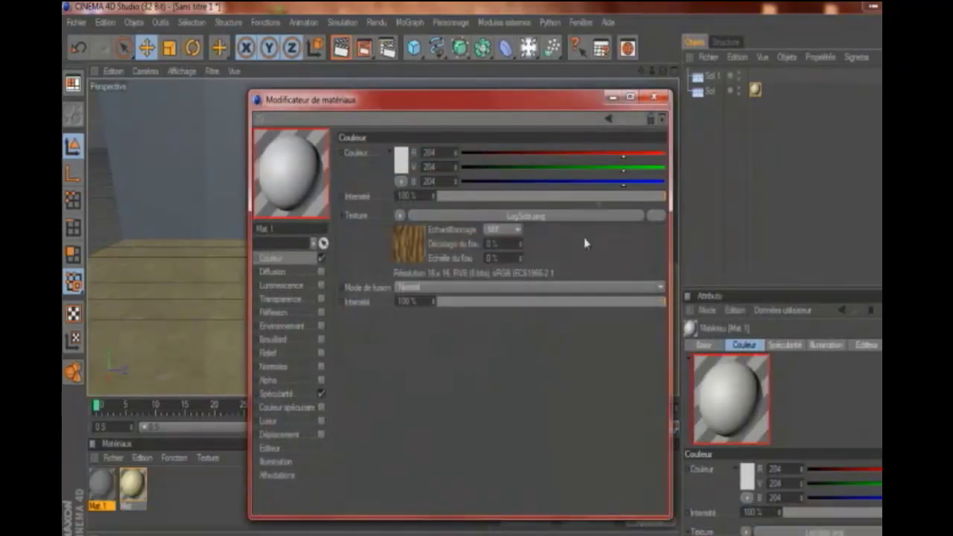
{"action": "left_click", "coordinate": [654, 97]}
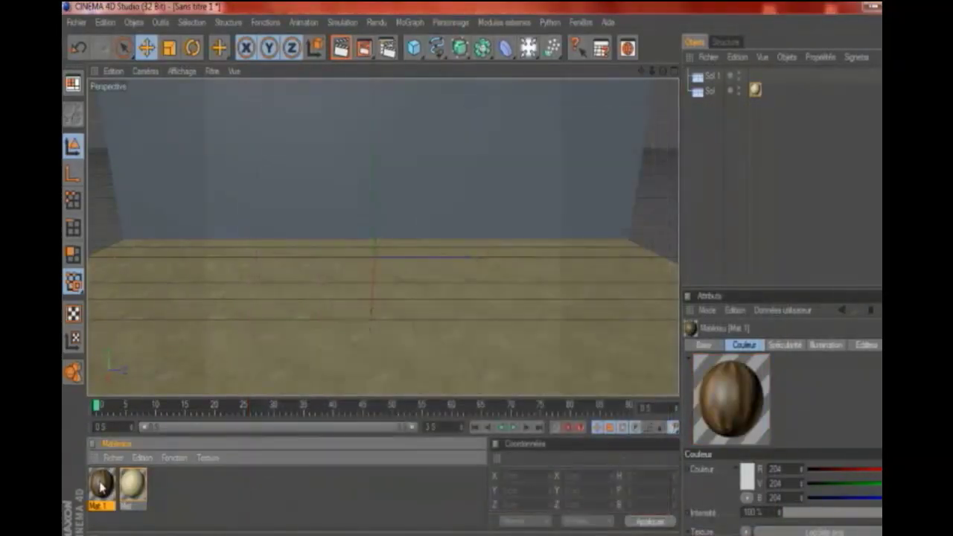
- Apply Mat.1 to the back wall and frame the wooden wall in view
{"action": "left_click_drag", "start_coordinate": [100, 486], "coordinate": [283, 145]}
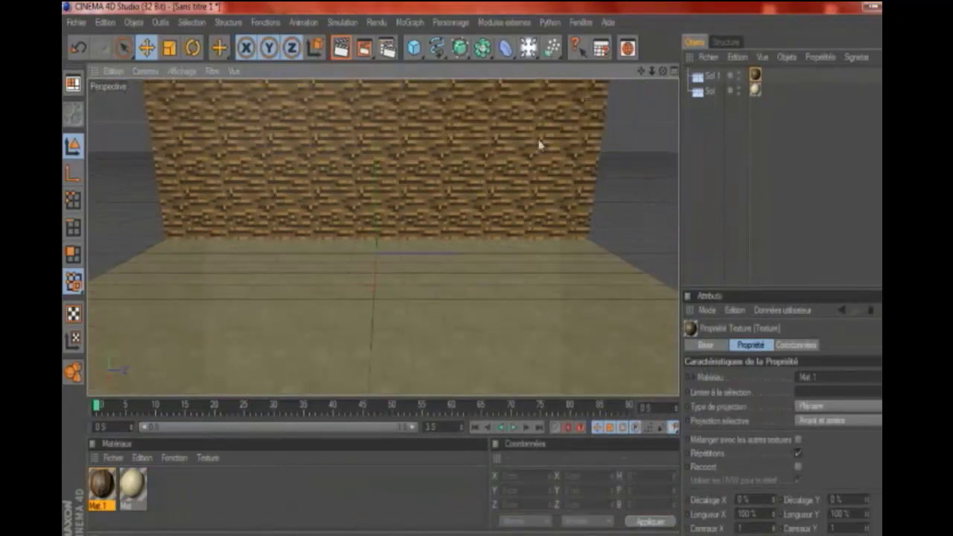
{"action": "scroll", "coordinate": [632, 106], "scroll_direction": "up", "scroll_amount": 1}
{"action": "scroll", "coordinate": [630, 112], "scroll_direction": "up", "scroll_amount": 1}
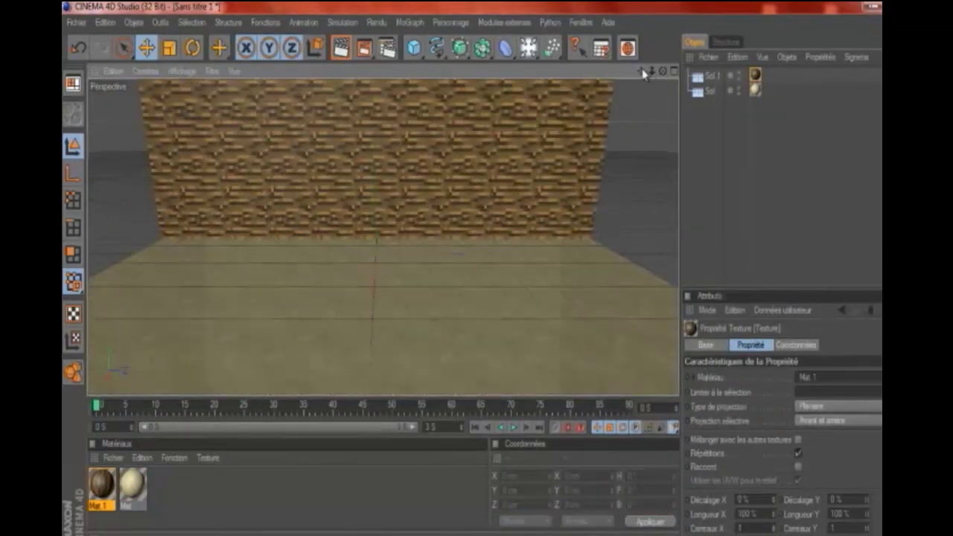
{"action": "mouse_move", "coordinate": [645, 72]}
{"action": "left_mouse_down"}
{"action": "mouse_move", "coordinate": [498, 281]}
{"action": "mouse_move", "coordinate": [476, 100]}
{"action": "left_mouse_up"}
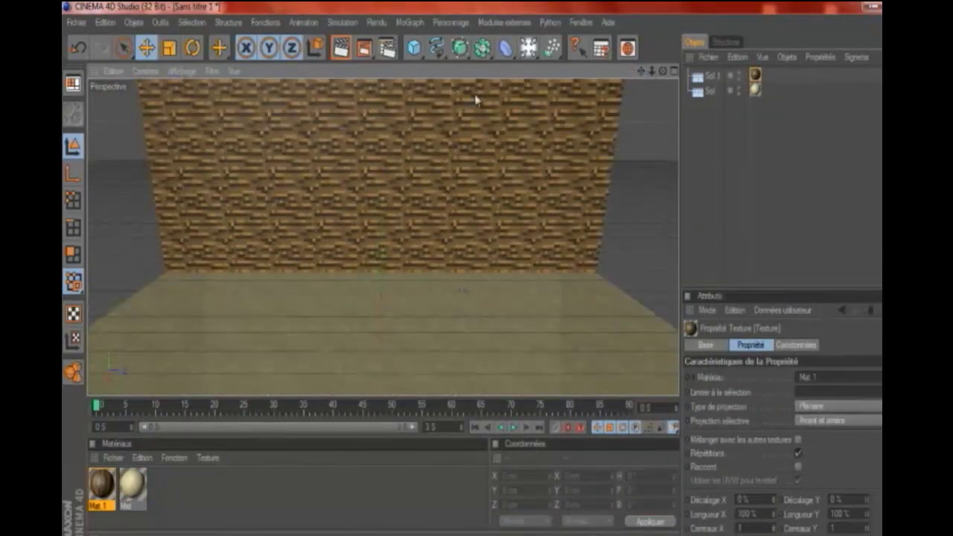
- Preview-render the wooden wall and sandstone floor, then zoom out and orbit to an angled view
{"action": "left_click", "coordinate": [344, 51]}
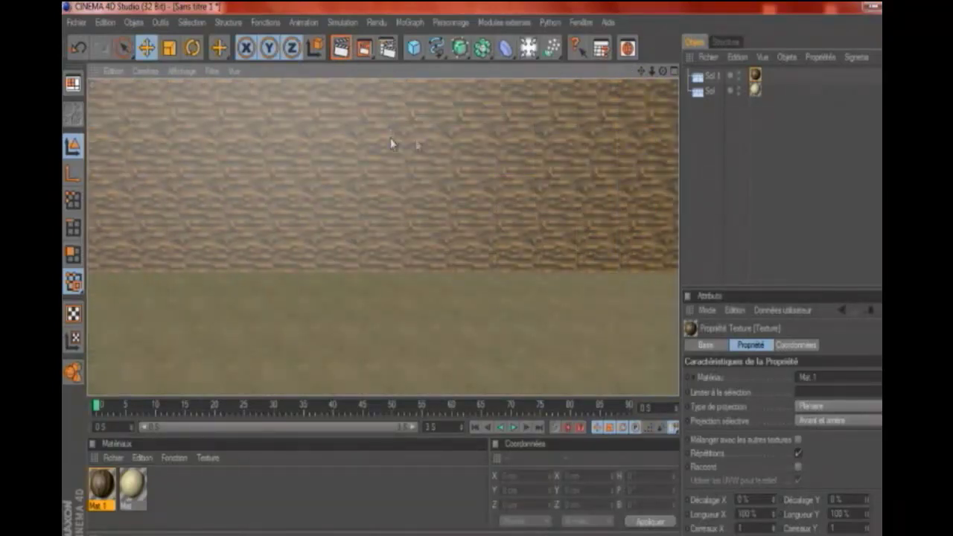
{"action": "scroll", "coordinate": [594, 178], "scroll_direction": "down", "scroll_amount": 3}
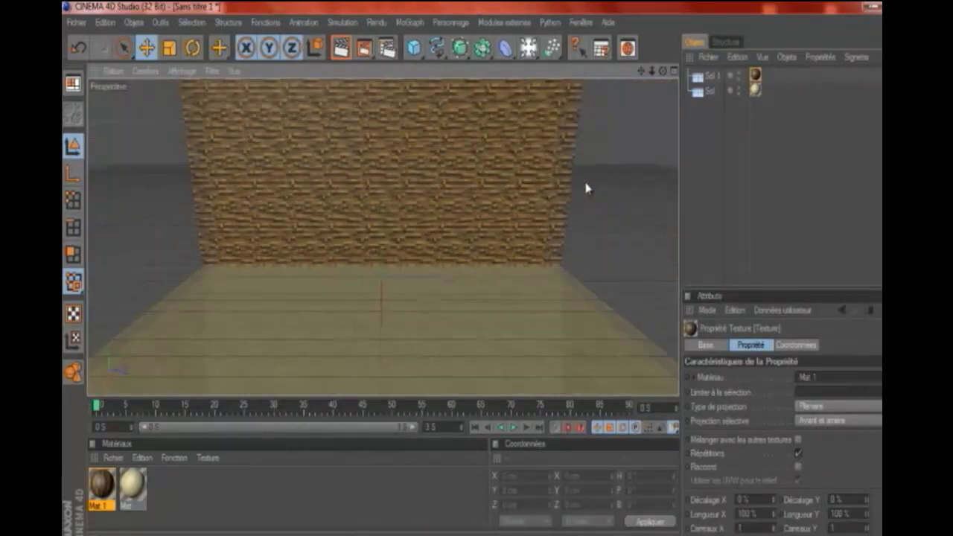
{"action": "scroll", "coordinate": [586, 187], "scroll_direction": "down", "scroll_amount": 1}
{"action": "scroll", "coordinate": [633, 142], "scroll_direction": "down", "scroll_amount": 1}
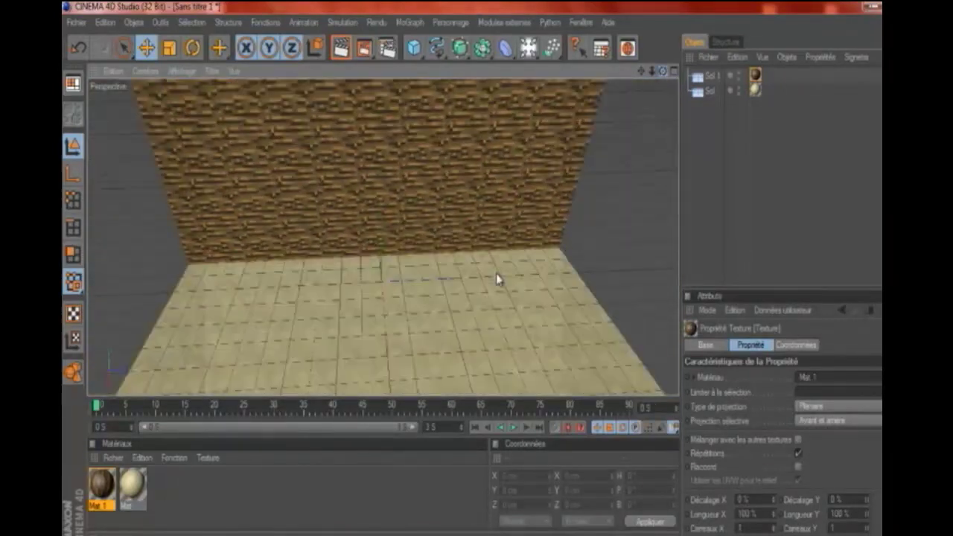
{"action": "mouse_move", "coordinate": [498, 279]}
{"action": "left_mouse_down", "text": "alt"}
{"action": "mouse_move", "coordinate": [476, 290]}
{"action": "mouse_move", "coordinate": [507, 270]}
{"action": "mouse_move", "coordinate": [635, 84]}
{"action": "mouse_move", "coordinate": [497, 281]}
{"action": "left_mouse_up", "text": "alt"}
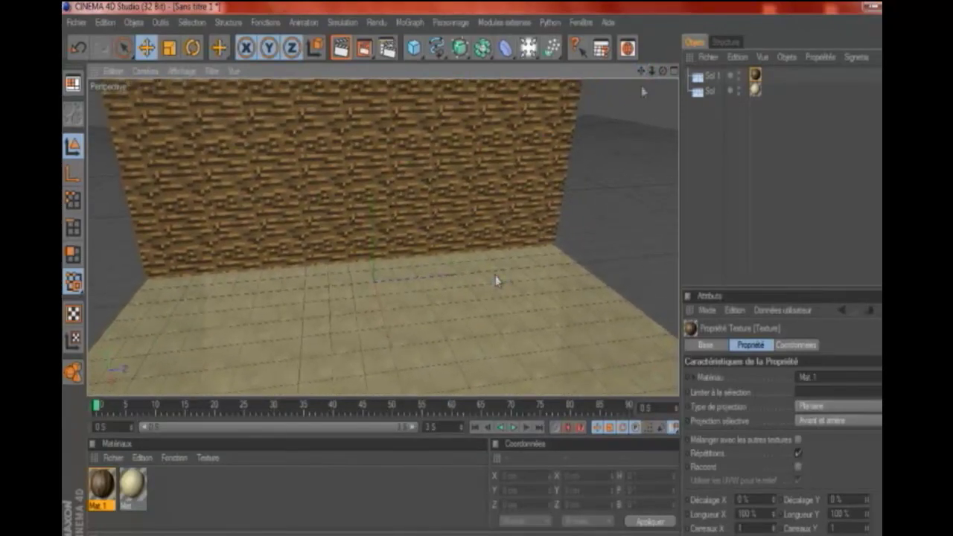
{"action": "left_click", "coordinate": [330, 495]}
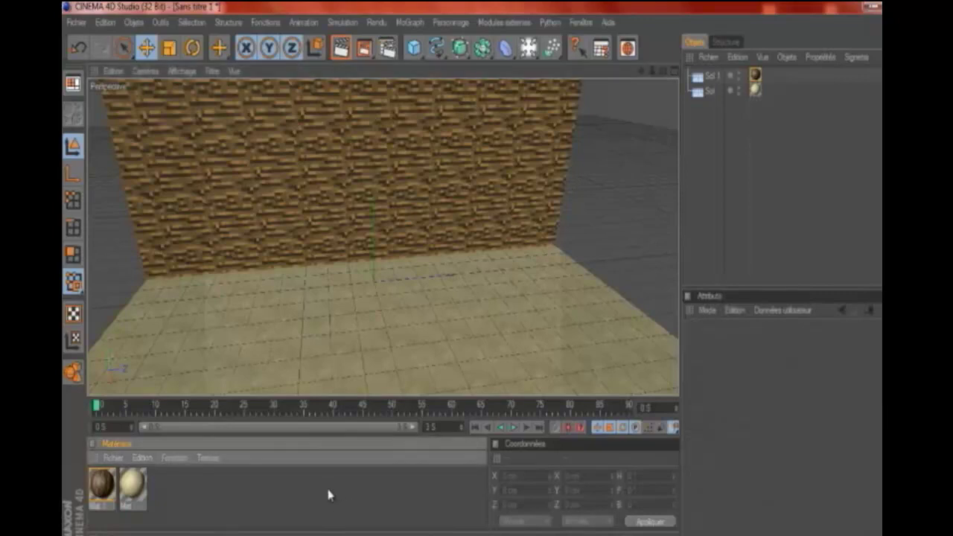
{"action": "left_click", "coordinate": [80, 24]}
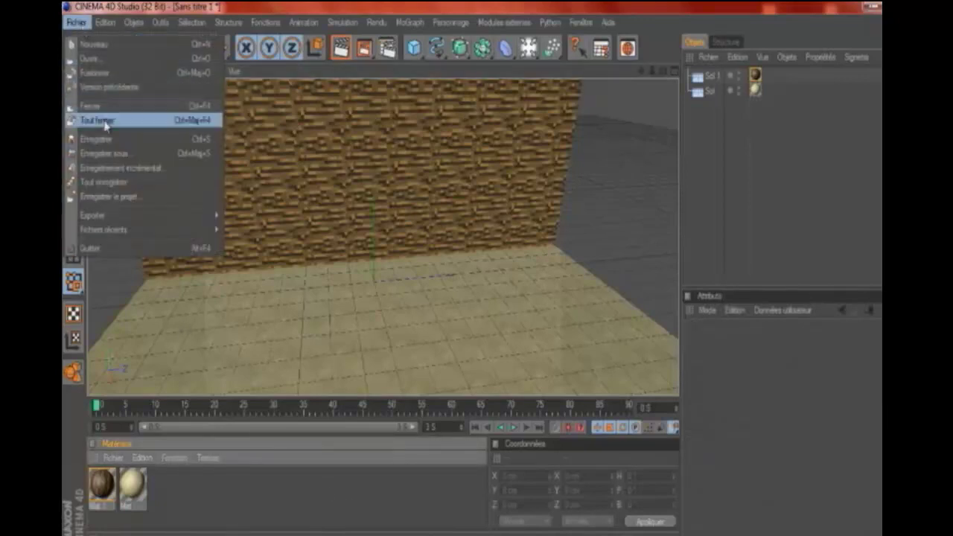
- Start a merge and select Personnage.c4d in the MINE PACK Personnage folder
{"action": "left_click", "coordinate": [101, 72]}
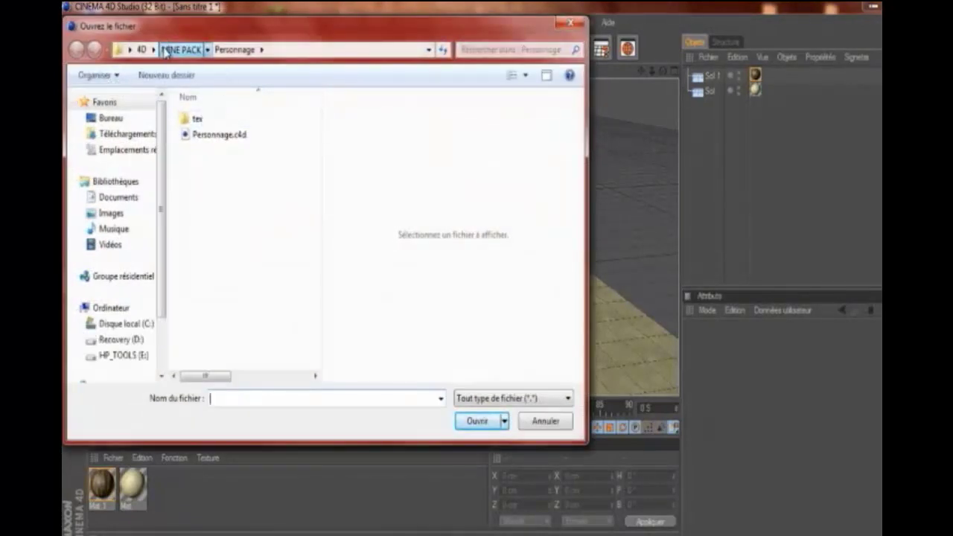
{"action": "left_click", "coordinate": [165, 50]}
{"action": "double_click", "coordinate": [218, 184]}
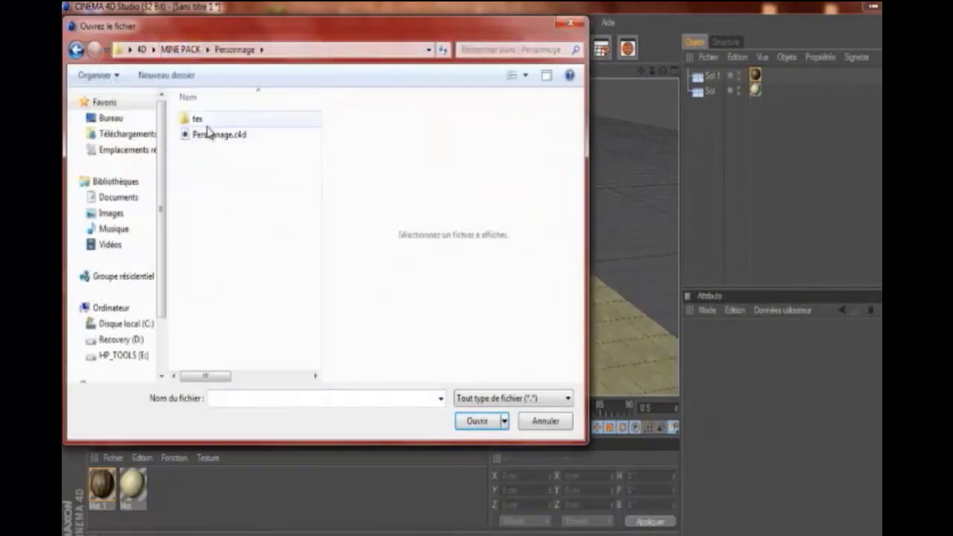
{"action": "left_click", "coordinate": [208, 134]}
- Merge Personnage.c4d, delete the imported Lumière light and Cube de Sable, and select Personnage
{"action": "left_click", "coordinate": [476, 421]}
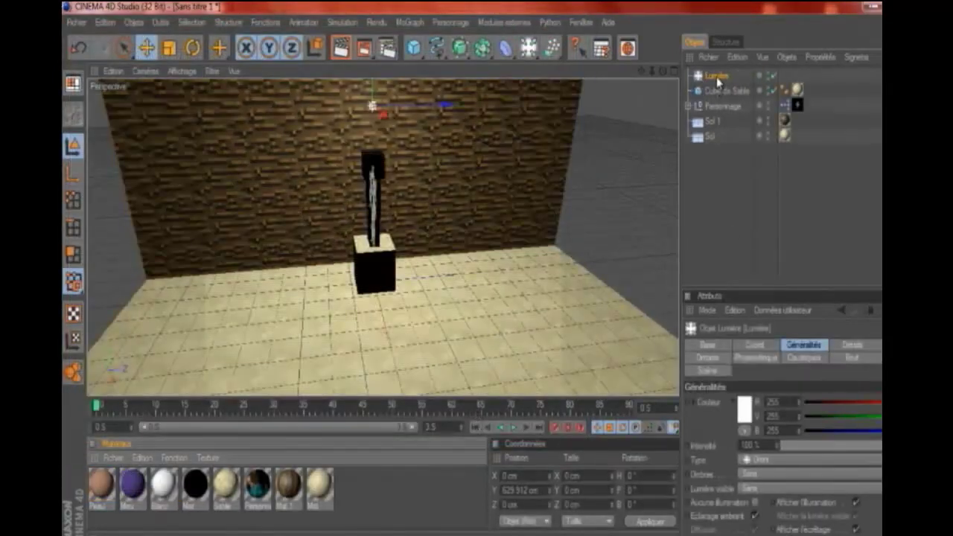
{"action": "left_click", "coordinate": [717, 78]}
{"action": "key", "text": "Delete"}
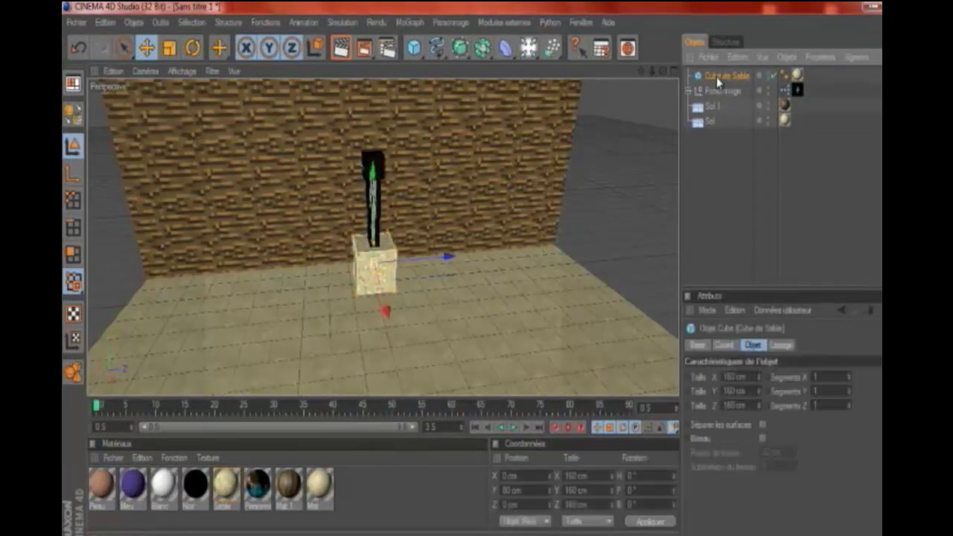
{"action": "key", "text": "Delete"}
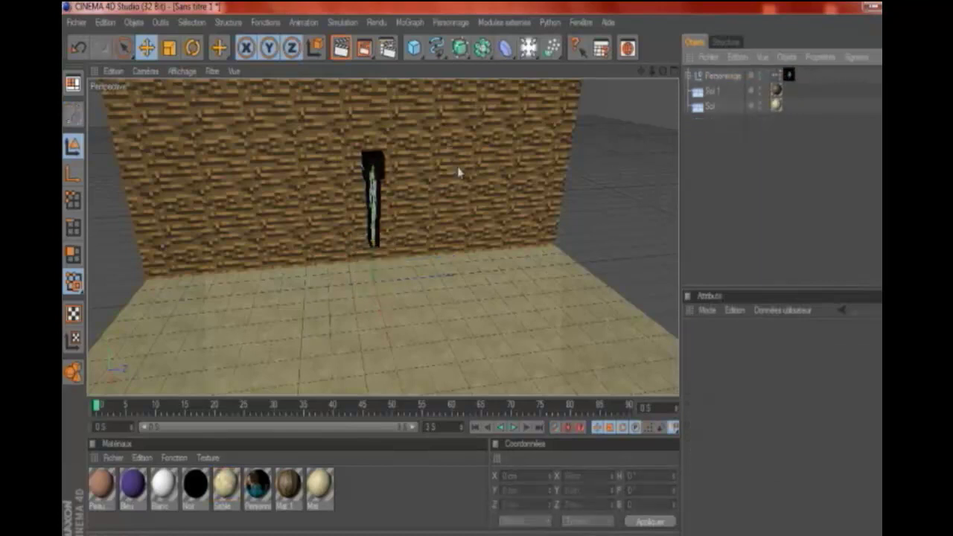
{"action": "left_click", "coordinate": [722, 77]}
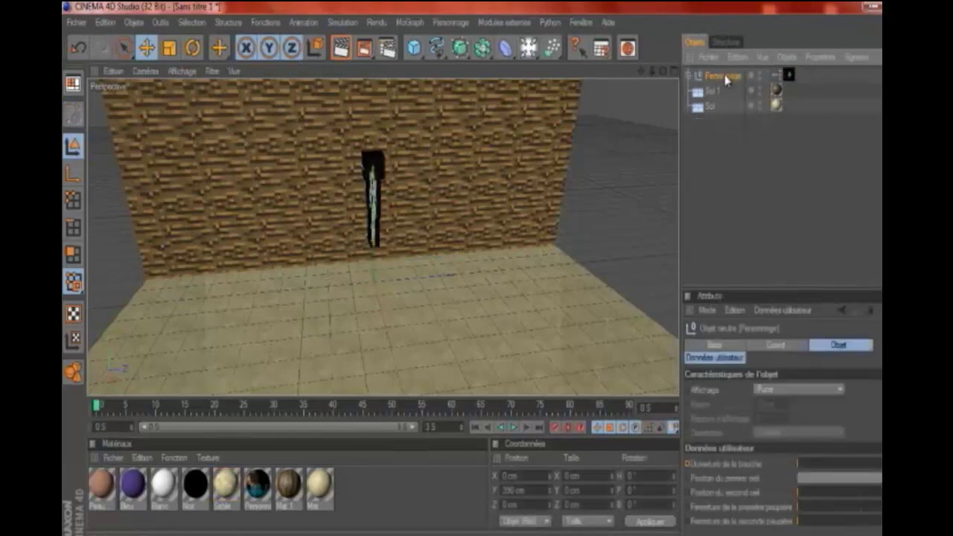
- Turn Personnage about 50° on H and stand it on the sandstone floor before the wall
{"action": "left_click", "coordinate": [192, 50]}
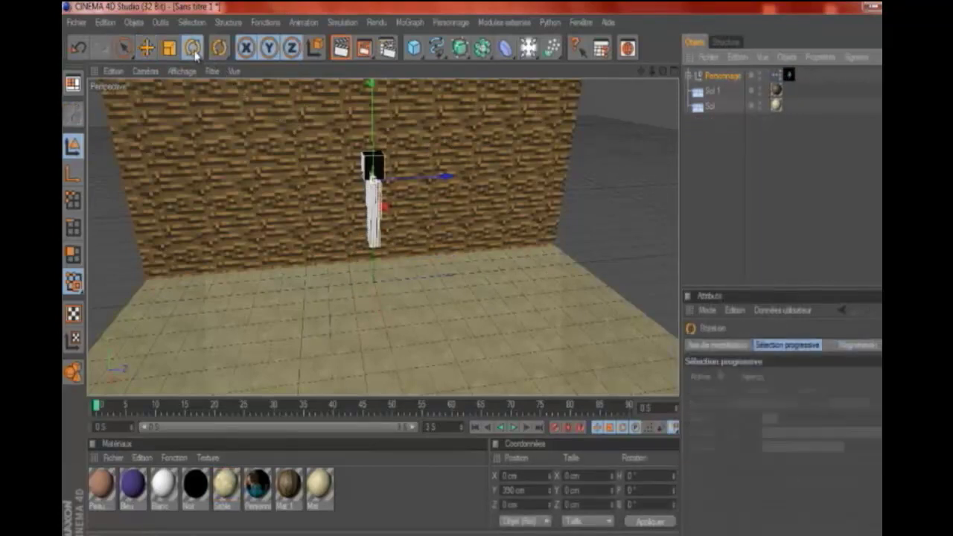
{"action": "left_click_drag", "start_coordinate": [418, 188], "coordinate": [435, 177]}
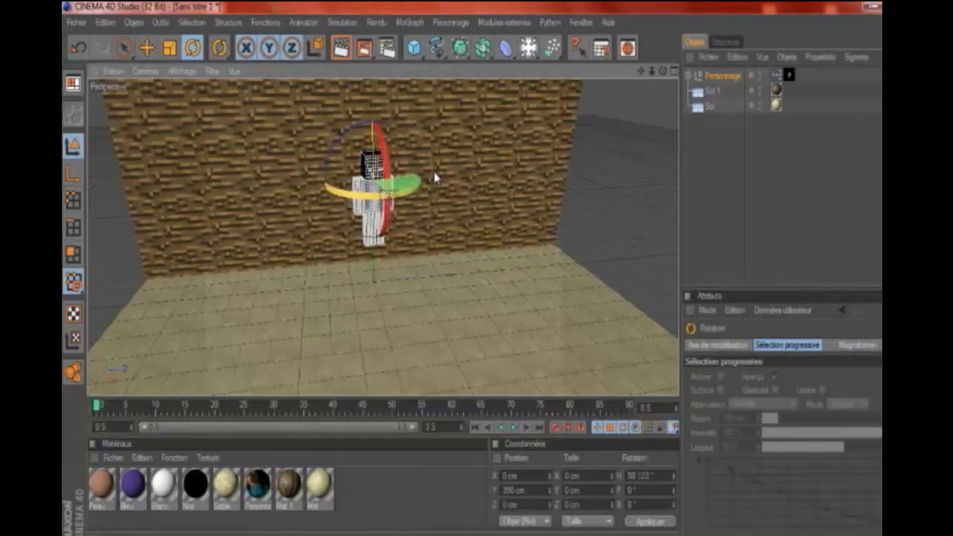
{"action": "left_click", "coordinate": [146, 48]}
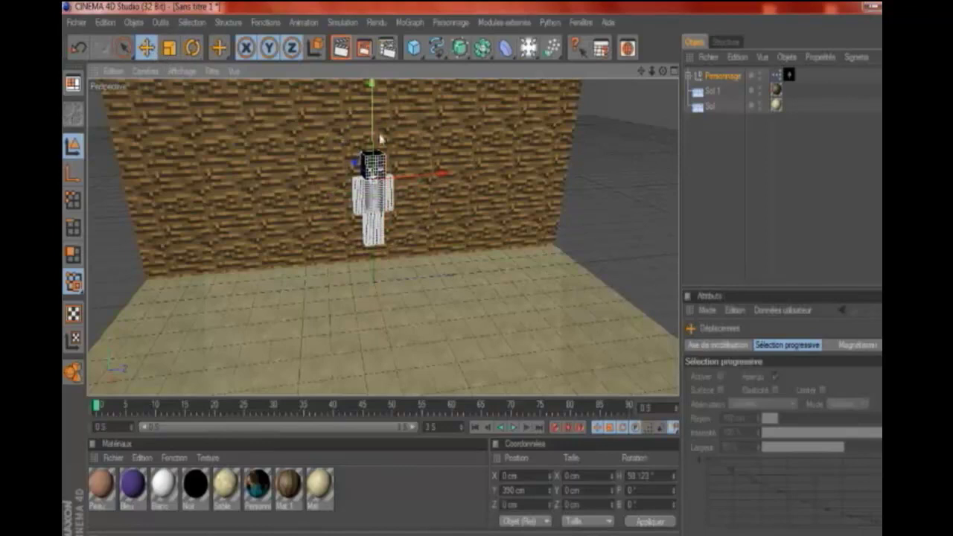
{"action": "left_click_drag", "start_coordinate": [372, 134], "coordinate": [498, 277]}
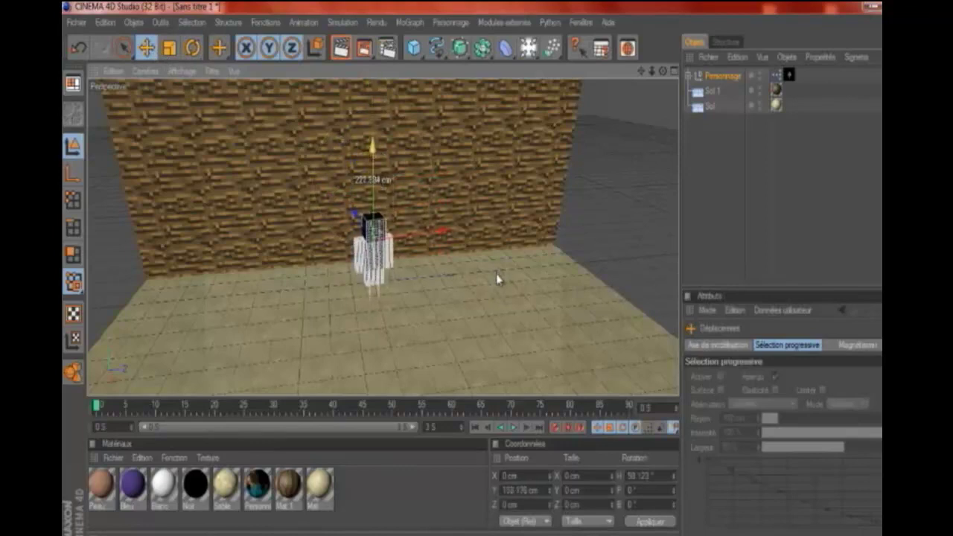
{"action": "left_click_drag", "start_coordinate": [372, 140], "coordinate": [371, 133]}
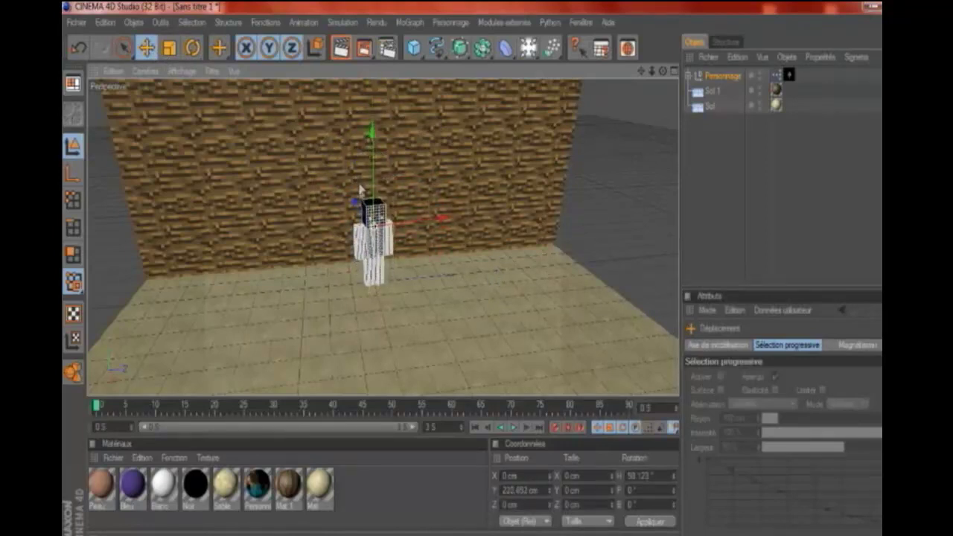
{"action": "left_click_drag", "start_coordinate": [354, 205], "coordinate": [501, 278]}
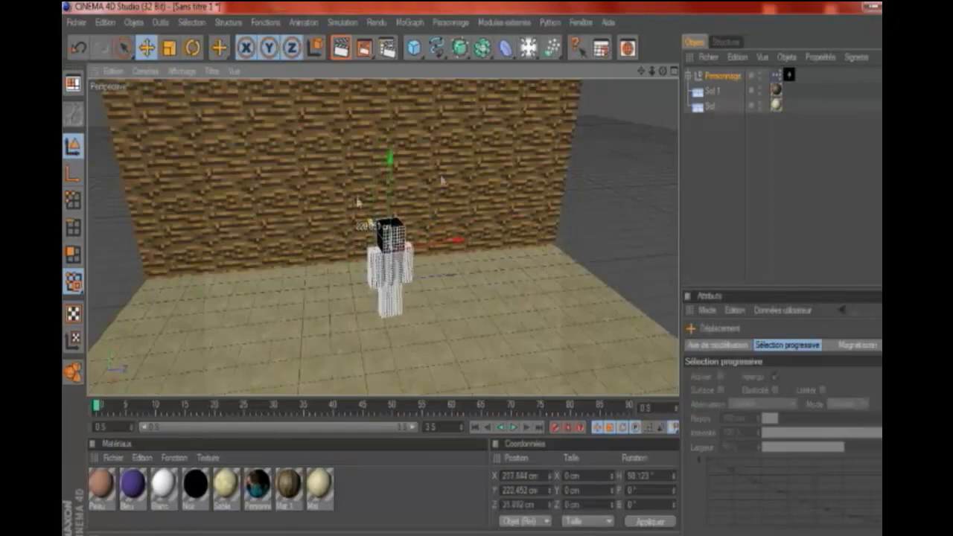
{"action": "left_click", "coordinate": [610, 174]}
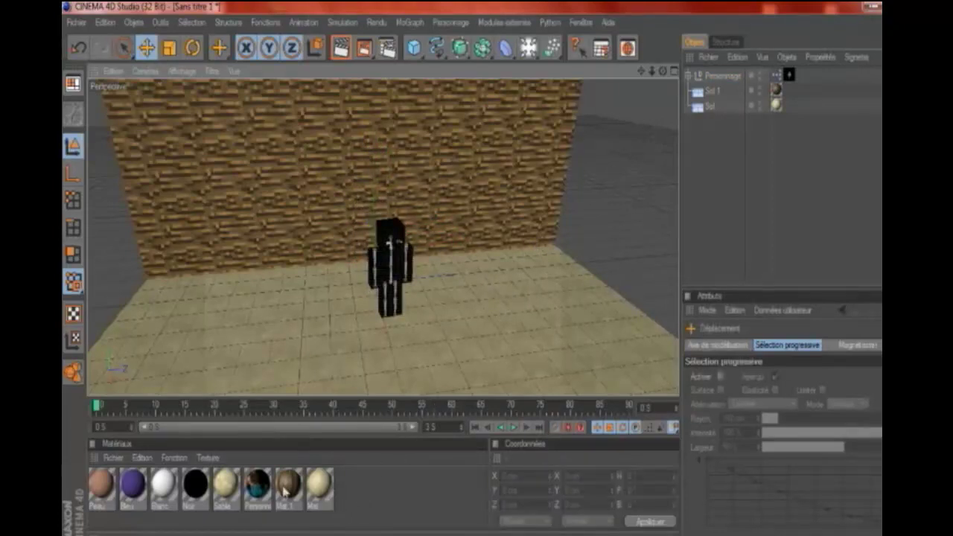
- Open the Personnage material and browse to Images > autre > 2011-12-25 > skin
{"action": "double_click", "coordinate": [256, 484]}
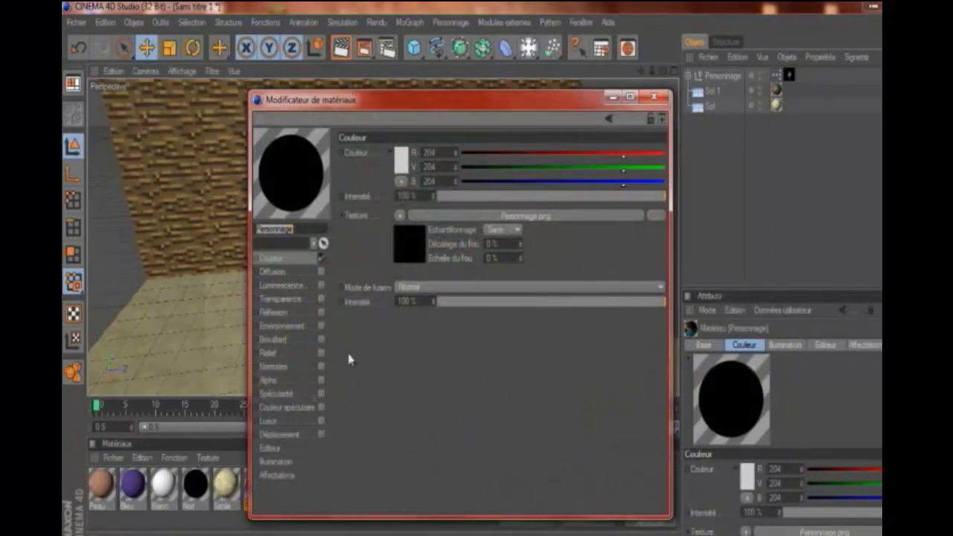
{"action": "left_click", "coordinate": [657, 217]}
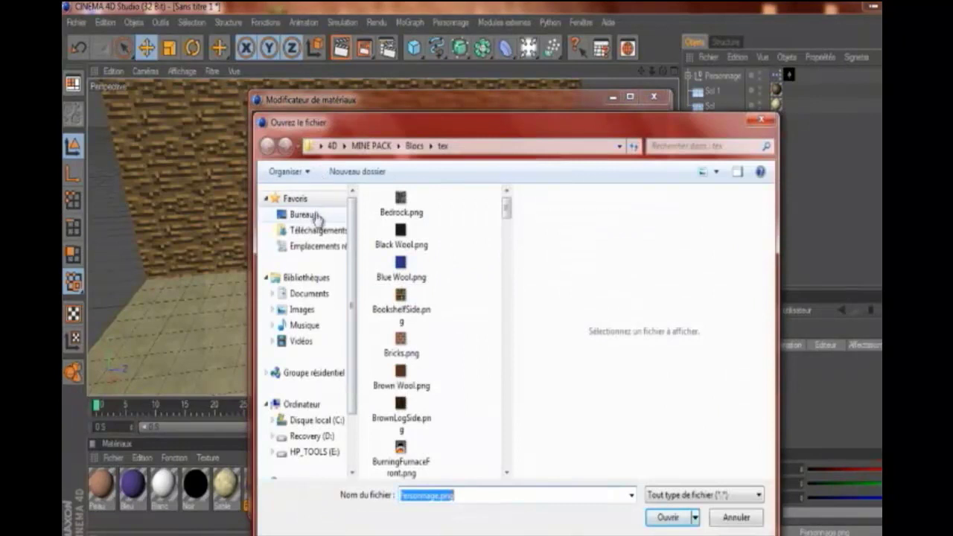
{"action": "left_click", "coordinate": [305, 216]}
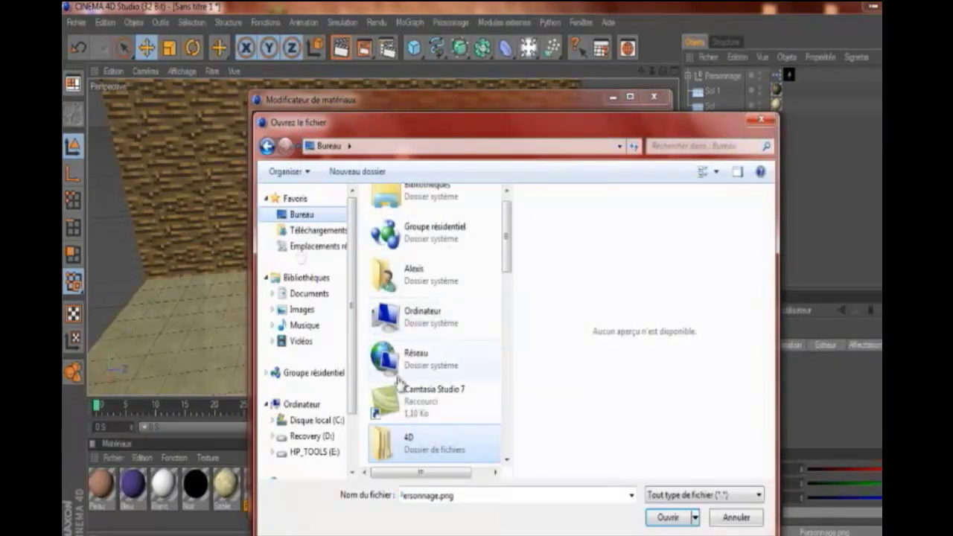
{"action": "left_click", "coordinate": [315, 310]}
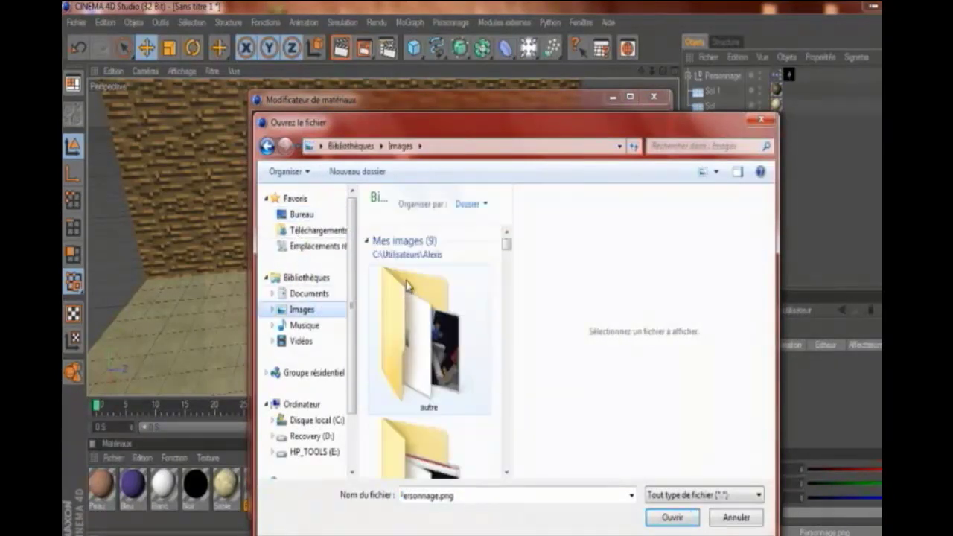
{"action": "double_click", "coordinate": [425, 346]}
{"action": "left_click", "coordinate": [422, 328]}
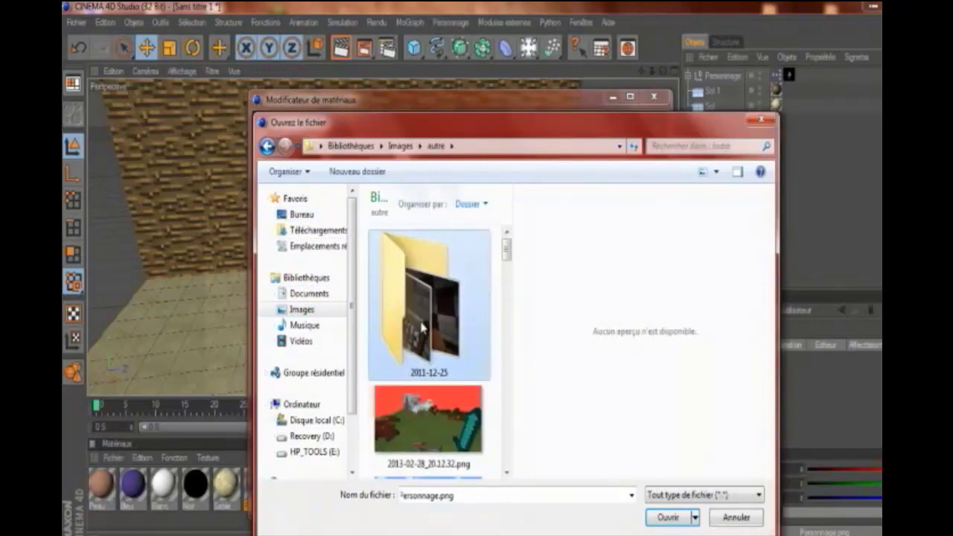
{"action": "double_click", "coordinate": [418, 381]}
{"action": "double_click", "coordinate": [417, 410]}
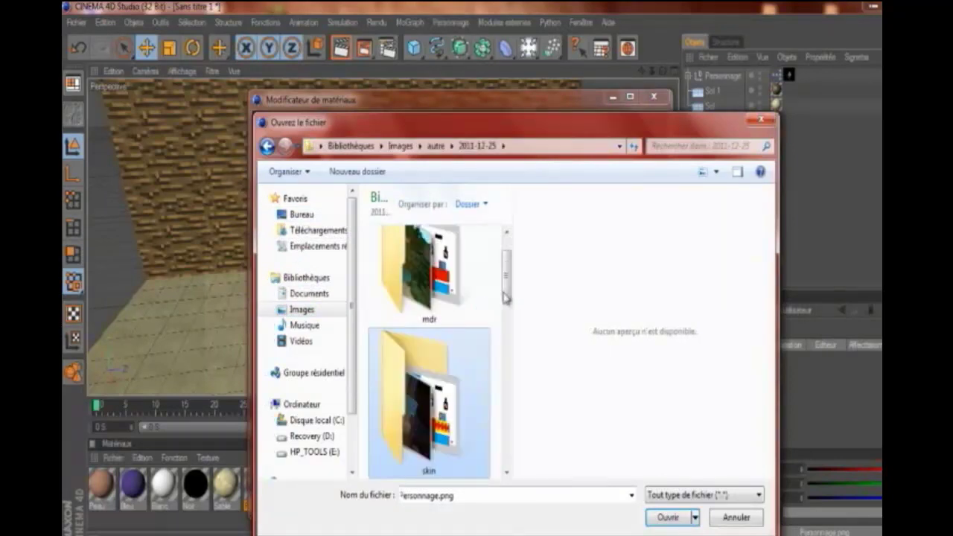
- Load sketch (15).png as the colour texture, accepting the image copy prompt
{"action": "scroll", "coordinate": [438, 313], "scroll_direction": "down", "scroll_amount": 3}
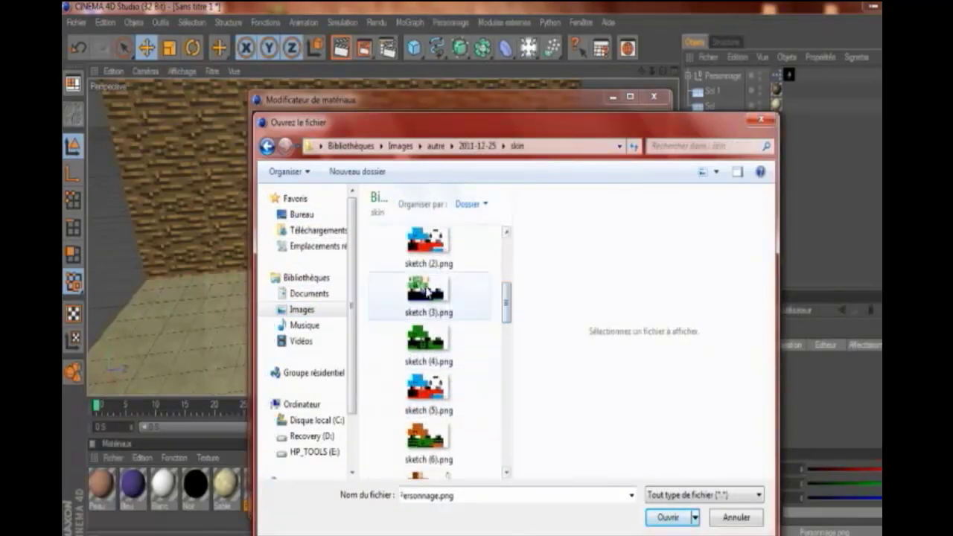
{"action": "scroll", "coordinate": [438, 299], "scroll_direction": "up", "scroll_amount": 2}
{"action": "scroll", "coordinate": [438, 300], "scroll_direction": "down", "scroll_amount": 3}
{"action": "scroll", "coordinate": [447, 313], "scroll_direction": "down", "scroll_amount": 3}
{"action": "scroll", "coordinate": [461, 321], "scroll_direction": "up", "scroll_amount": 3}
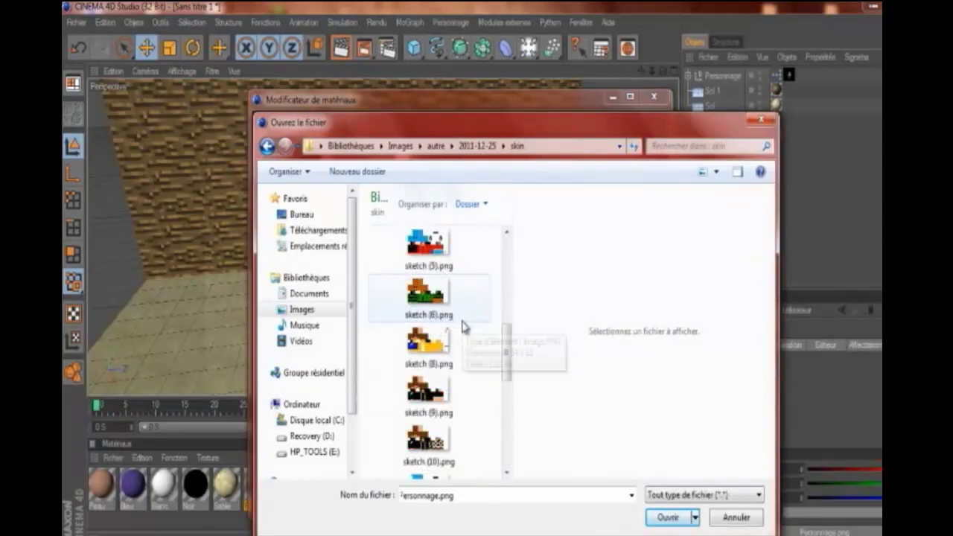
{"action": "scroll", "coordinate": [462, 322], "scroll_direction": "up", "scroll_amount": 4}
{"action": "scroll", "coordinate": [504, 328], "scroll_direction": "down", "scroll_amount": 3}
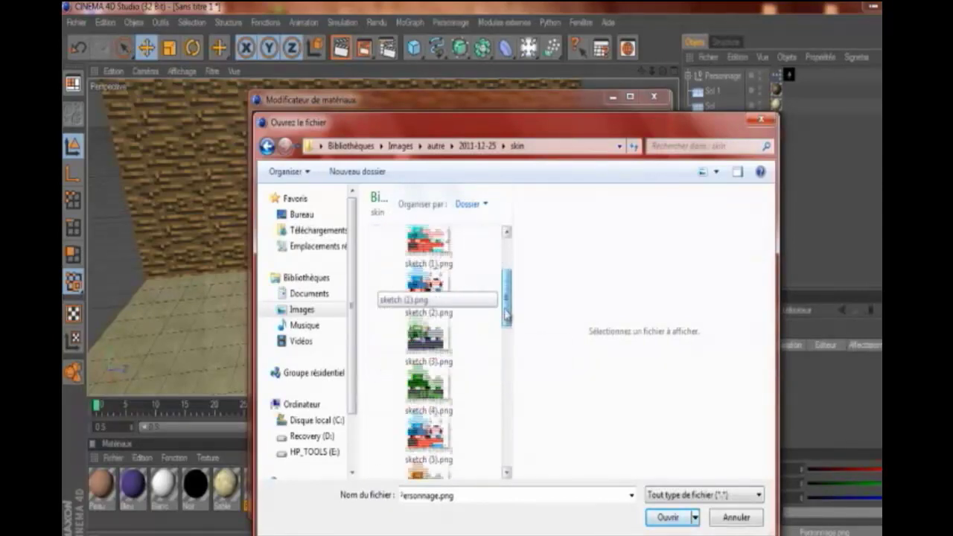
{"action": "left_click_drag", "start_coordinate": [504, 331], "coordinate": [504, 388]}
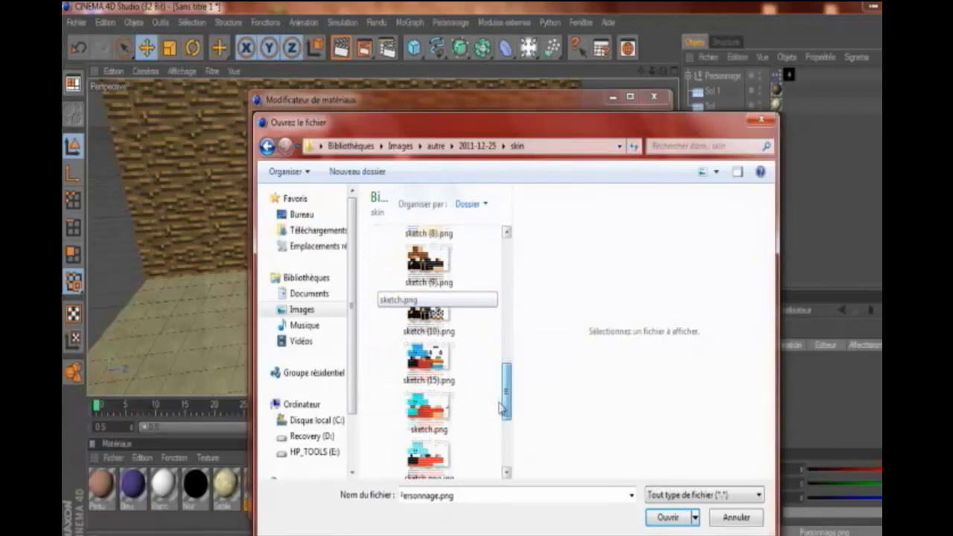
{"action": "left_click", "coordinate": [447, 356]}
{"action": "left_click", "coordinate": [667, 518]}
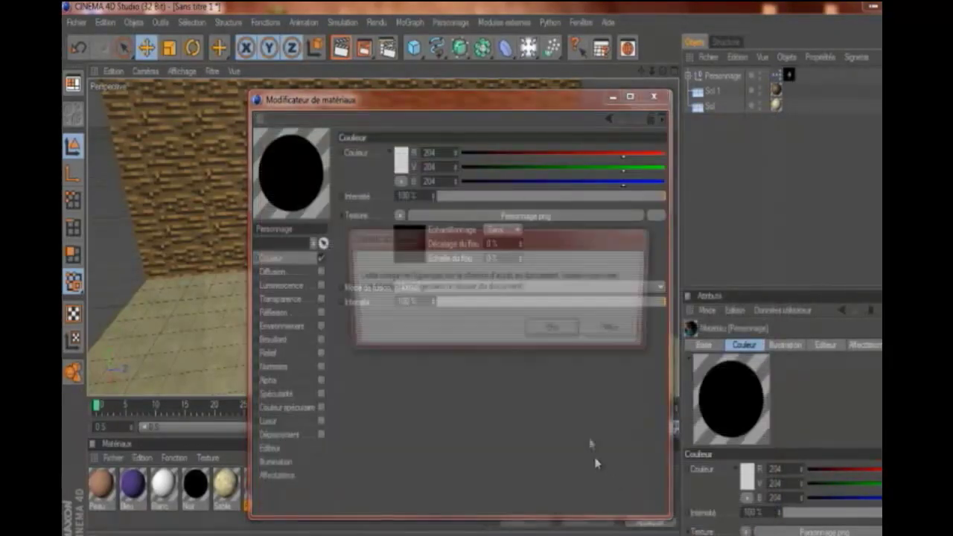
{"action": "left_click", "coordinate": [560, 341]}
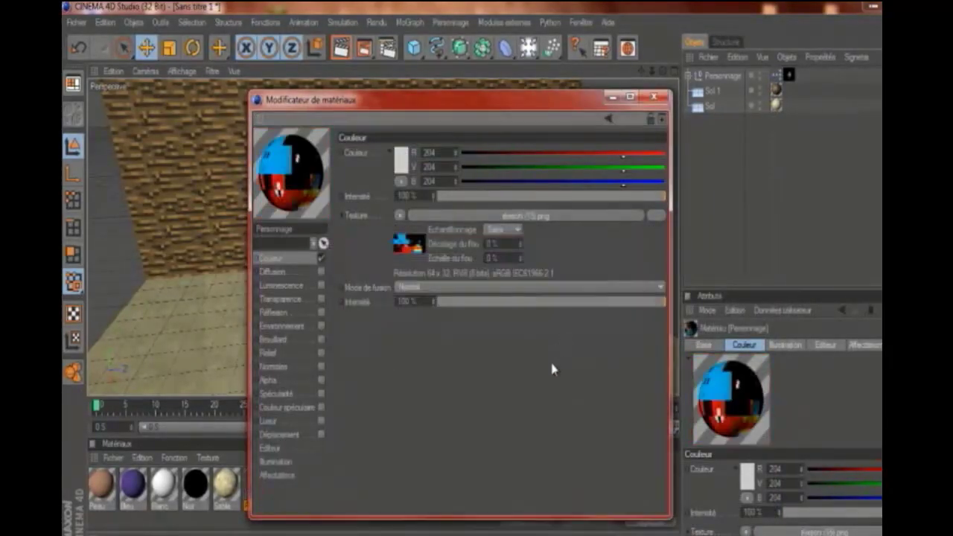
{"action": "left_click", "coordinate": [653, 97]}
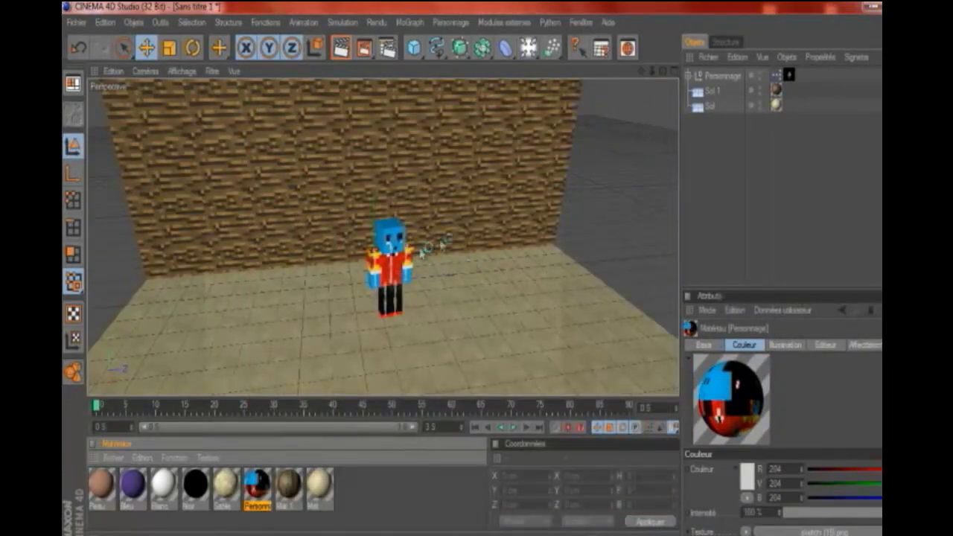
- Apply the Personnage material to the character, giving him the blue-and-red skin
{"action": "left_click", "coordinate": [368, 244]}
{"action": "scroll", "coordinate": [414, 248], "scroll_direction": "up", "scroll_amount": 2}
{"action": "scroll", "coordinate": [413, 248], "scroll_direction": "up", "scroll_amount": 2}
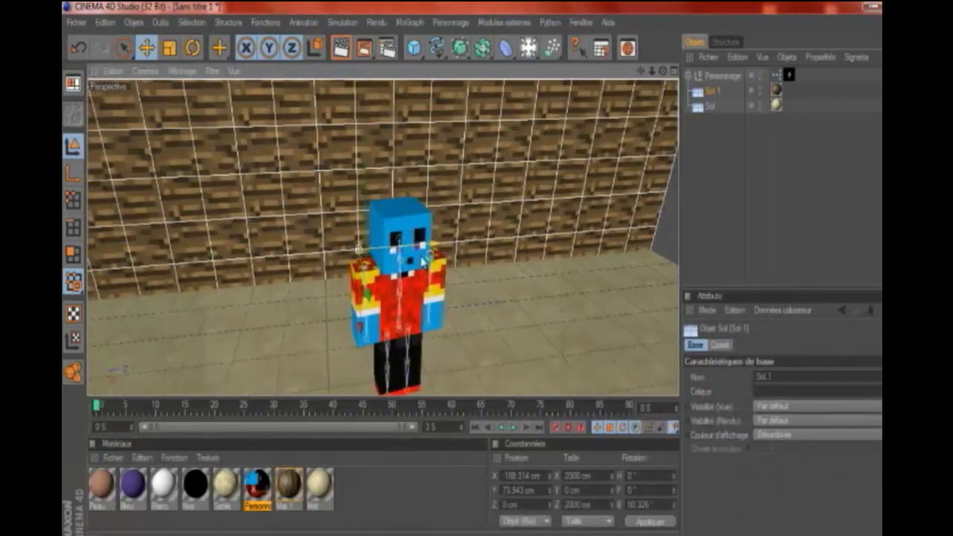
{"action": "scroll", "coordinate": [413, 248], "scroll_direction": "up", "scroll_amount": 2}
{"action": "scroll", "coordinate": [447, 257], "scroll_direction": "up", "scroll_amount": 2}
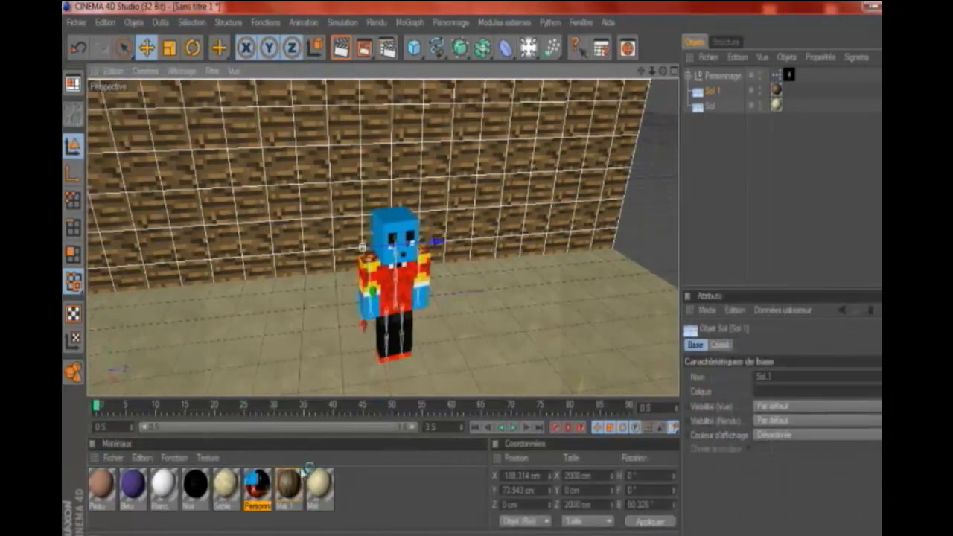
{"action": "left_click", "coordinate": [375, 475]}
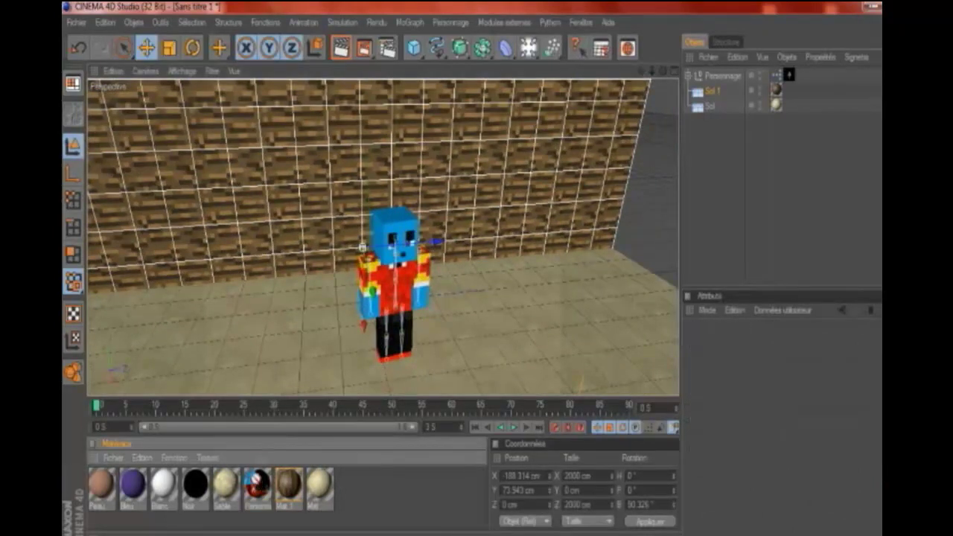
{"action": "left_click_drag", "start_coordinate": [387, 247], "coordinate": [352, 363]}
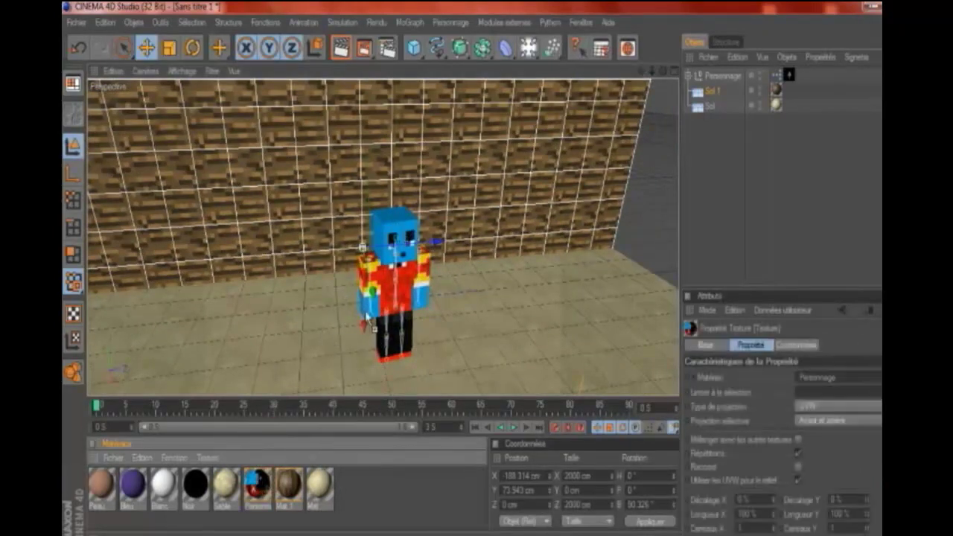
{"action": "left_click", "coordinate": [420, 232]}
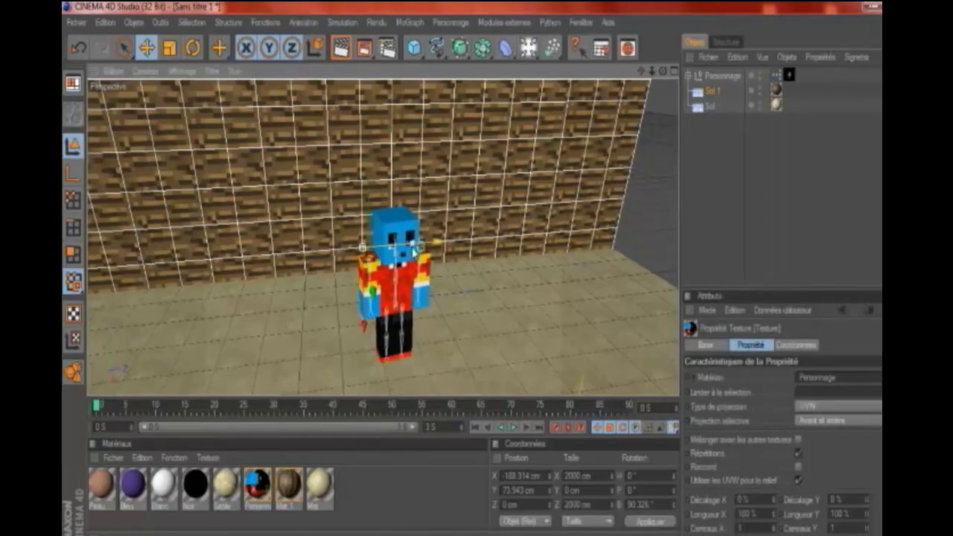
{"action": "scroll", "coordinate": [414, 245], "scroll_direction": "up", "scroll_amount": 3}
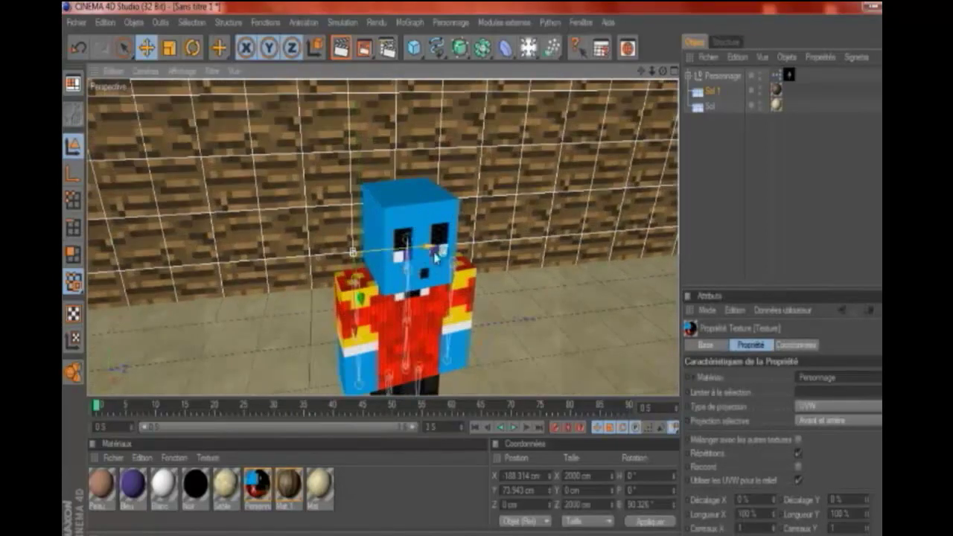
- Inspect the character's eye cubes, Bleu Oeil 2 and the other eye
{"action": "left_click", "coordinate": [715, 190]}
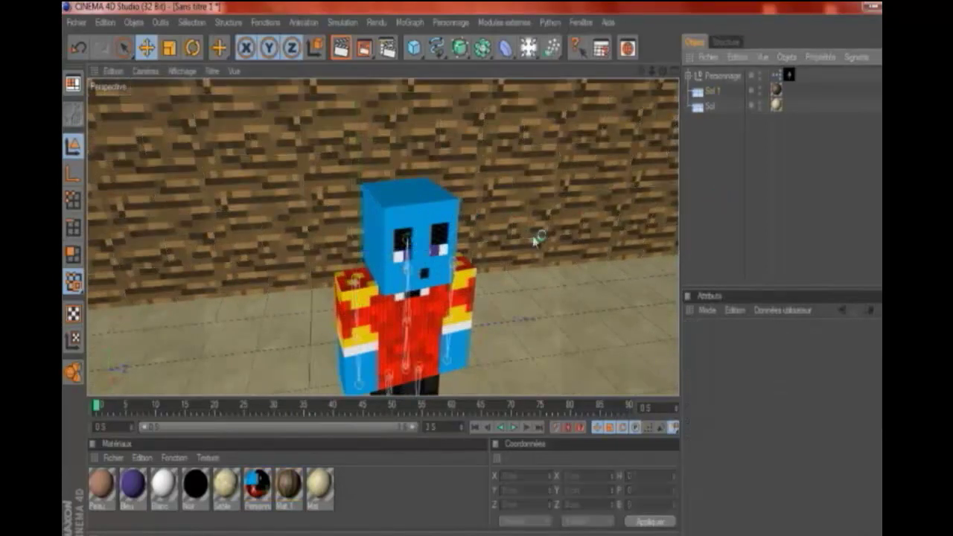
{"action": "left_click", "coordinate": [437, 266]}
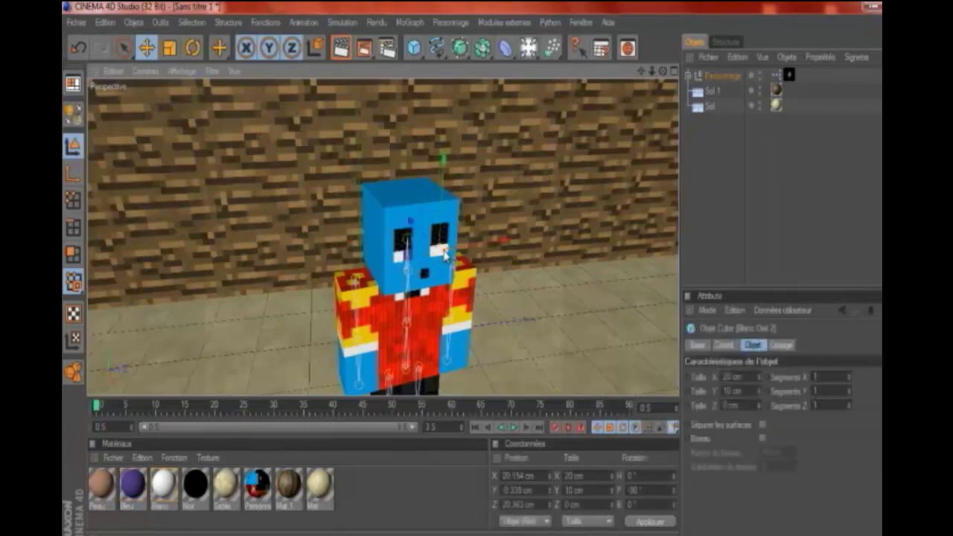
{"action": "left_click", "coordinate": [404, 261]}
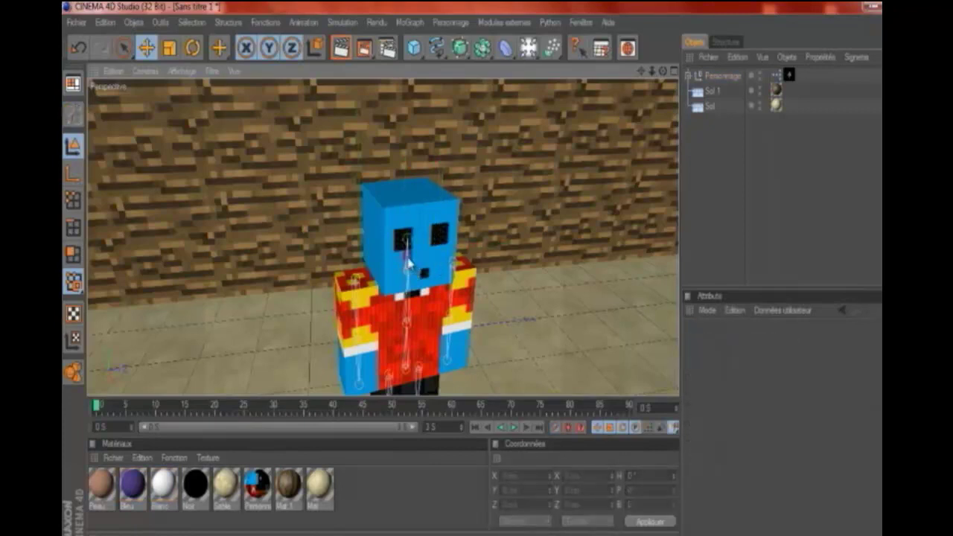
{"action": "left_click", "coordinate": [408, 262]}
{"action": "left_click", "coordinate": [436, 255]}
- Orbit to face the wall and character head-on and render a preview with Ctrl+R
{"action": "scroll", "coordinate": [665, 110], "scroll_direction": "down", "scroll_amount": 4}
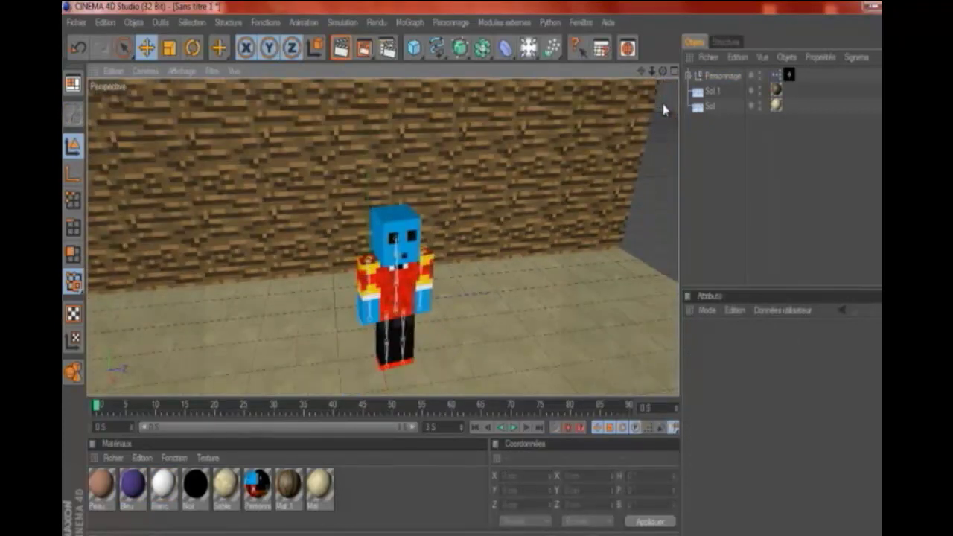
{"action": "scroll", "coordinate": [665, 109], "scroll_direction": "down", "scroll_amount": 3}
{"action": "scroll", "coordinate": [664, 110], "scroll_direction": "down", "scroll_amount": 3}
{"action": "left_click_drag", "start_coordinate": [498, 281], "coordinate": [498, 281], "text": "alt"}
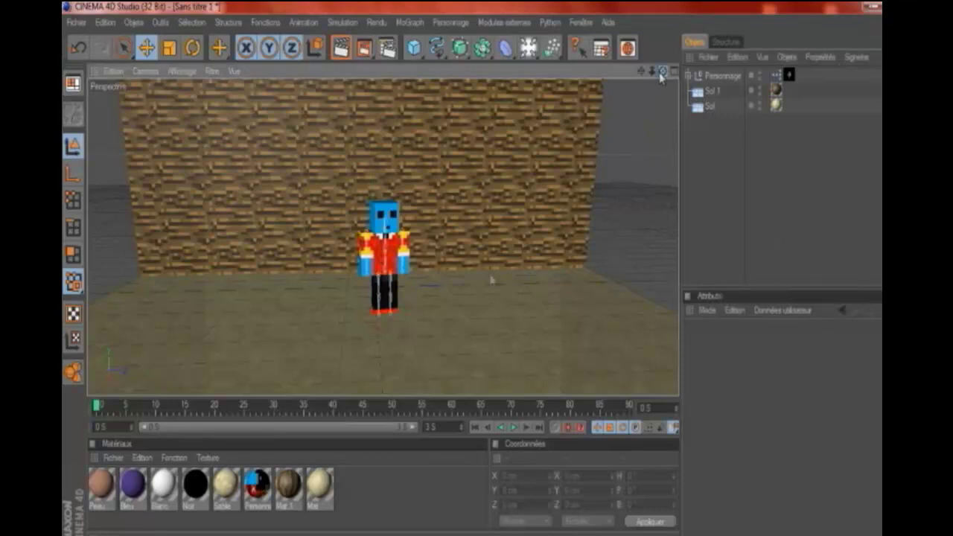
{"action": "left_click_drag", "start_coordinate": [492, 276], "coordinate": [501, 278], "text": "alt"}
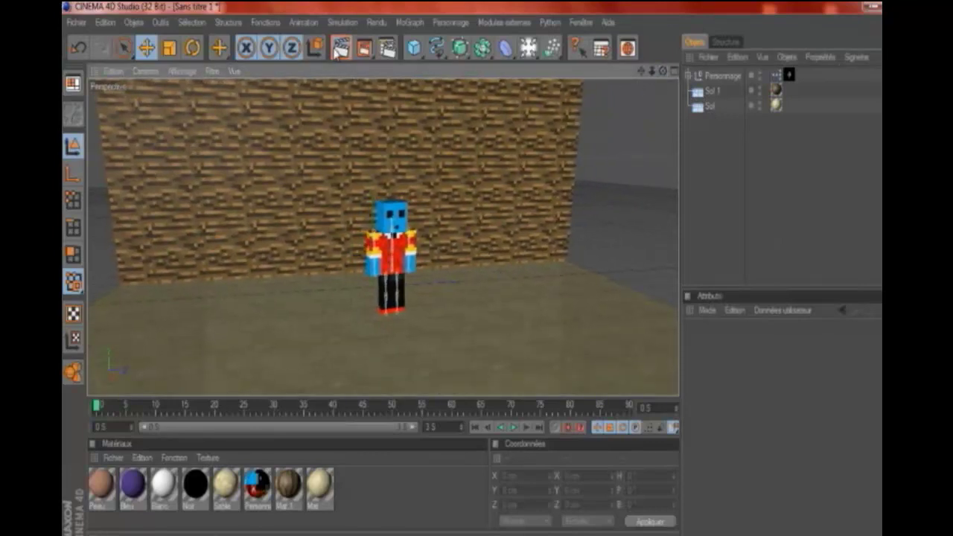
{"action": "key", "text": "ctrl+r"}
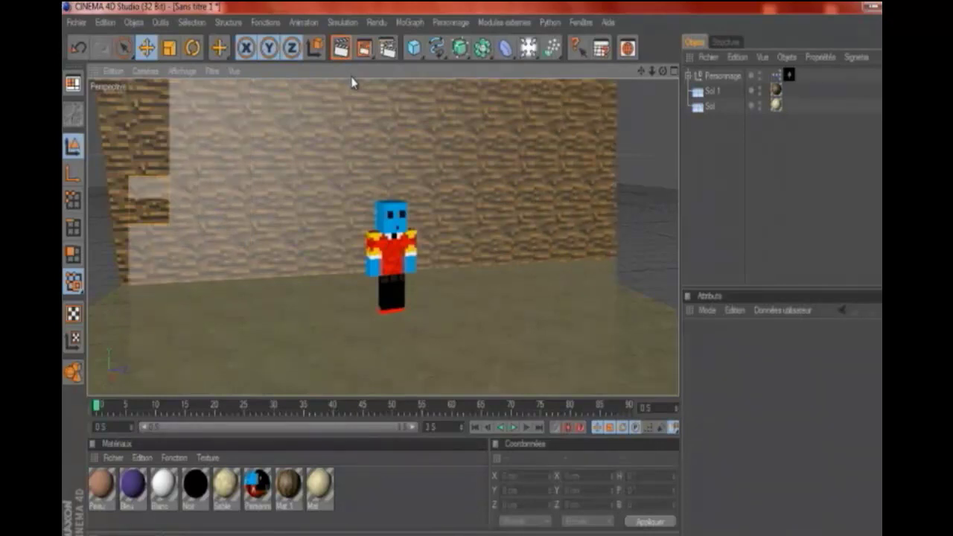
- Move the view closer to the character and render the preview again
{"action": "left_click", "coordinate": [591, 250]}
{"action": "left_click_drag", "start_coordinate": [591, 251], "coordinate": [543, 187], "text": "alt"}
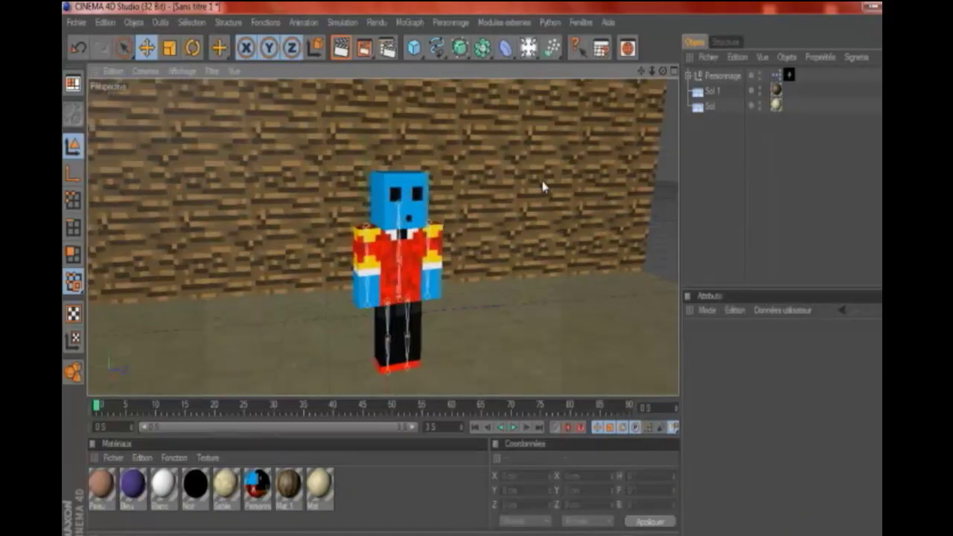
{"action": "left_click", "coordinate": [344, 47]}
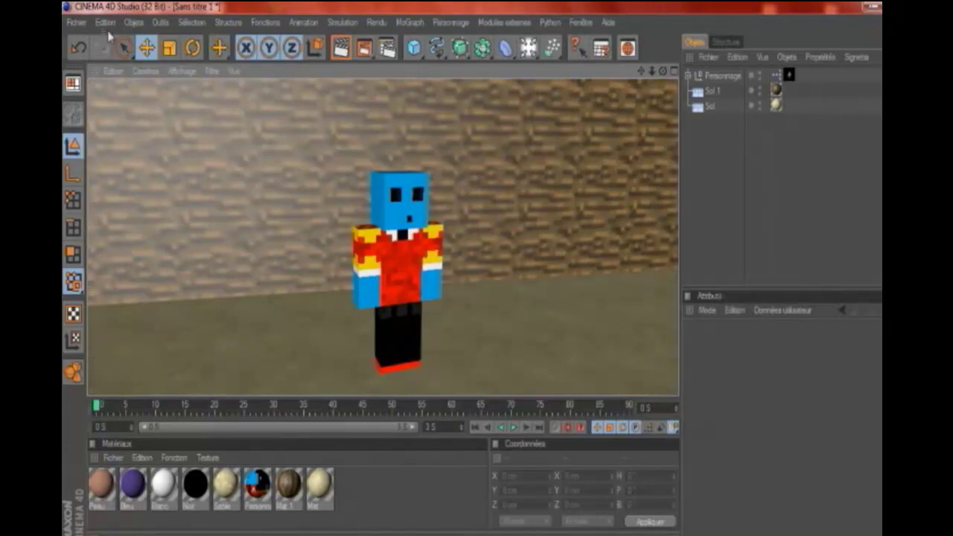
{"action": "left_click", "coordinate": [78, 23]}
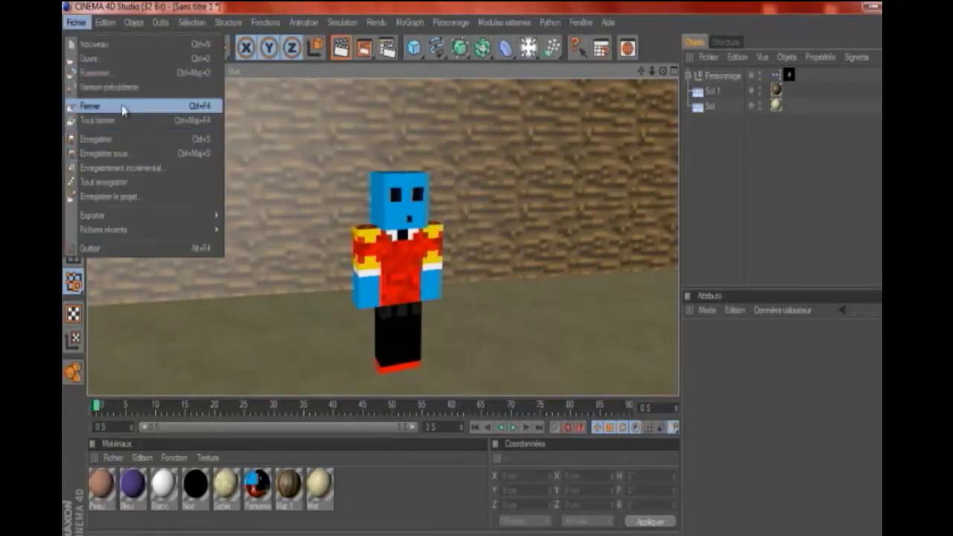
- Merge Cochon.c4d from the MINE PACK Animaux folder into the scene
{"action": "left_click", "coordinate": [123, 76]}
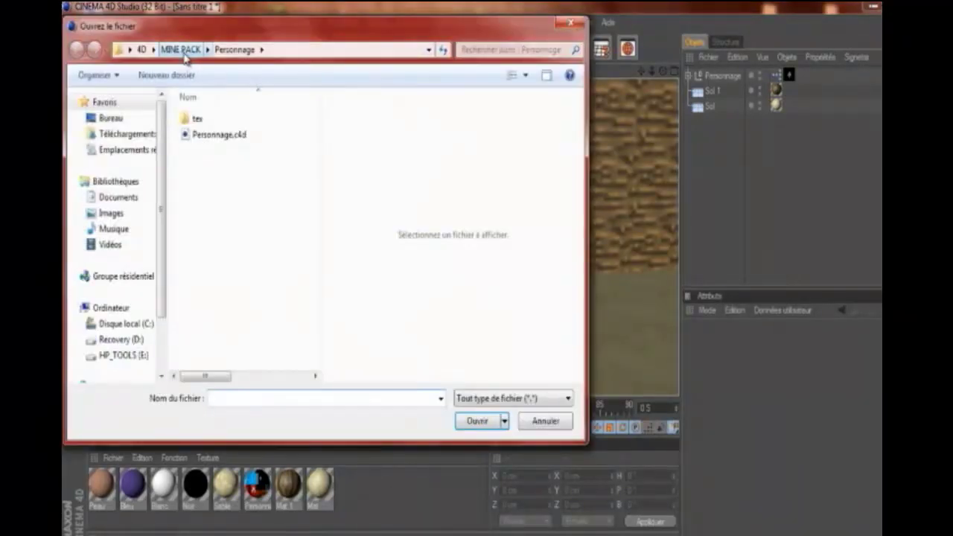
{"action": "left_click", "coordinate": [181, 49]}
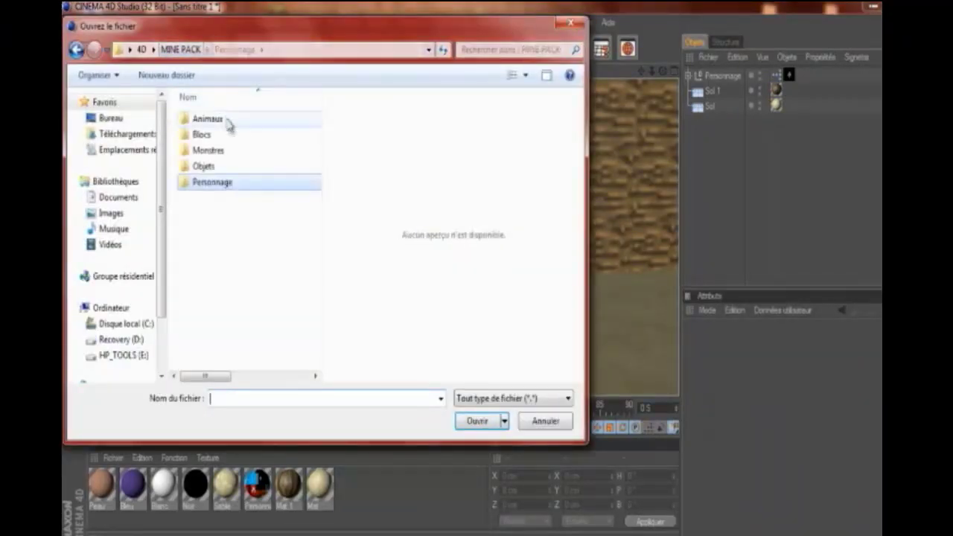
{"action": "left_click", "coordinate": [230, 152]}
{"action": "double_click", "coordinate": [234, 121]}
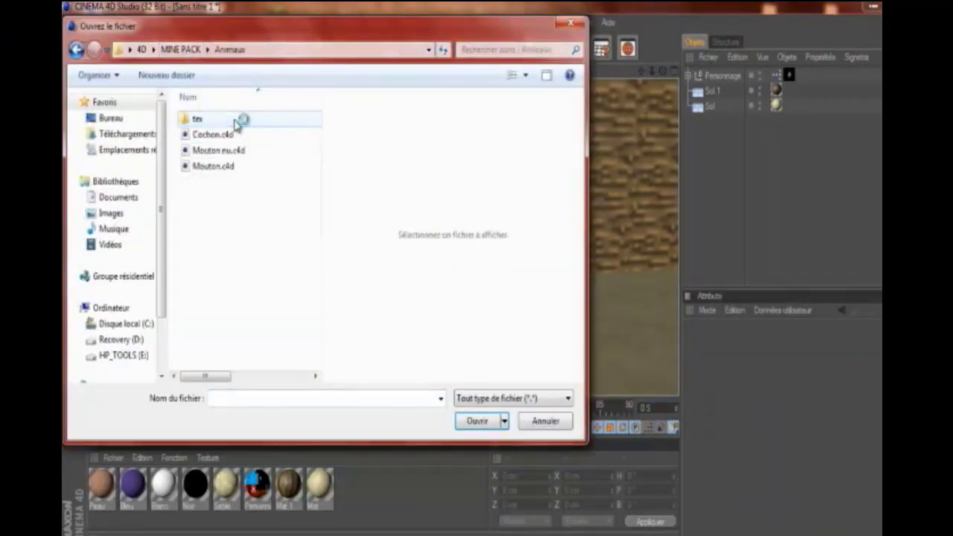
{"action": "left_click", "coordinate": [227, 137]}
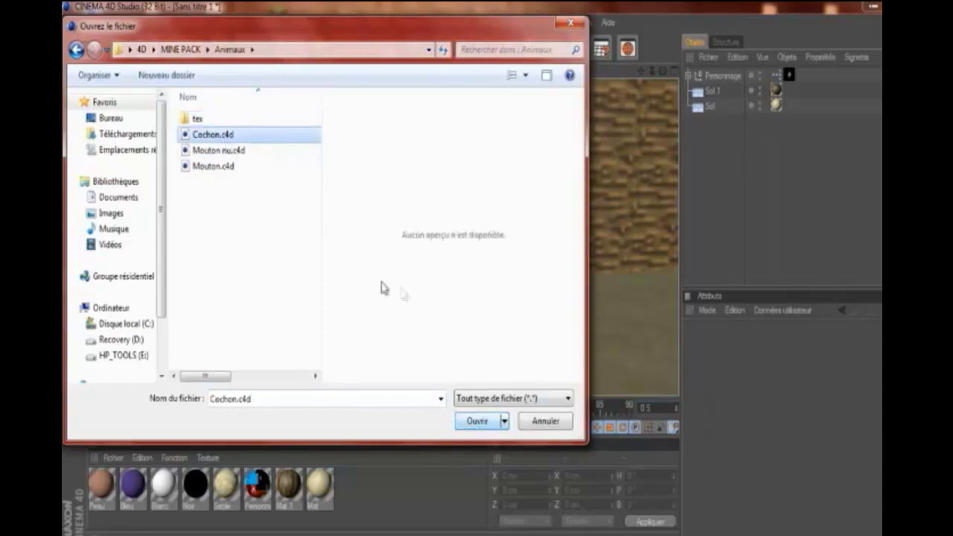
{"action": "left_click", "coordinate": [499, 420]}
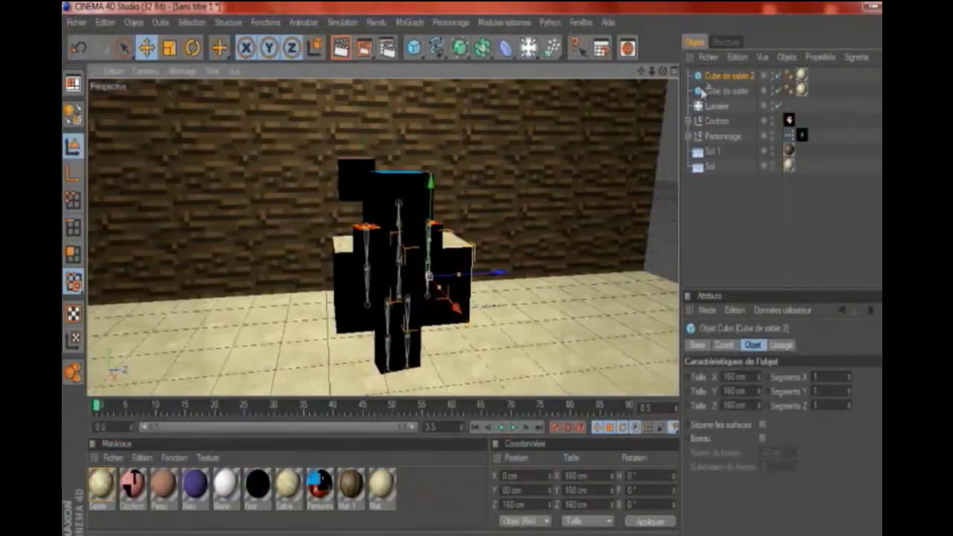
- Delete both sand cubes, Cube de sable and Cube de sable 2
{"action": "key", "text": "Delete"}
{"action": "left_click", "coordinate": [710, 76]}
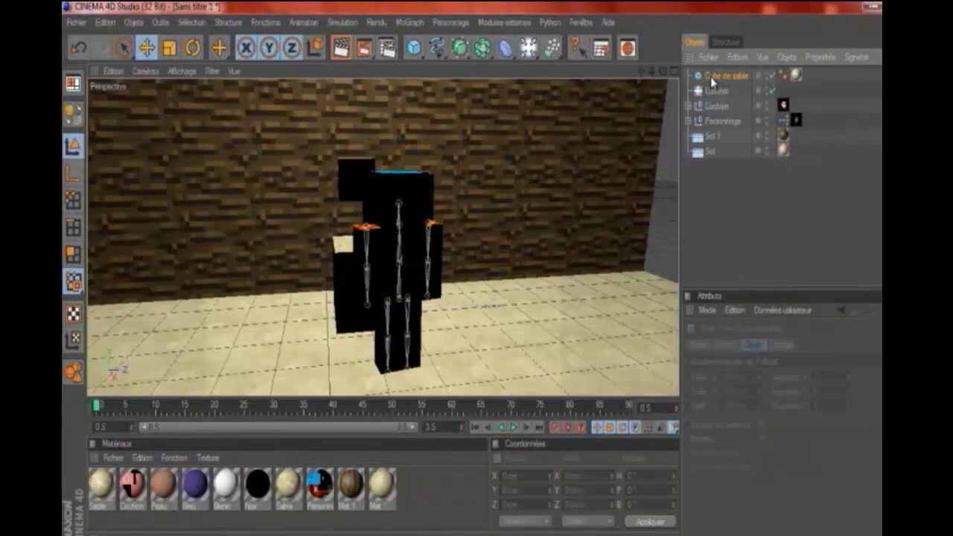
{"action": "key", "text": "Delete"}
{"action": "key", "text": "Delete"}
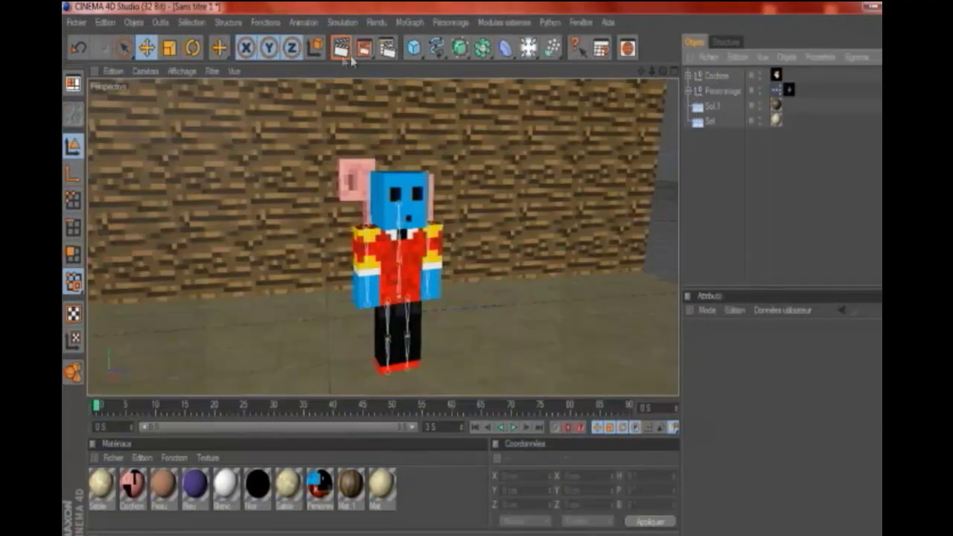
{"action": "left_click", "coordinate": [714, 77]}
- Turn the Cochon pig's heading and lower it onto the floor under the character
{"action": "left_click", "coordinate": [192, 47]}
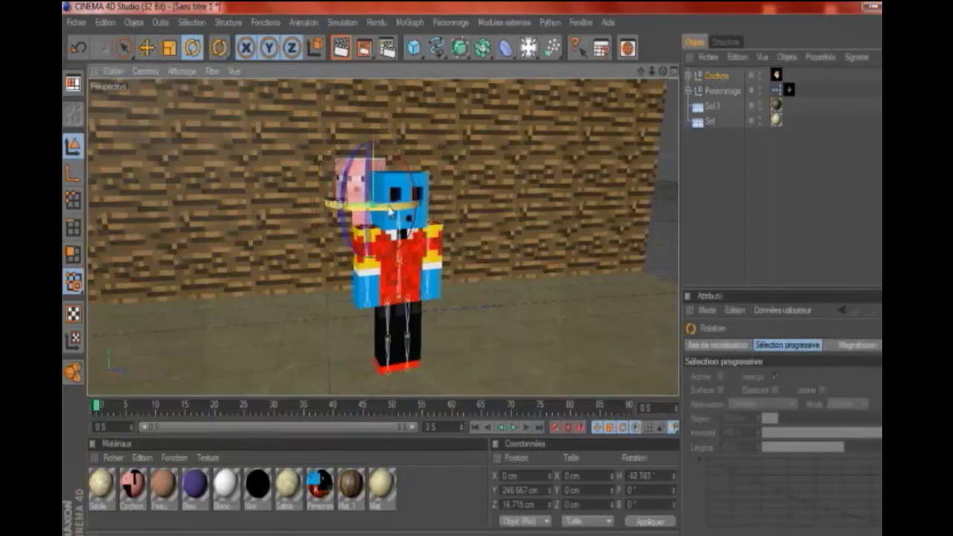
{"action": "mouse_move", "coordinate": [335, 204]}
{"action": "left_mouse_down"}
{"action": "mouse_move", "coordinate": [388, 209]}
{"action": "mouse_move", "coordinate": [373, 208]}
{"action": "left_mouse_up"}
{"action": "left_click", "coordinate": [146, 47]}
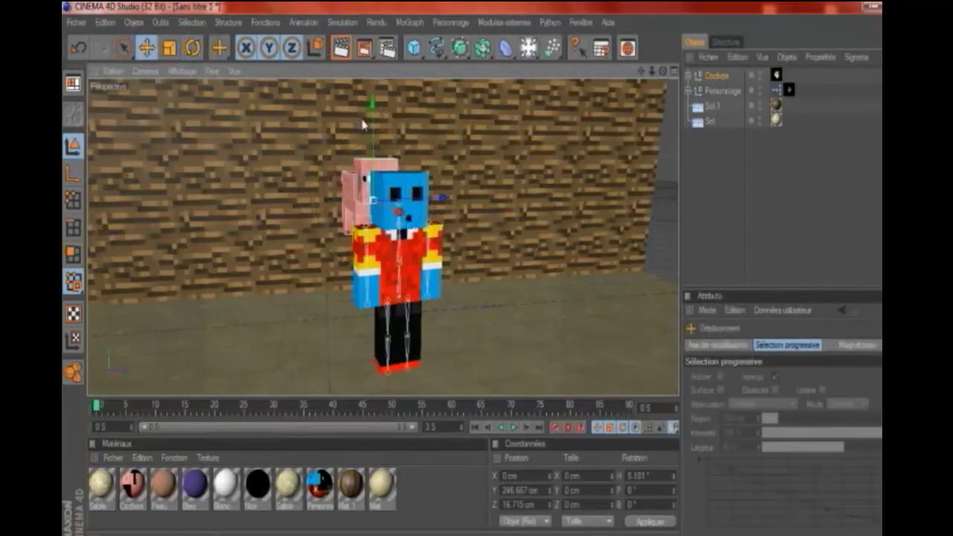
{"action": "left_click_drag", "start_coordinate": [372, 104], "coordinate": [372, 199]}
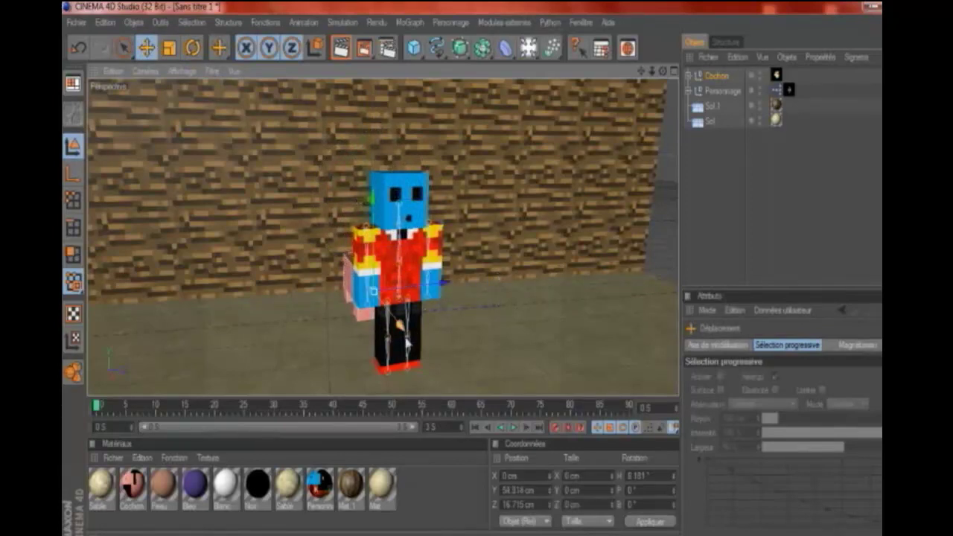
{"action": "mouse_move", "coordinate": [406, 341]}
{"action": "left_mouse_down"}
{"action": "mouse_move", "coordinate": [511, 283]}
{"action": "mouse_move", "coordinate": [499, 276]}
{"action": "left_mouse_up"}
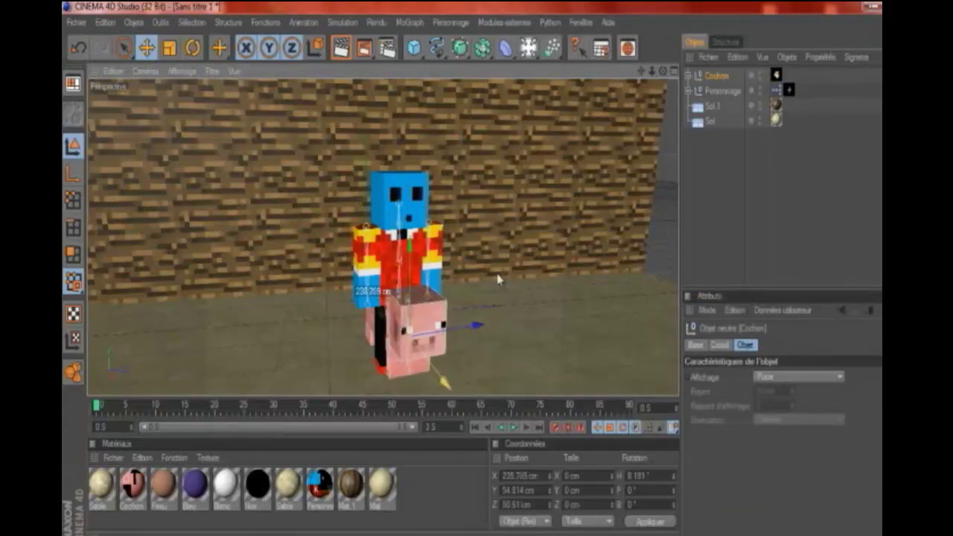
{"action": "left_click", "coordinate": [561, 210]}
{"action": "left_click", "coordinate": [723, 214]}
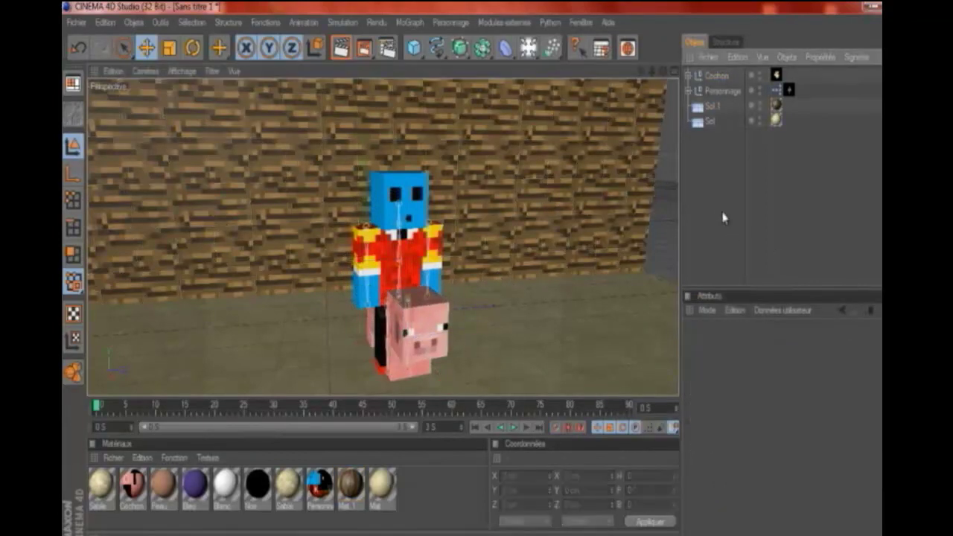
- Open the Personnage visual selector and raise the character above the pig
{"action": "double_click", "coordinate": [789, 91]}
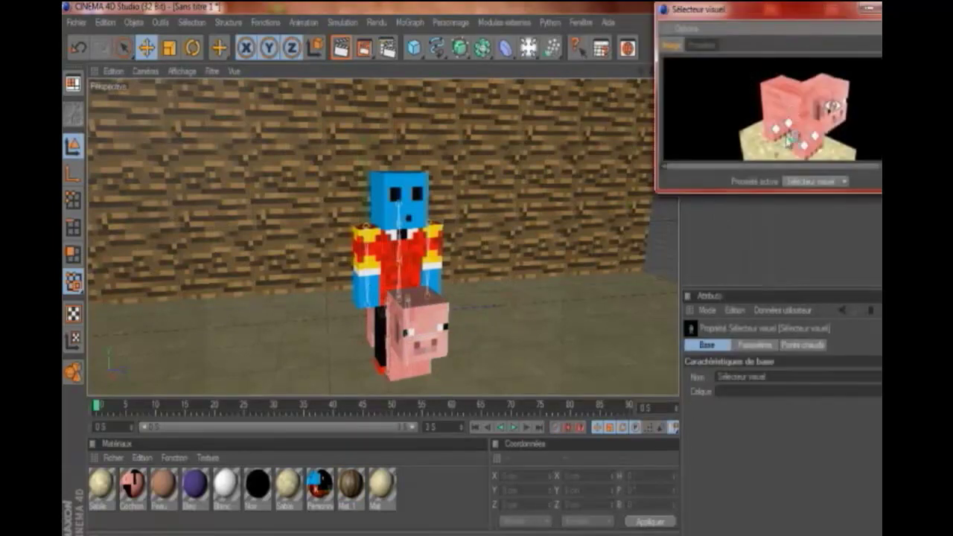
{"action": "left_click", "coordinate": [869, 9]}
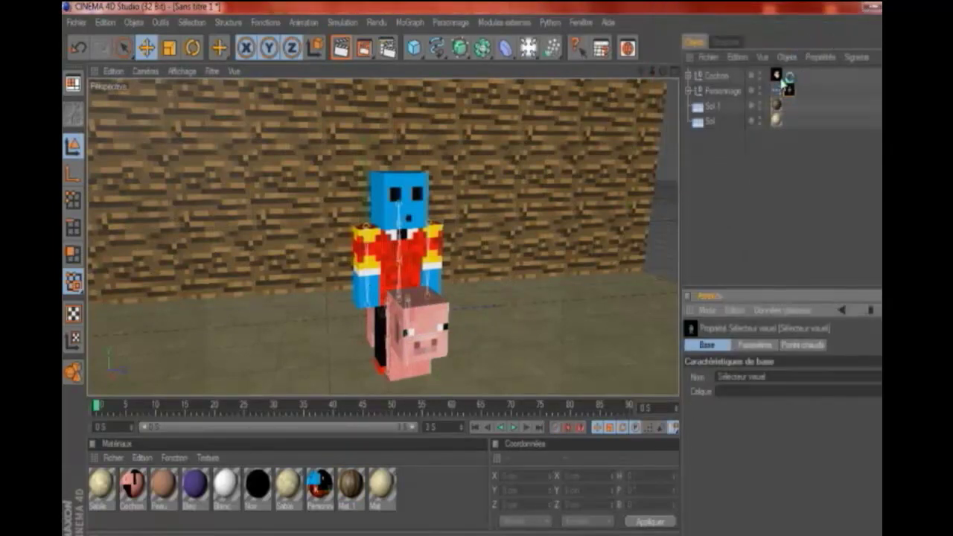
{"action": "double_click", "coordinate": [787, 76]}
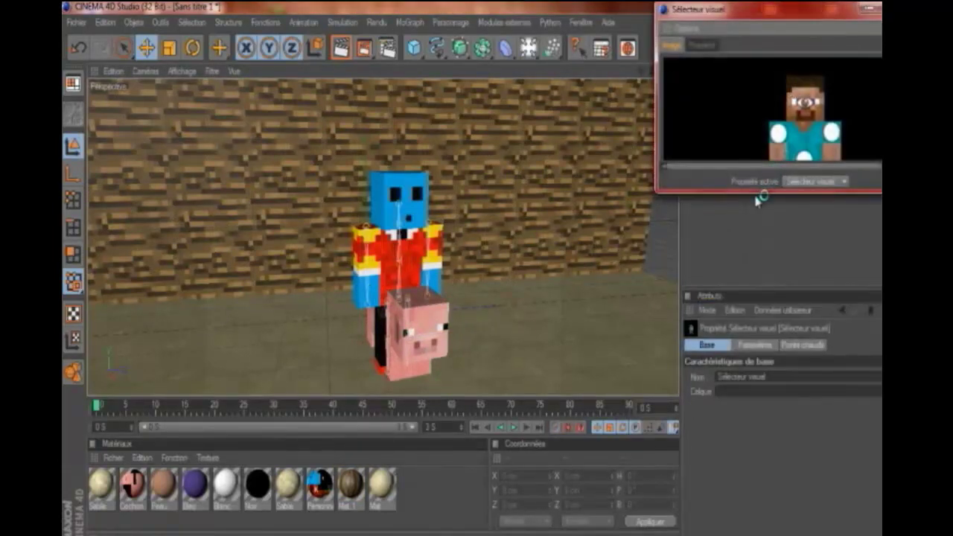
{"action": "left_click_drag", "start_coordinate": [754, 191], "coordinate": [755, 378]}
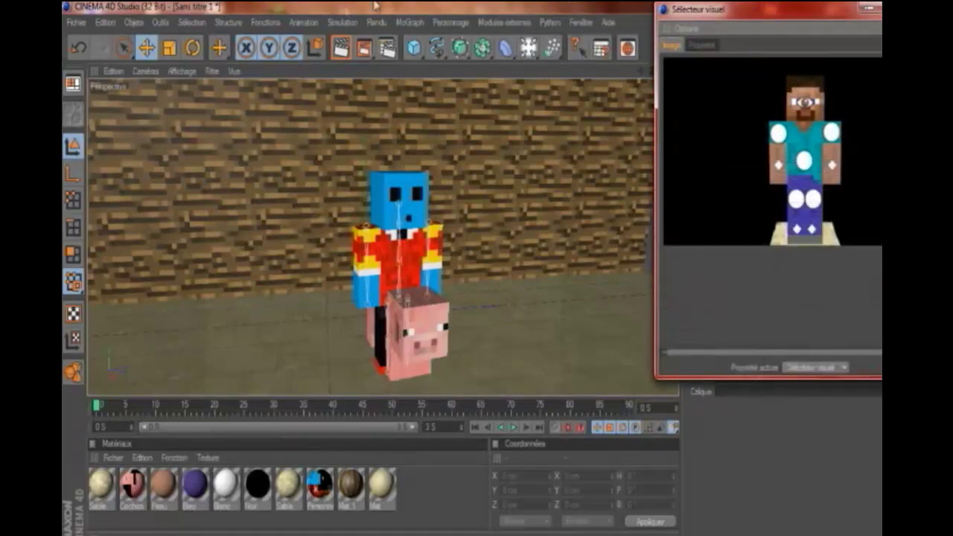
{"action": "left_click_drag", "start_coordinate": [746, 15], "coordinate": [750, 158]}
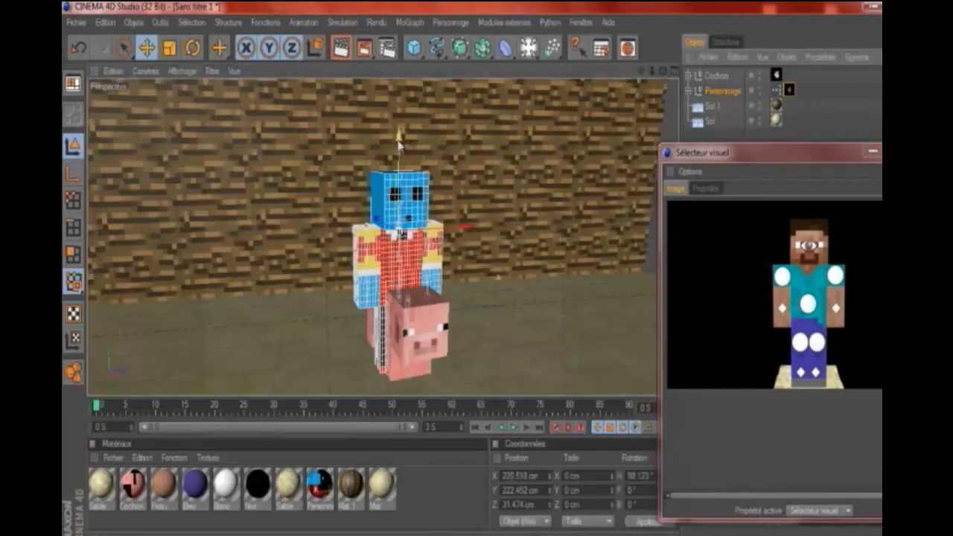
{"action": "mouse_move", "coordinate": [399, 138]}
{"action": "left_mouse_down"}
{"action": "mouse_move", "coordinate": [497, 281]}
{"action": "mouse_move", "coordinate": [376, 213]}
{"action": "left_mouse_up"}
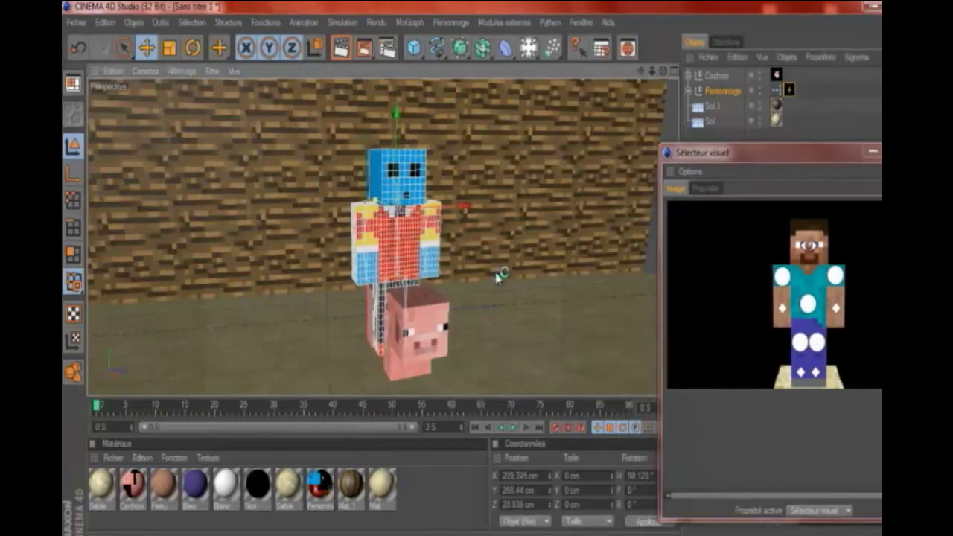
- Rotate both leg and foot controls so the character straddles the pig
{"action": "left_click", "coordinate": [803, 344]}
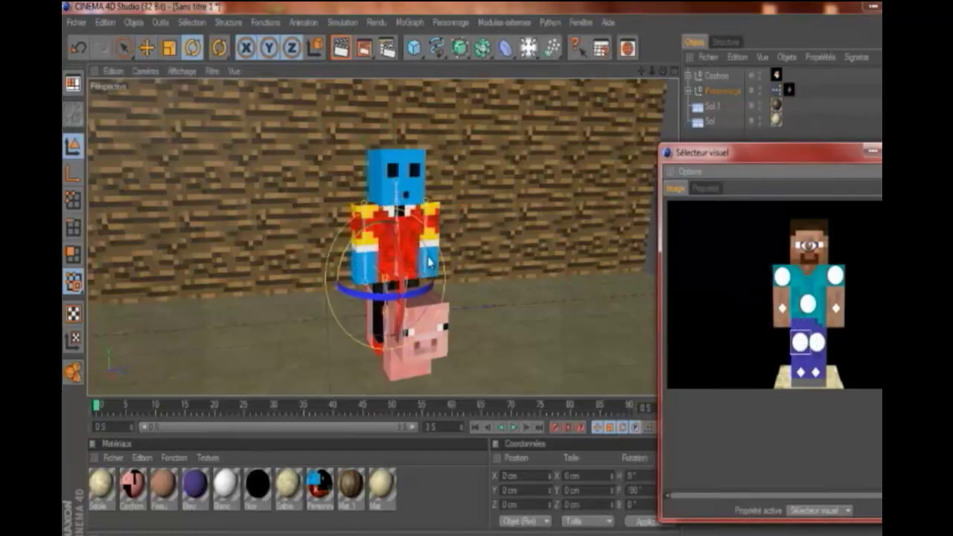
{"action": "left_click_drag", "start_coordinate": [431, 262], "coordinate": [432, 272]}
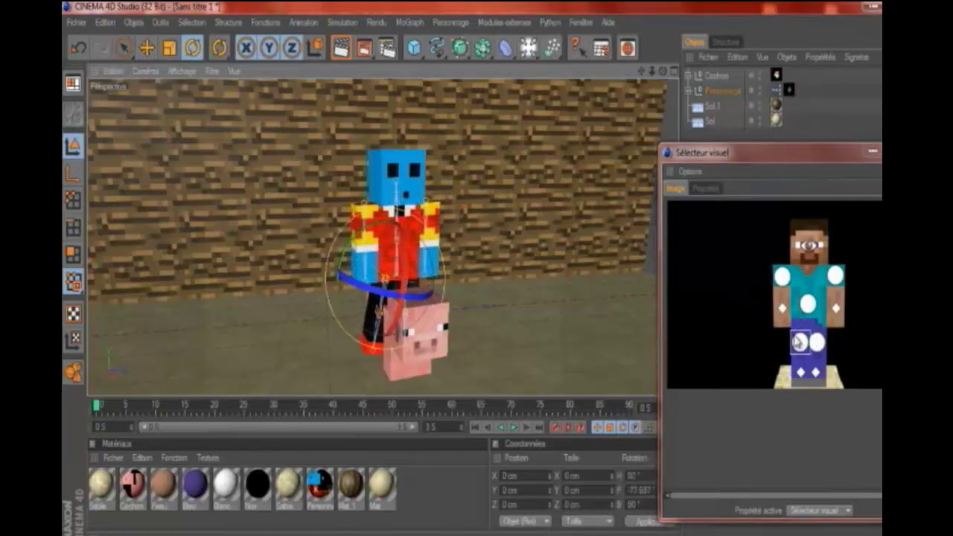
{"action": "left_click", "coordinate": [817, 345]}
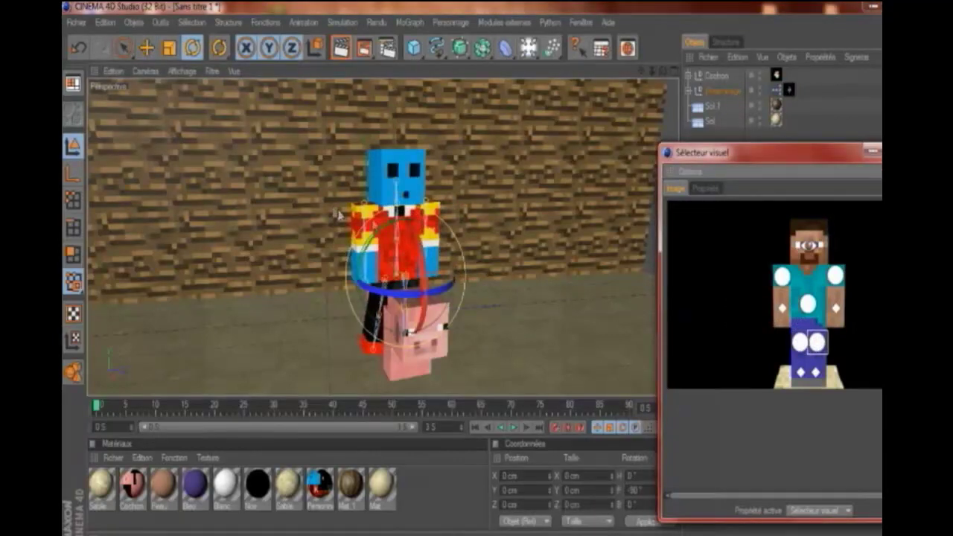
{"action": "left_click_drag", "start_coordinate": [386, 237], "coordinate": [383, 257]}
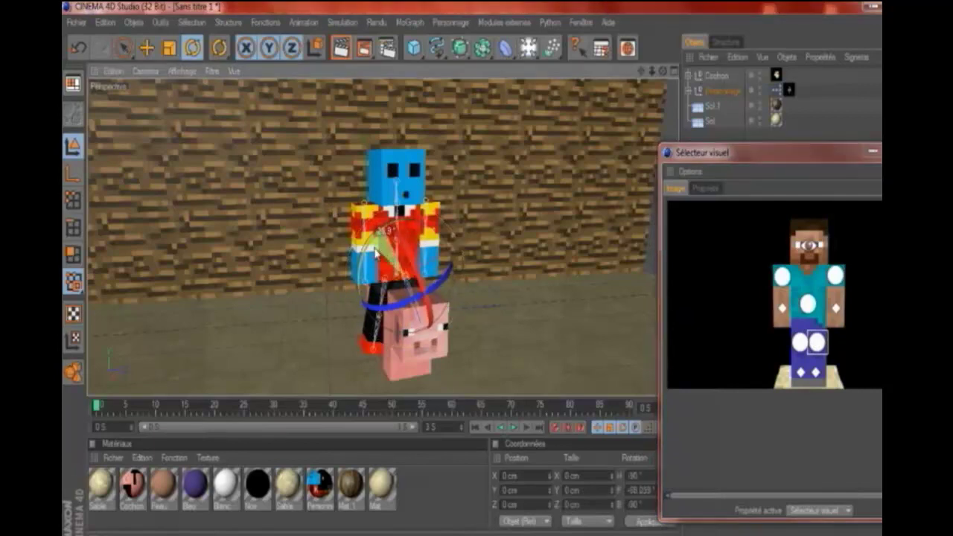
{"action": "left_click", "coordinate": [806, 374]}
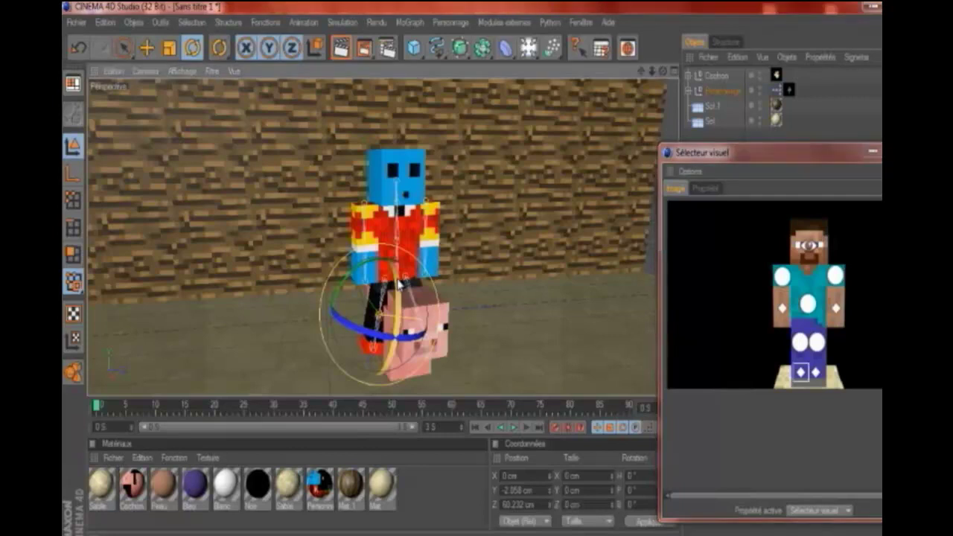
{"action": "left_click_drag", "start_coordinate": [402, 281], "coordinate": [514, 303]}
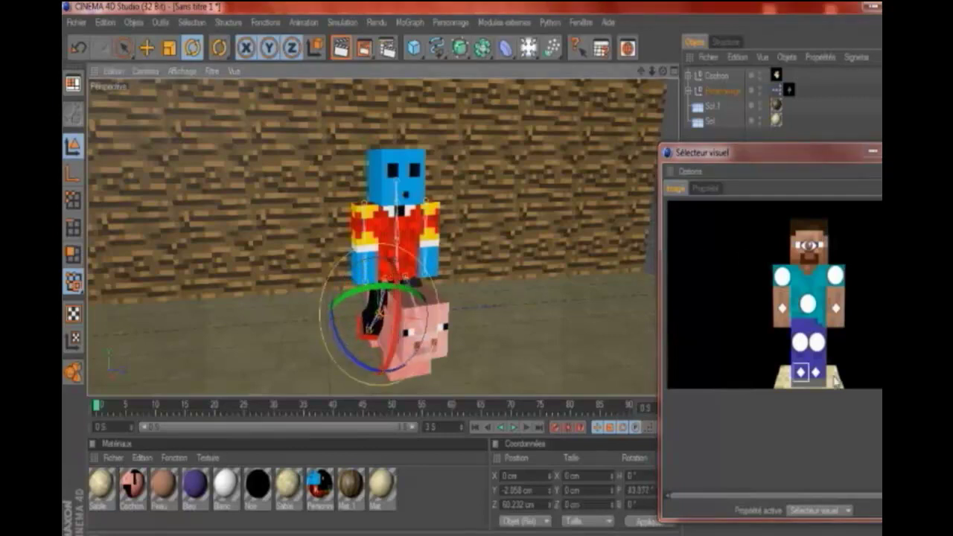
{"action": "left_click", "coordinate": [816, 373]}
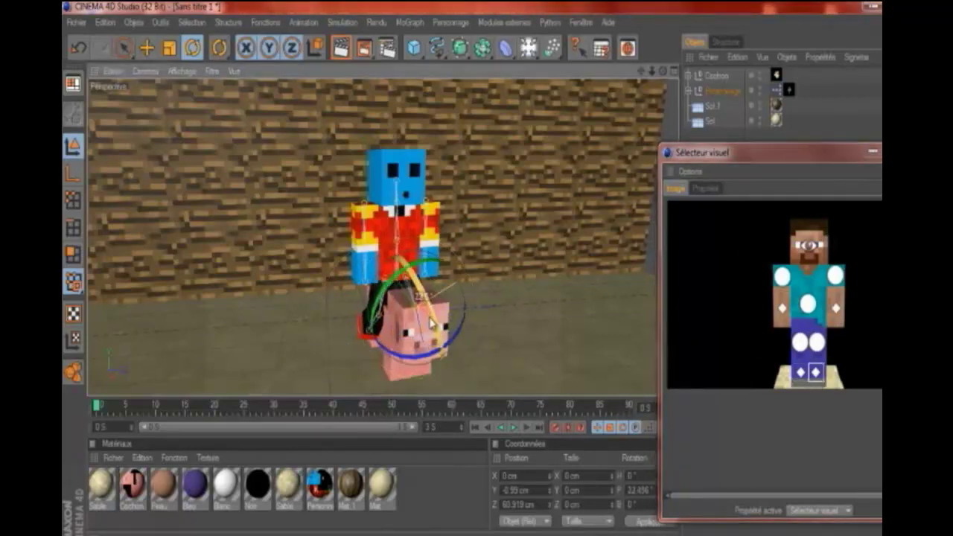
{"action": "left_click", "coordinate": [517, 300]}
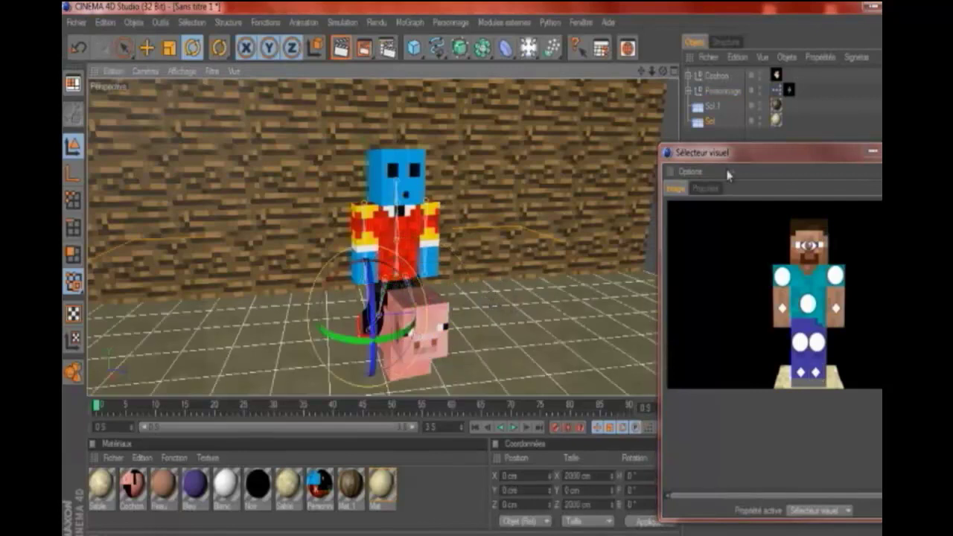
{"action": "left_click", "coordinate": [776, 136]}
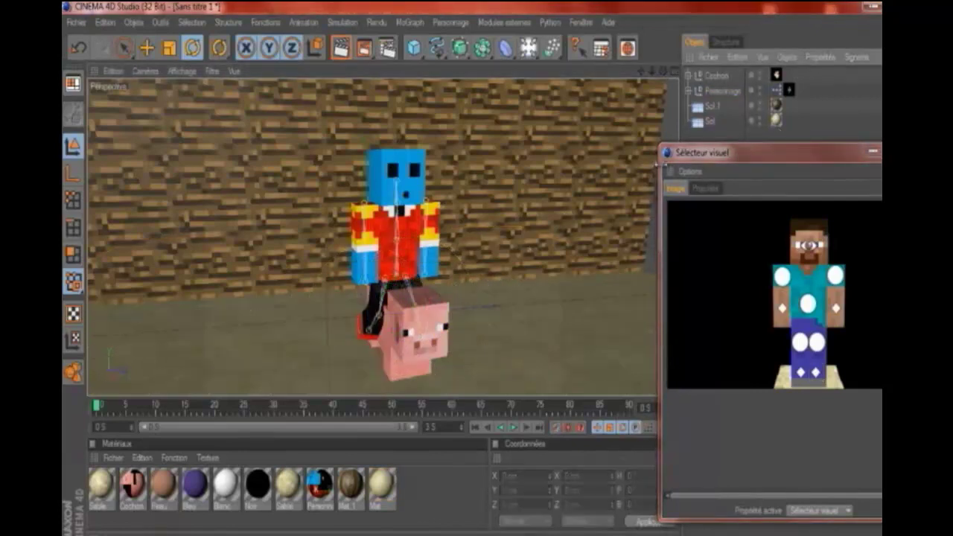
- Rotate the rider's arm controls, lowering one at his side and reaching the other forward
{"action": "left_click", "coordinate": [836, 277]}
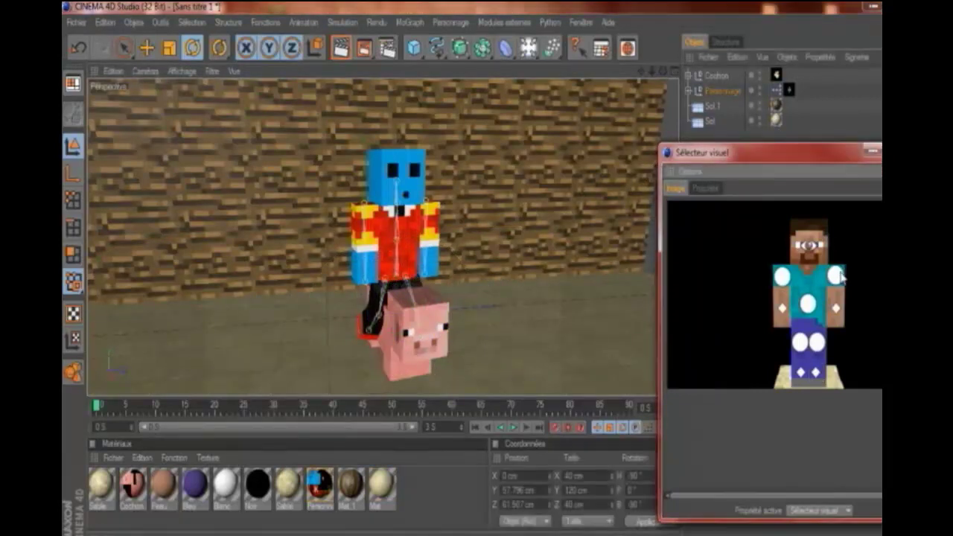
{"action": "left_click_drag", "start_coordinate": [454, 170], "coordinate": [461, 95]}
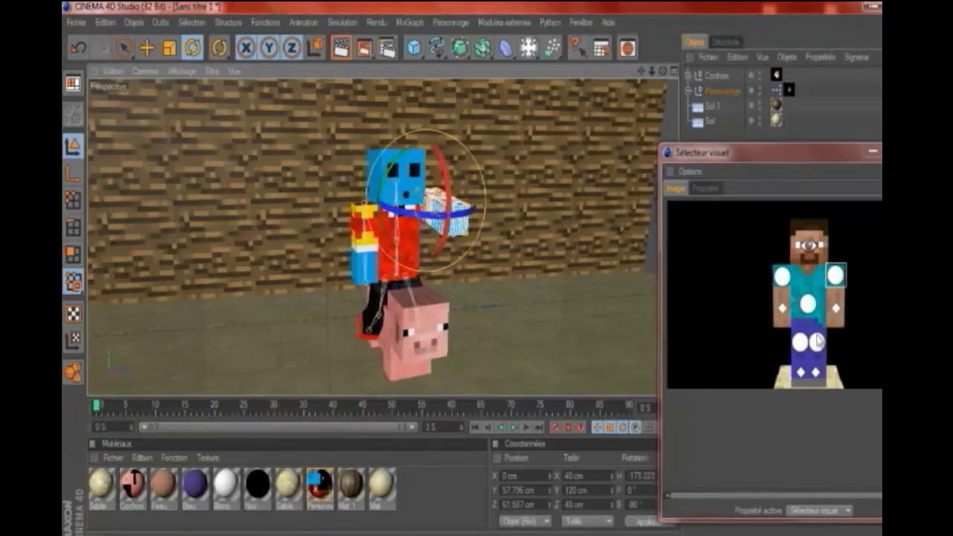
{"action": "left_click", "coordinate": [782, 277]}
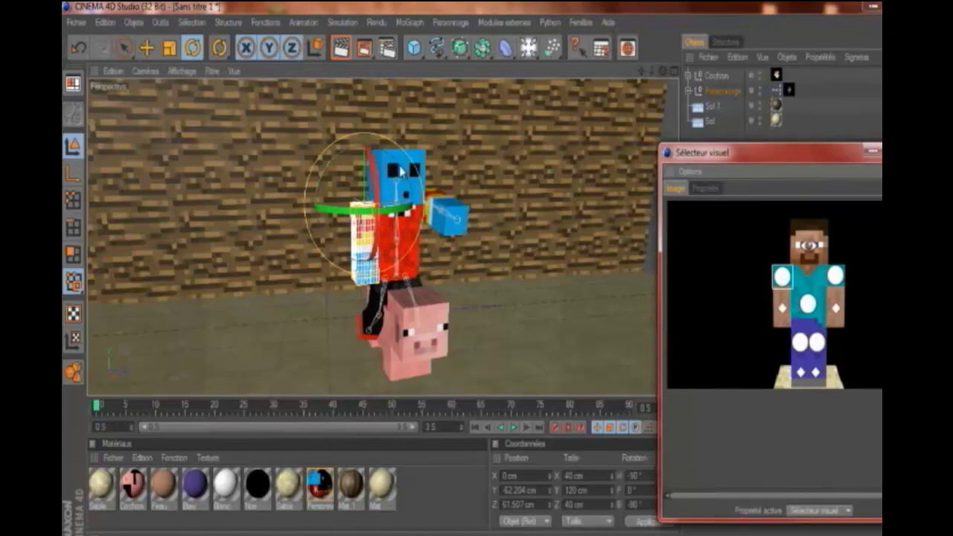
{"action": "left_click_drag", "start_coordinate": [403, 172], "coordinate": [420, 194]}
{"action": "left_click", "coordinate": [782, 307]}
{"action": "mouse_move", "coordinate": [349, 238]}
{"action": "left_mouse_down"}
{"action": "mouse_move", "coordinate": [327, 208]}
{"action": "mouse_move", "coordinate": [264, 225]}
{"action": "left_mouse_up"}
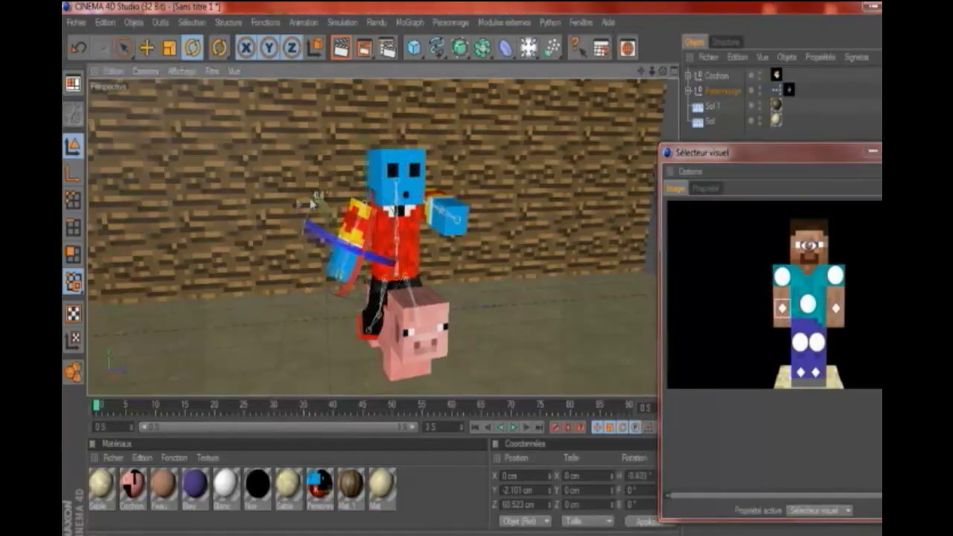
{"action": "left_click", "coordinate": [579, 213]}
{"action": "left_click", "coordinate": [723, 143]}
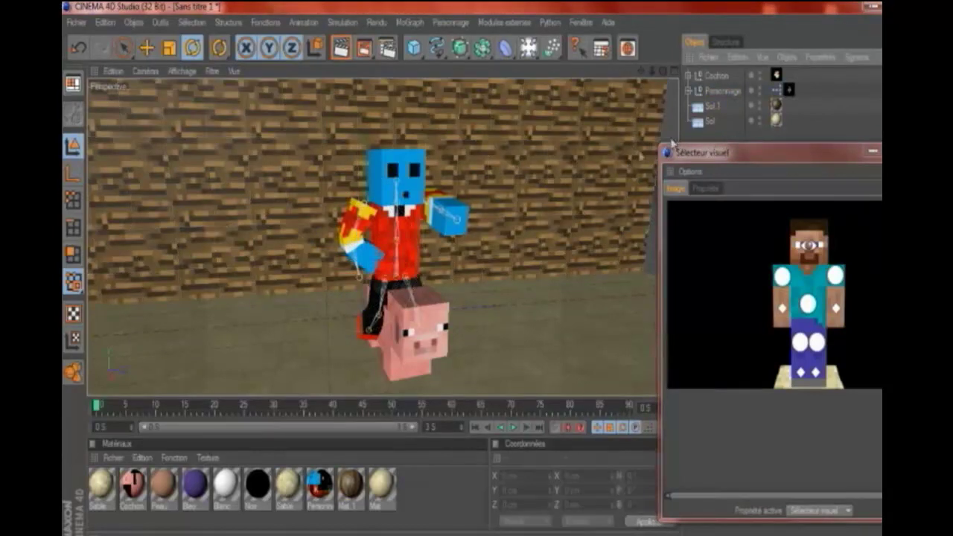
- Close the rider's Sélecteur visuel window
{"action": "scroll", "coordinate": [592, 197], "scroll_direction": "down", "scroll_amount": 1}
{"action": "scroll", "coordinate": [592, 196], "scroll_direction": "down", "scroll_amount": 1}
{"action": "scroll", "coordinate": [592, 197], "scroll_direction": "down", "scroll_amount": 2}
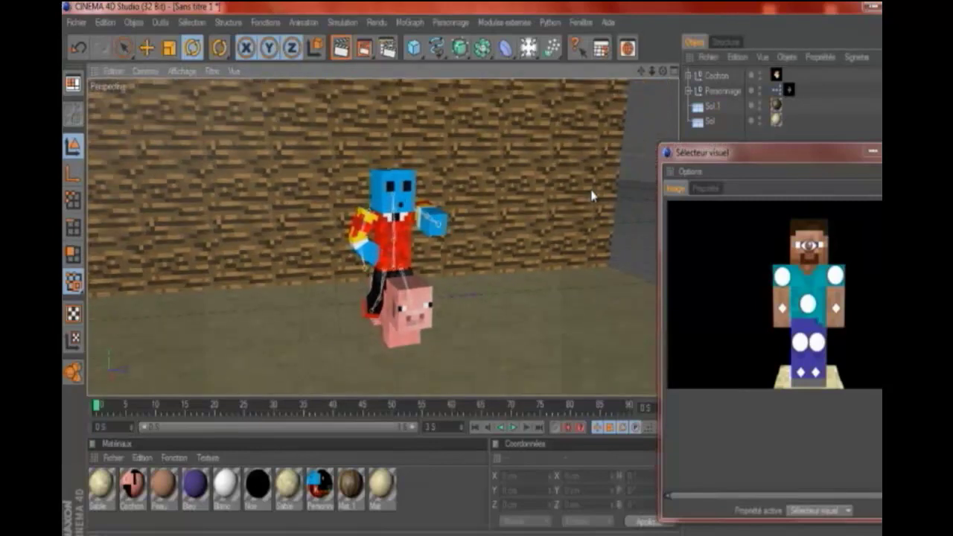
{"action": "scroll", "coordinate": [579, 191], "scroll_direction": "down", "scroll_amount": 1}
{"action": "scroll", "coordinate": [579, 191], "scroll_direction": "down", "scroll_amount": 1}
{"action": "scroll", "coordinate": [579, 191], "scroll_direction": "down", "scroll_amount": 1}
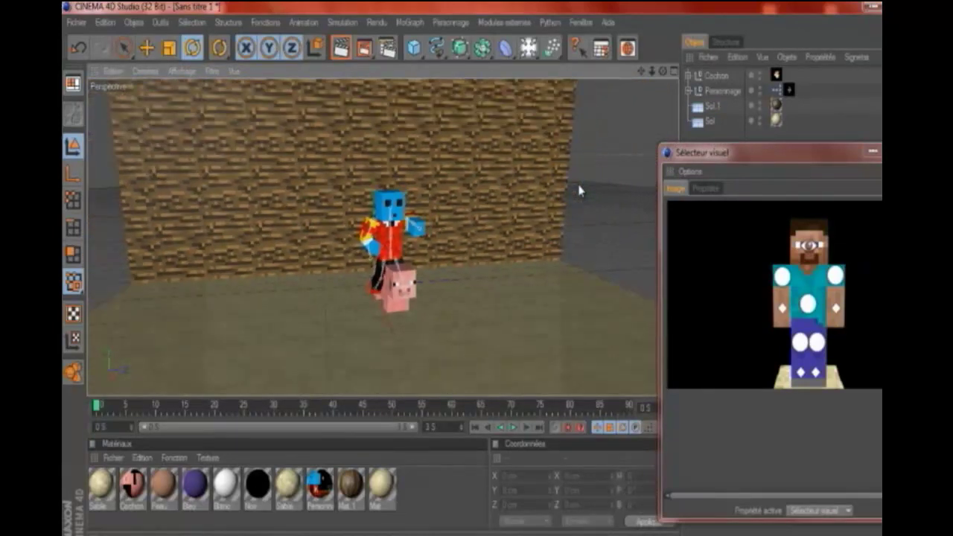
{"action": "scroll", "coordinate": [580, 191], "scroll_direction": "down", "scroll_amount": 1}
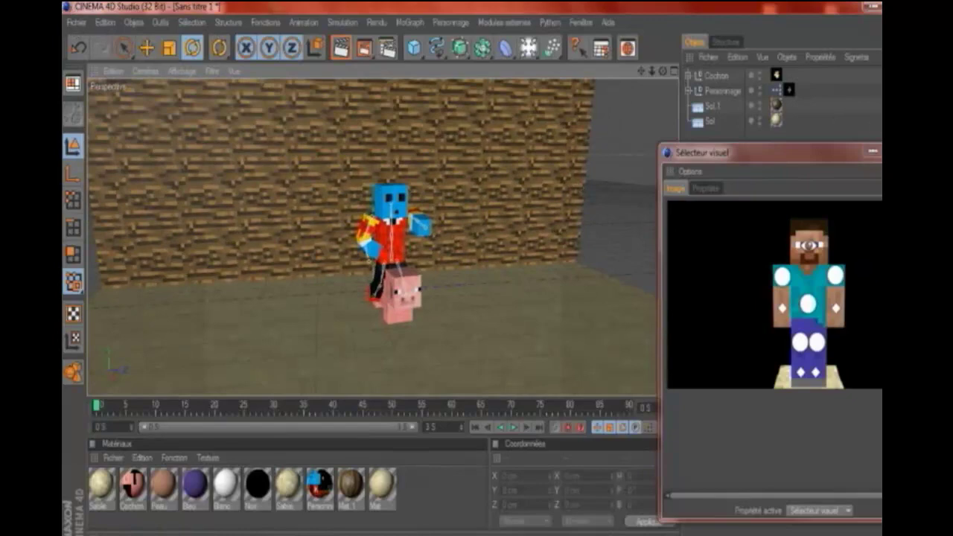
{"action": "left_click", "coordinate": [878, 151]}
- Merge Creeper.c4d from the MINE PACK Monstres folder into the scene
{"action": "left_click", "coordinate": [76, 21]}
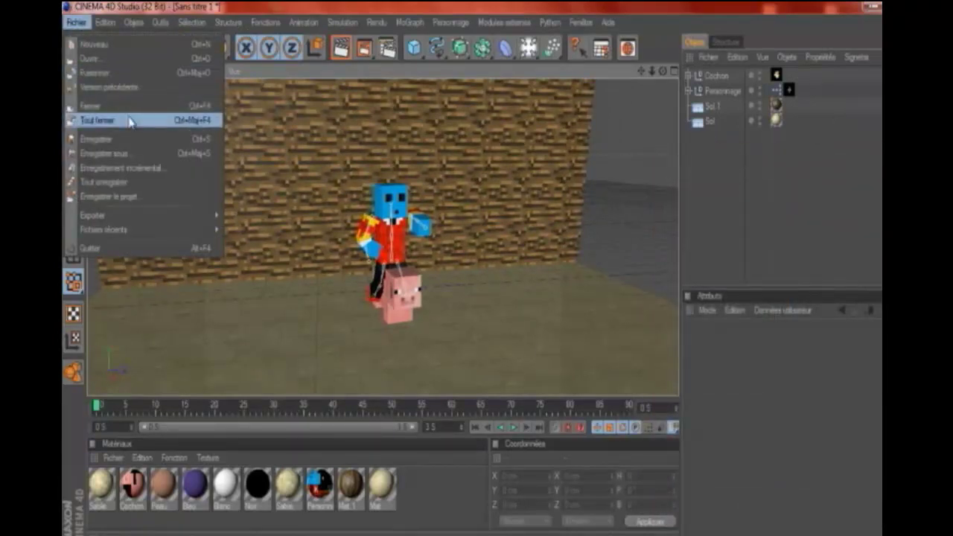
{"action": "left_click", "coordinate": [124, 73]}
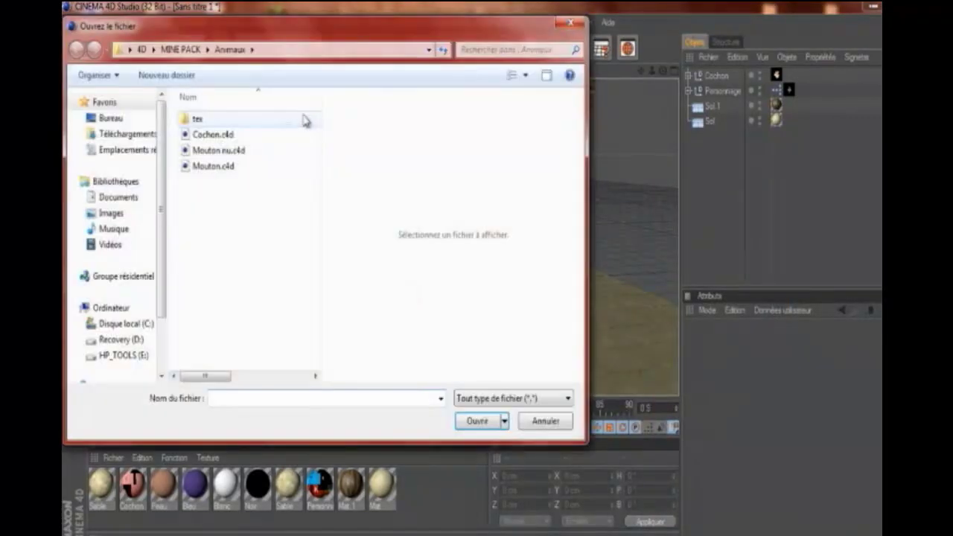
{"action": "left_click", "coordinate": [179, 49]}
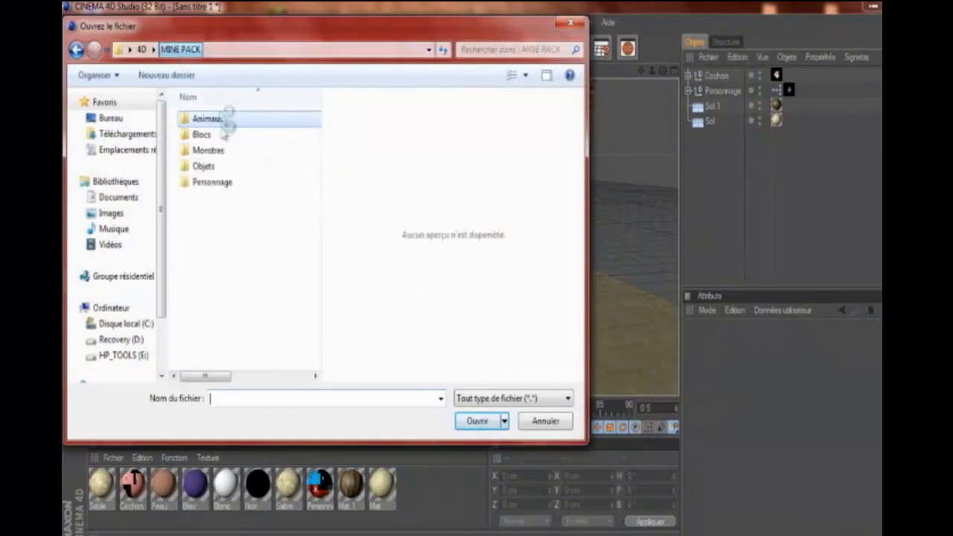
{"action": "double_click", "coordinate": [210, 151]}
{"action": "left_click", "coordinate": [212, 139]}
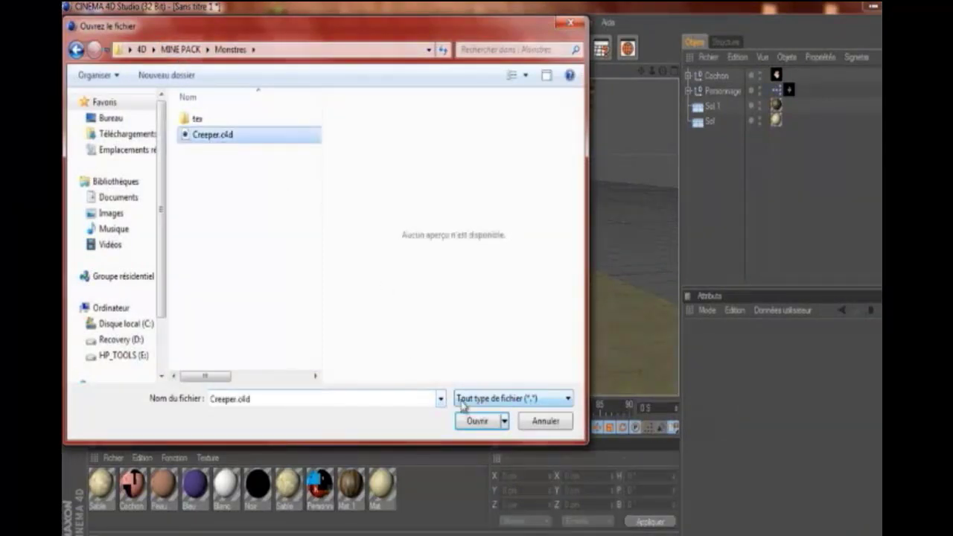
{"action": "left_click", "coordinate": [475, 421]}
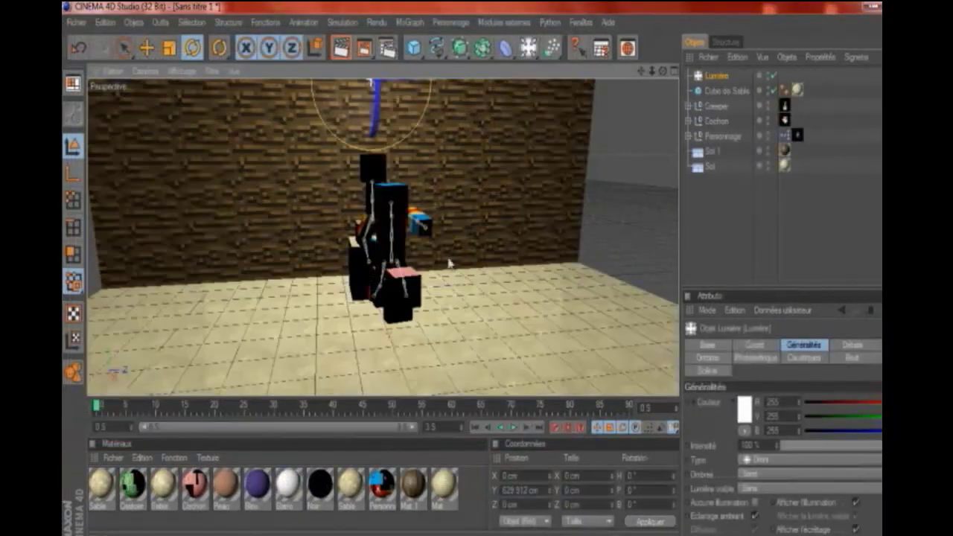
- Delete the Creeper's bundled Lumière light and Cube de Sable
{"action": "left_click", "coordinate": [722, 76]}
{"action": "key", "text": "Delete"}
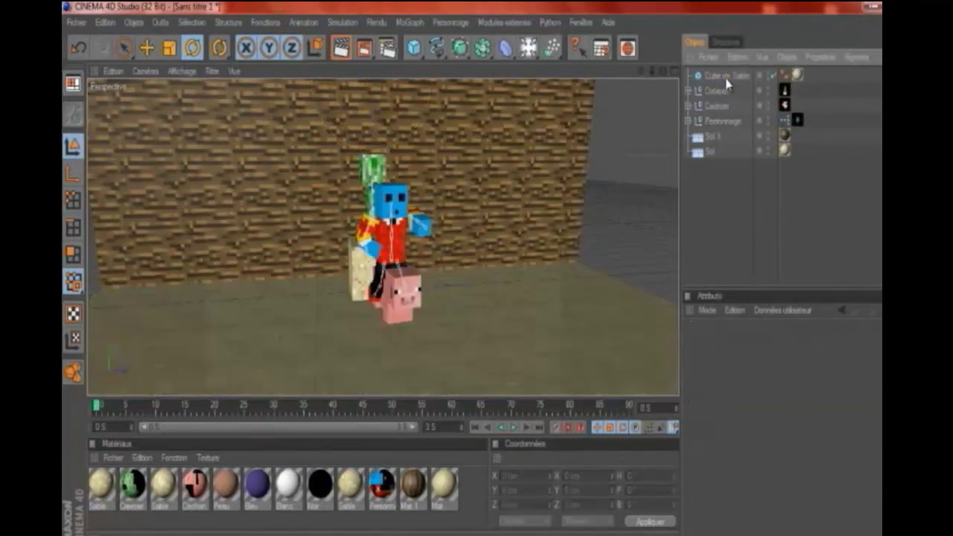
{"action": "left_click", "coordinate": [722, 76]}
{"action": "key", "text": "Delete"}
{"action": "left_click", "coordinate": [718, 77]}
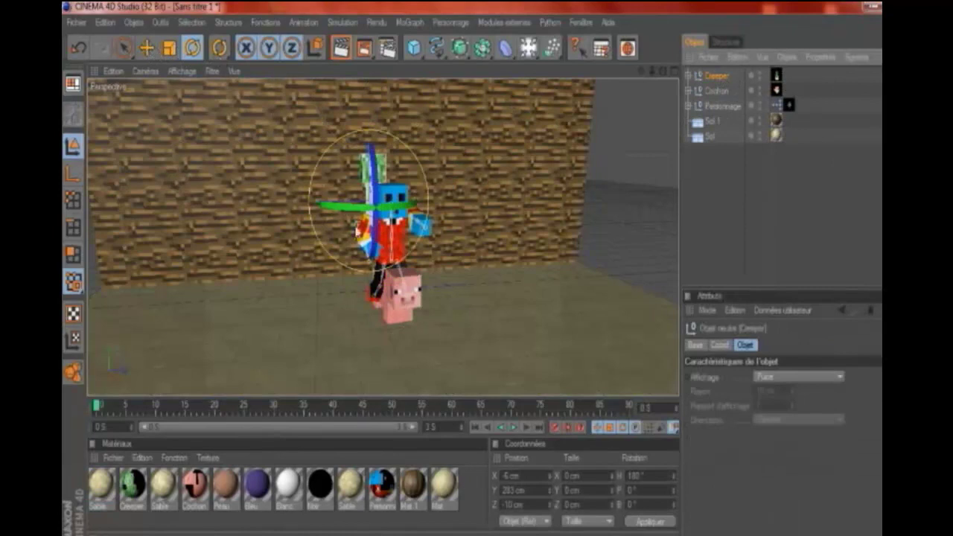
- Turn the Creeper around and slide it onto the floor left of the pig rider
{"action": "mouse_move", "coordinate": [410, 205]}
{"action": "left_mouse_down"}
{"action": "mouse_move", "coordinate": [387, 214]}
{"action": "mouse_move", "coordinate": [394, 202]}
{"action": "left_mouse_up"}
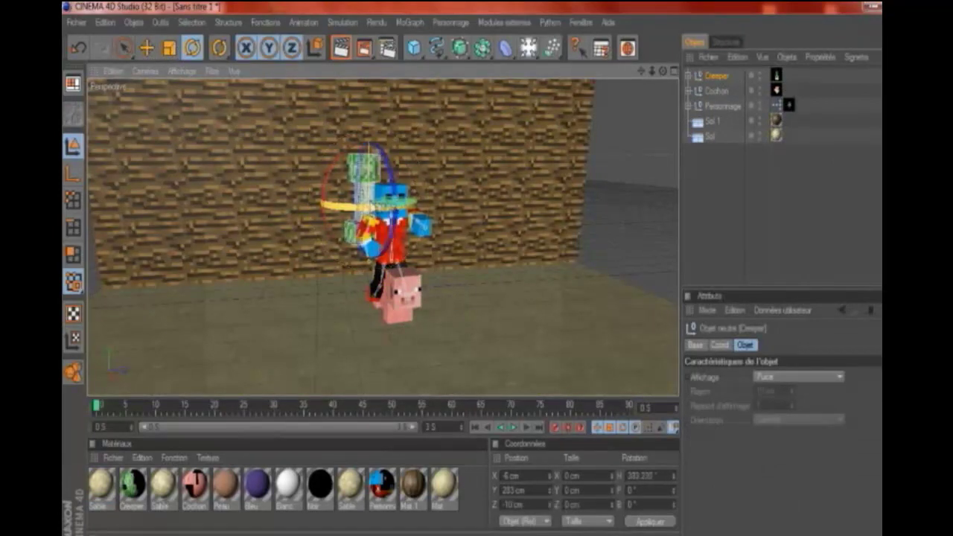
{"action": "mouse_move", "coordinate": [394, 202]}
{"action": "left_mouse_down"}
{"action": "mouse_move", "coordinate": [443, 195]}
{"action": "mouse_move", "coordinate": [309, 212]}
{"action": "left_mouse_up"}
{"action": "left_click", "coordinate": [147, 47]}
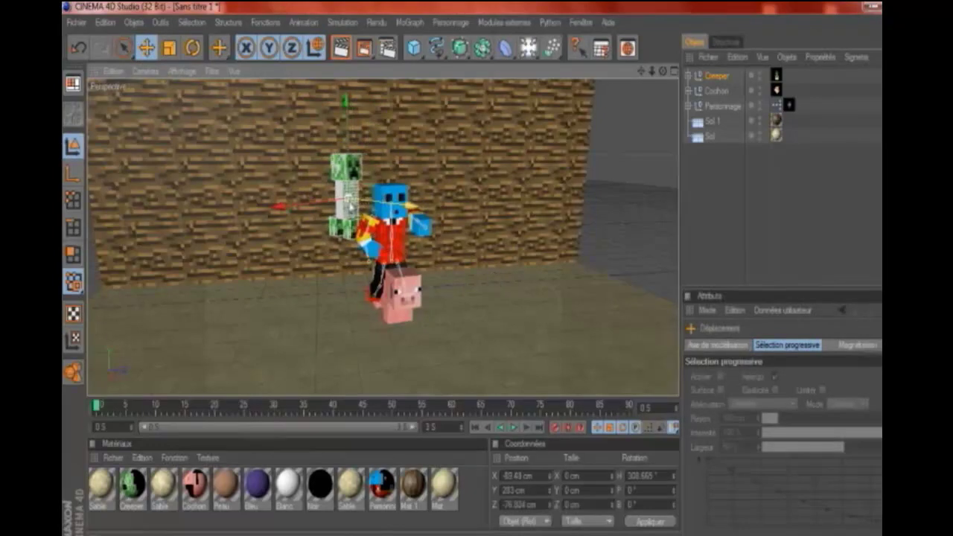
{"action": "left_click_drag", "start_coordinate": [324, 202], "coordinate": [231, 215]}
{"action": "left_click_drag", "start_coordinate": [491, 282], "coordinate": [501, 275]}
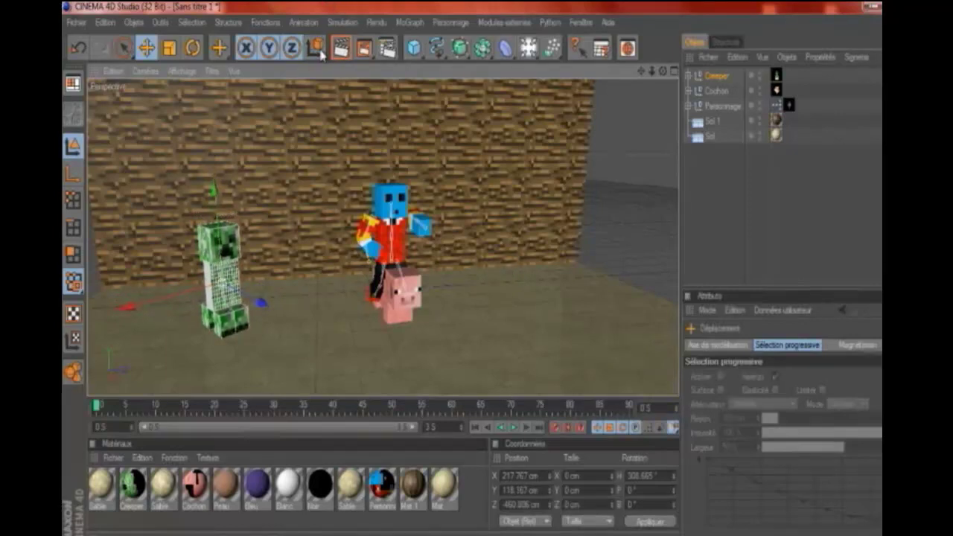
{"action": "left_click", "coordinate": [310, 169]}
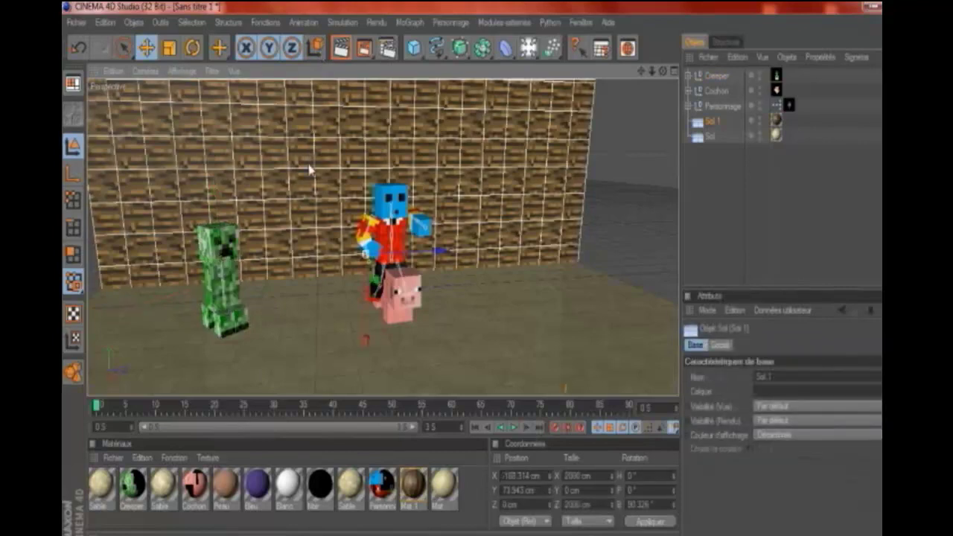
- Open the Creeper's Sélecteur visuel window and turn the Creeper, undoing an extra tilt
{"action": "left_click", "coordinate": [776, 77]}
{"action": "double_click", "coordinate": [776, 79]}
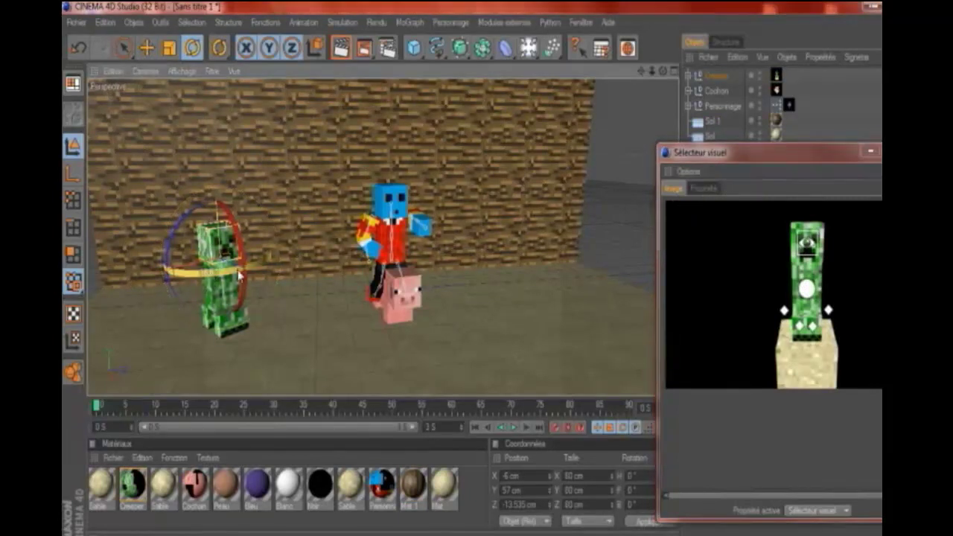
{"action": "left_click", "coordinate": [229, 242]}
{"action": "left_click", "coordinate": [222, 253]}
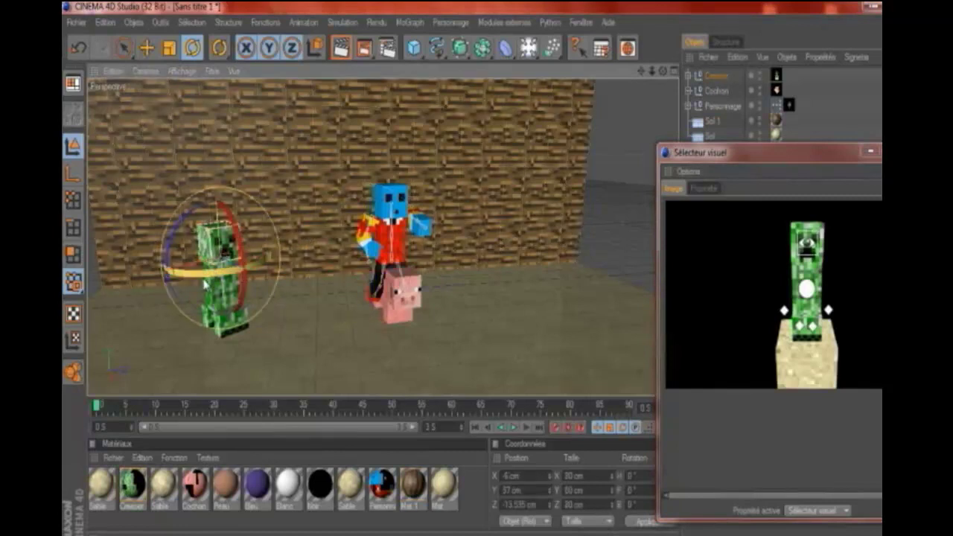
{"action": "mouse_move", "coordinate": [223, 246]}
{"action": "left_mouse_down"}
{"action": "mouse_move", "coordinate": [231, 232]}
{"action": "mouse_move", "coordinate": [223, 246]}
{"action": "mouse_move", "coordinate": [384, 336]}
{"action": "left_mouse_up"}
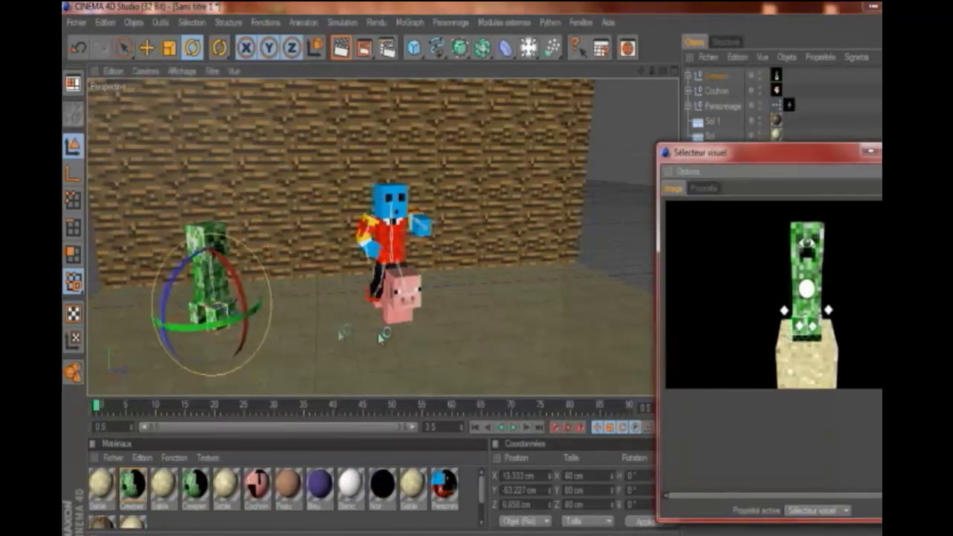
{"action": "left_click_drag", "start_coordinate": [248, 286], "coordinate": [726, 320]}
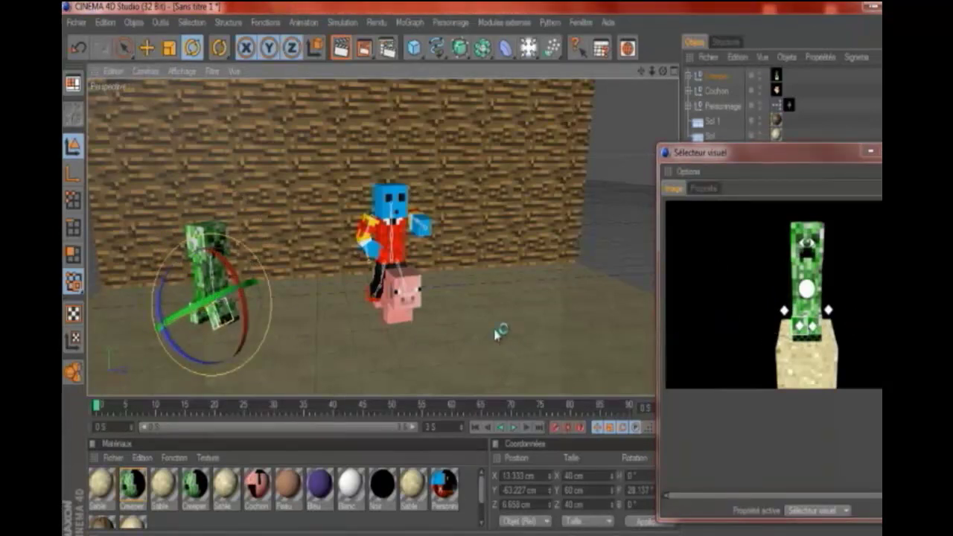
{"action": "key", "text": "ctrl+z"}
- Rotate the Creeper slightly to fine-tune its angle beside the pig rider
{"action": "left_click", "coordinate": [464, 337]}
{"action": "left_click", "coordinate": [487, 192]}
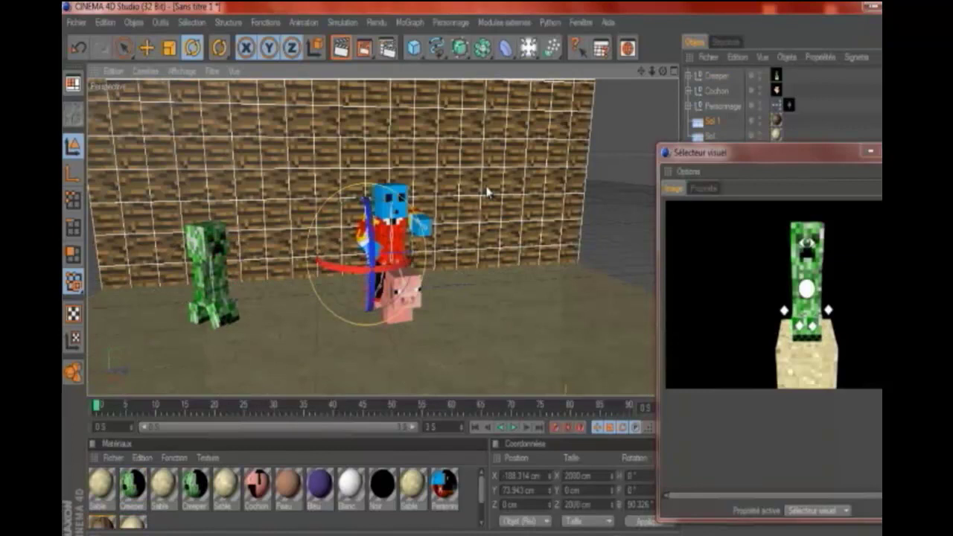
{"action": "left_click", "coordinate": [634, 173]}
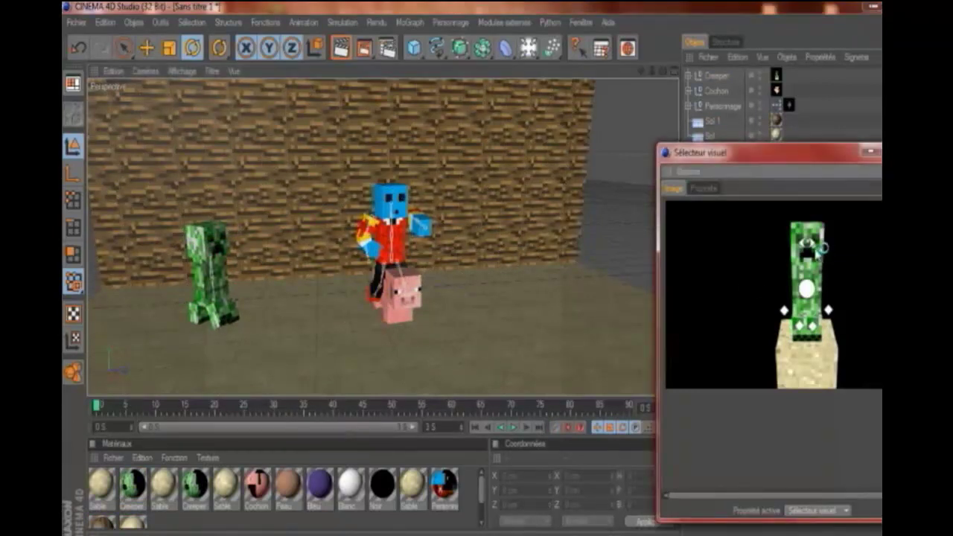
{"action": "left_click", "coordinate": [822, 247]}
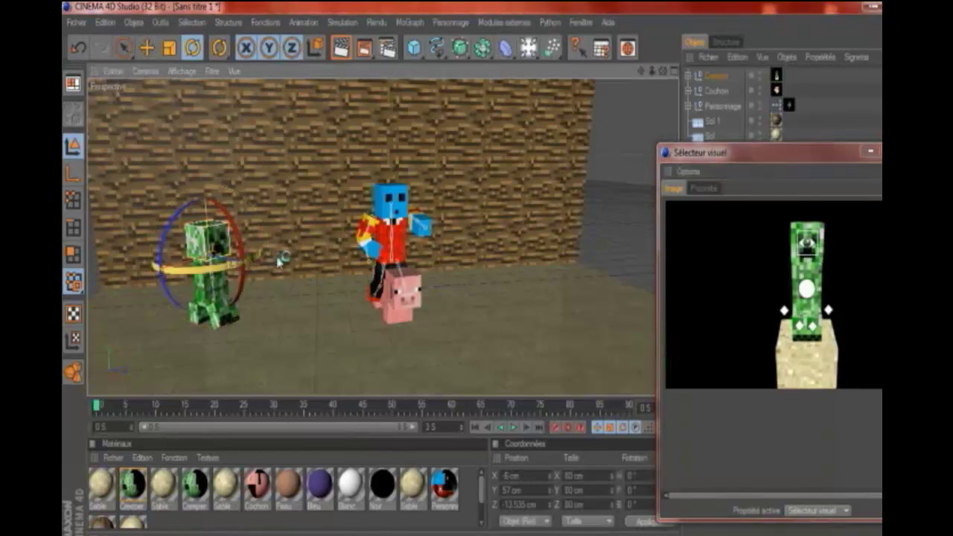
{"action": "left_click_drag", "start_coordinate": [165, 227], "coordinate": [160, 276]}
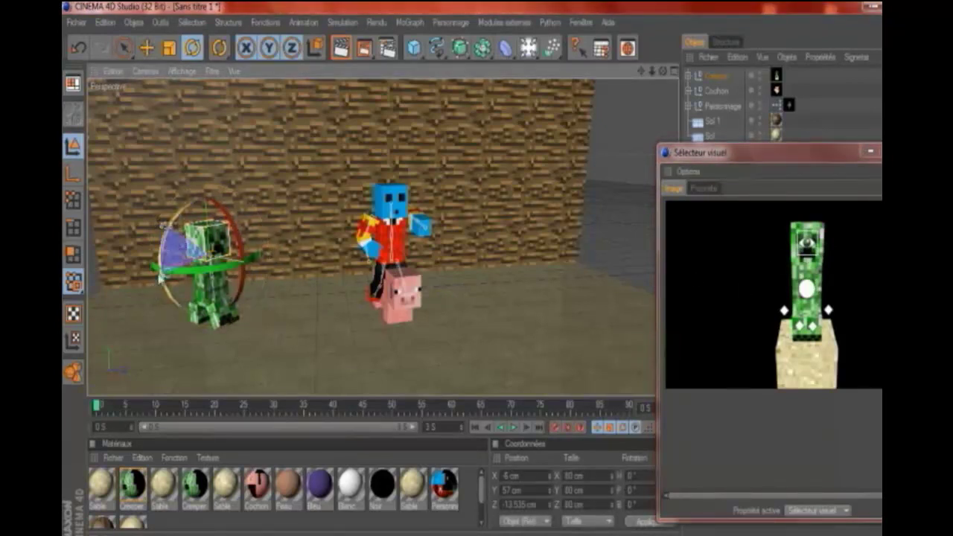
{"action": "left_click", "coordinate": [542, 167]}
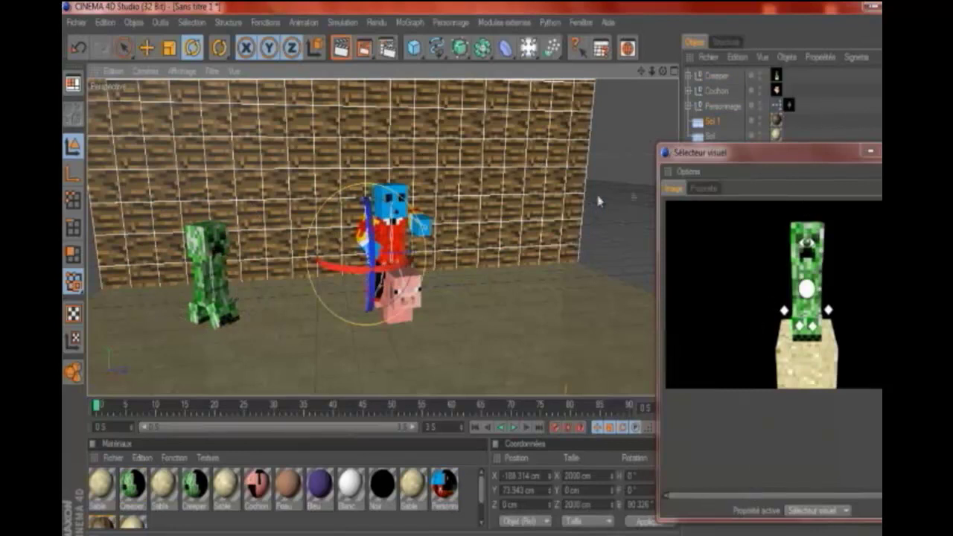
{"action": "left_click", "coordinate": [633, 188]}
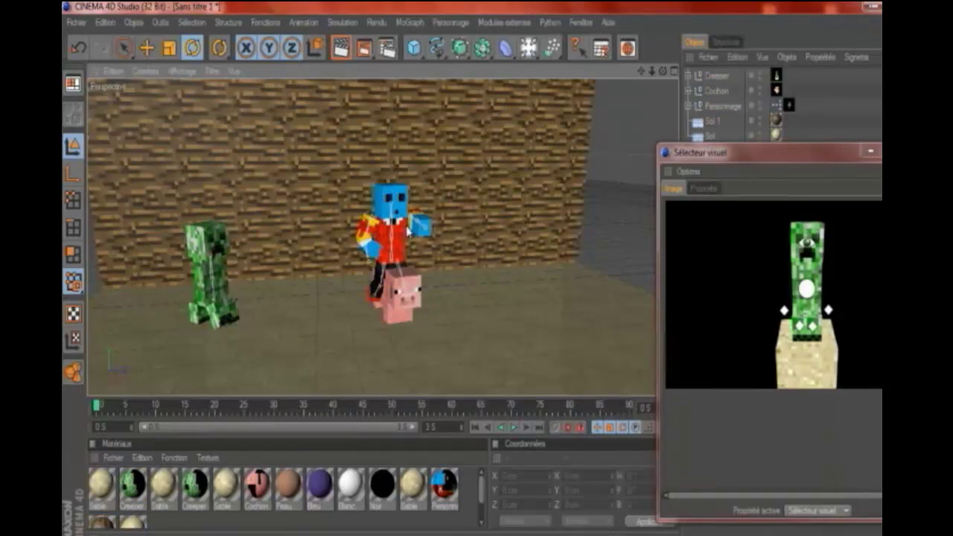
- Render a preview of the scene and orbit the view around the characters
{"action": "left_click", "coordinate": [348, 52]}
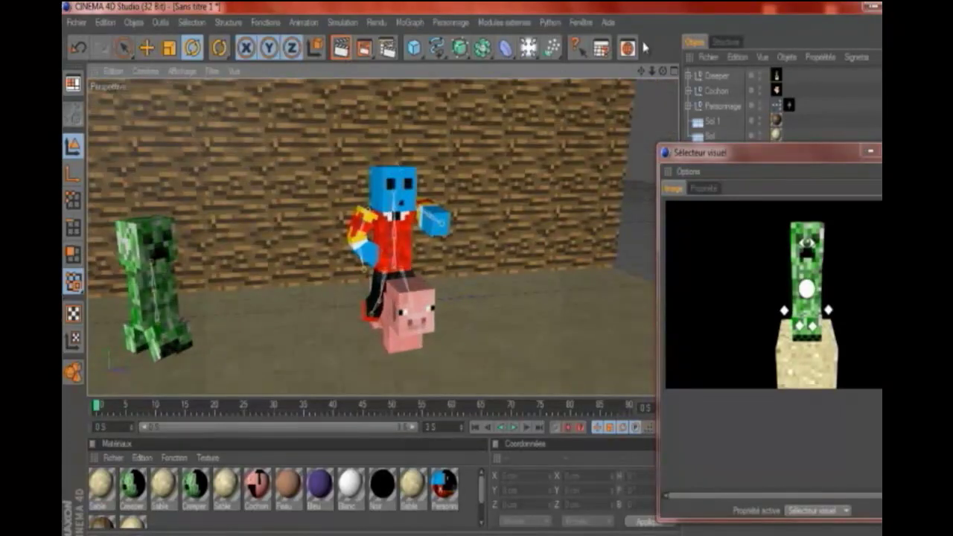
{"action": "mouse_move", "coordinate": [642, 78]}
{"action": "left_mouse_down"}
{"action": "mouse_move", "coordinate": [496, 277]}
{"action": "mouse_move", "coordinate": [573, 140]}
{"action": "left_mouse_up"}
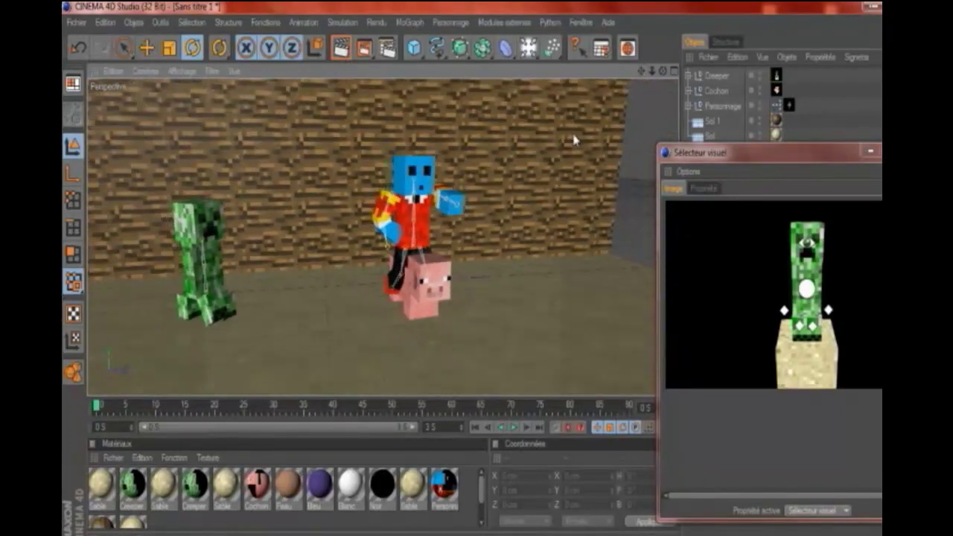
{"action": "left_click_drag", "start_coordinate": [638, 73], "coordinate": [655, 85]}
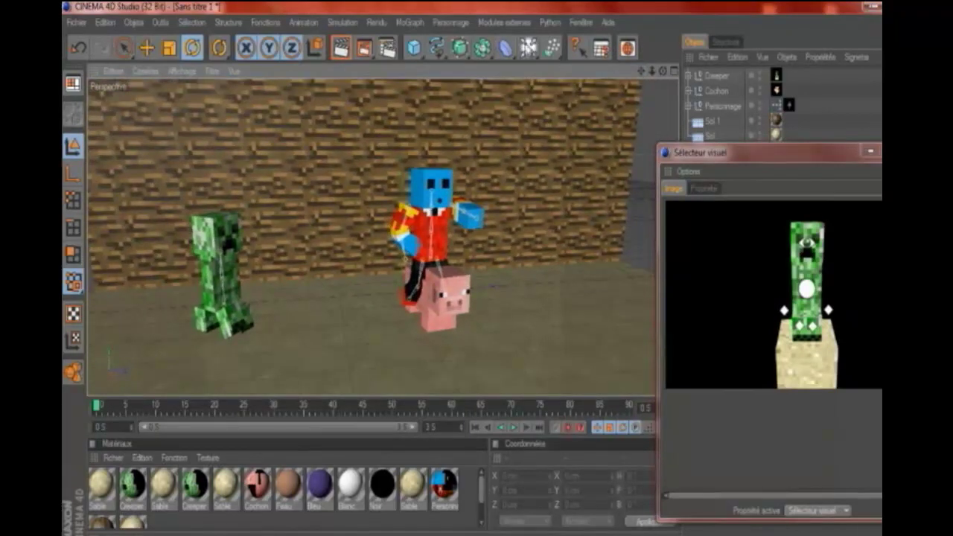
{"action": "left_click", "coordinate": [414, 47]}
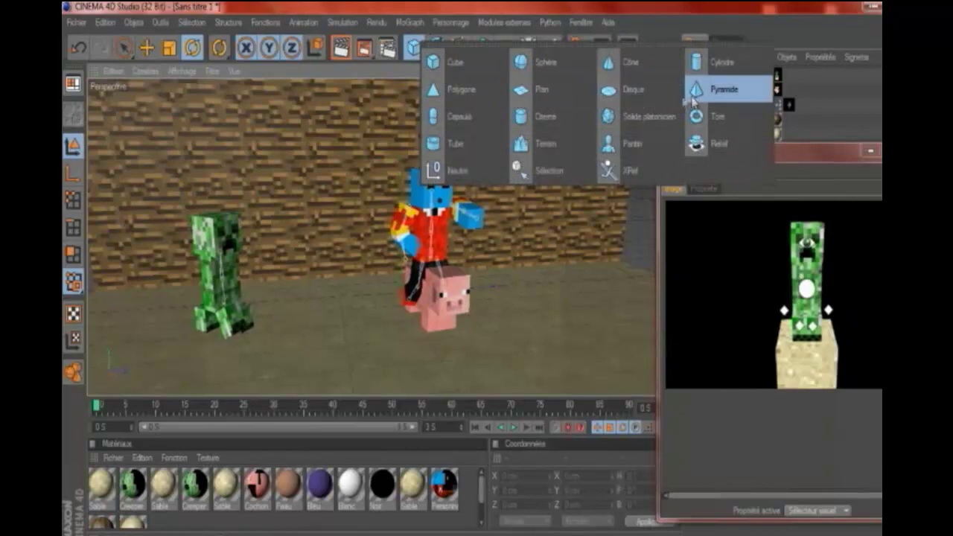
- Add a sphere, undo it, then add a new Polygone primitive instead
{"action": "left_click", "coordinate": [546, 63]}
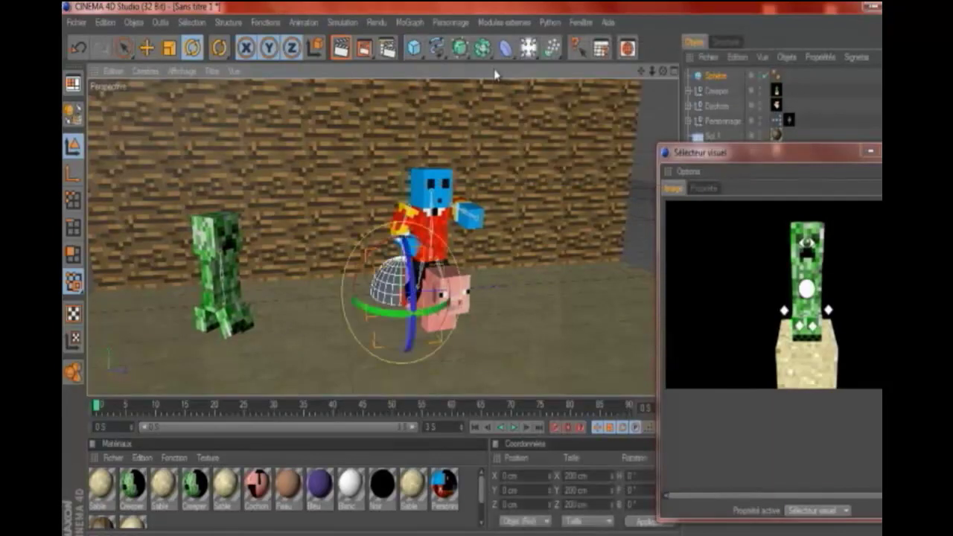
{"action": "key", "text": "ctrl+z"}
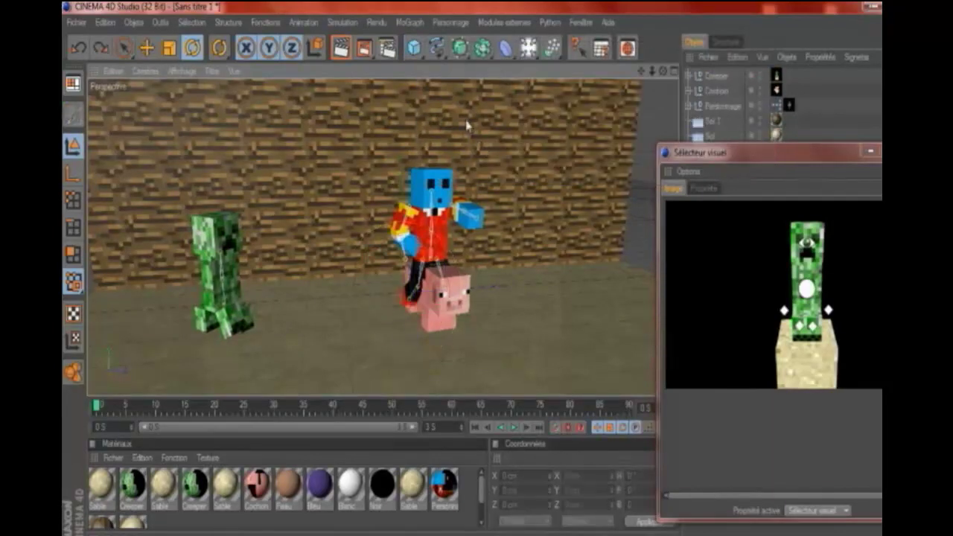
{"action": "left_click", "coordinate": [429, 56]}
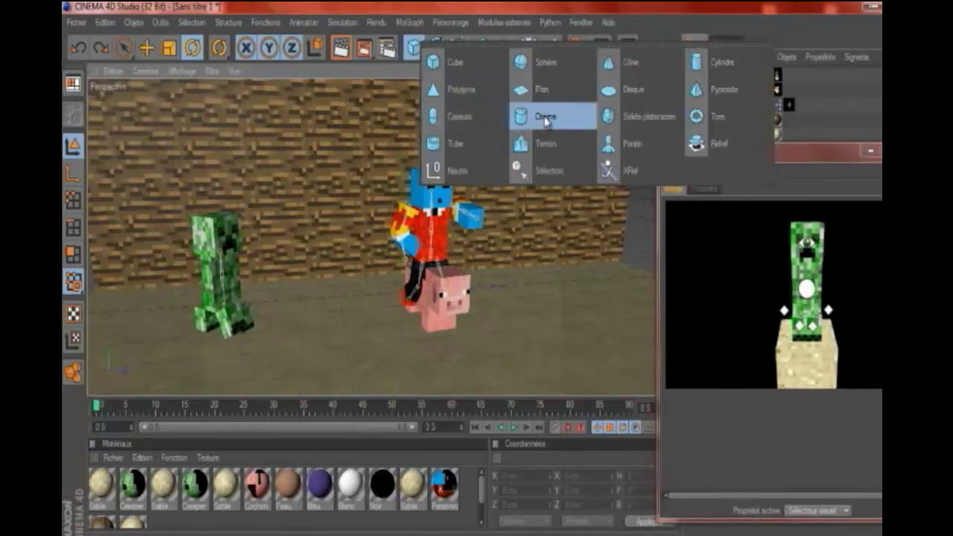
{"action": "left_click", "coordinate": [480, 95]}
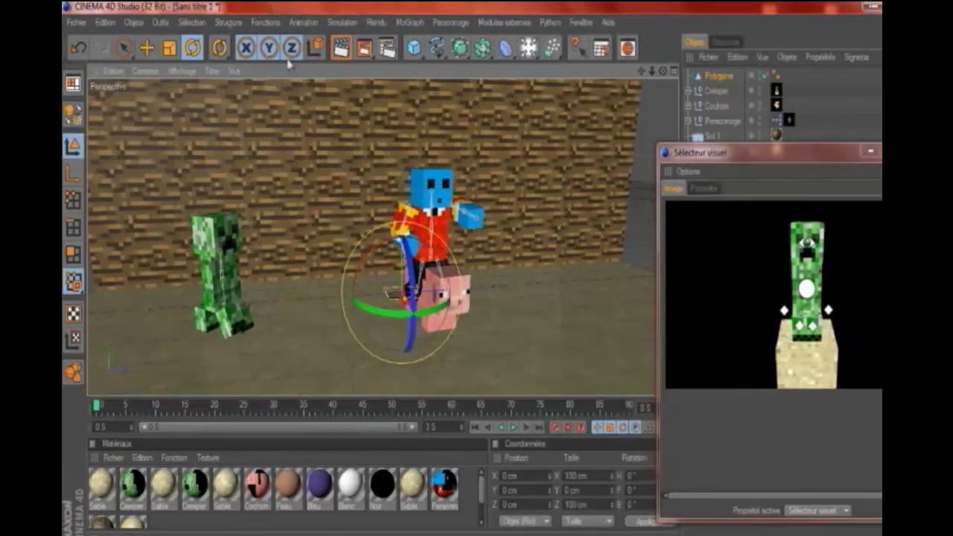
- Move the Polygone up and to the right, then delete it from the scene
{"action": "left_click", "coordinate": [146, 47]}
{"action": "mouse_move", "coordinate": [400, 218]}
{"action": "left_mouse_down"}
{"action": "mouse_move", "coordinate": [500, 281]}
{"action": "mouse_move", "coordinate": [484, 278]}
{"action": "left_mouse_up"}
{"action": "key", "text": "ctrl+z"}
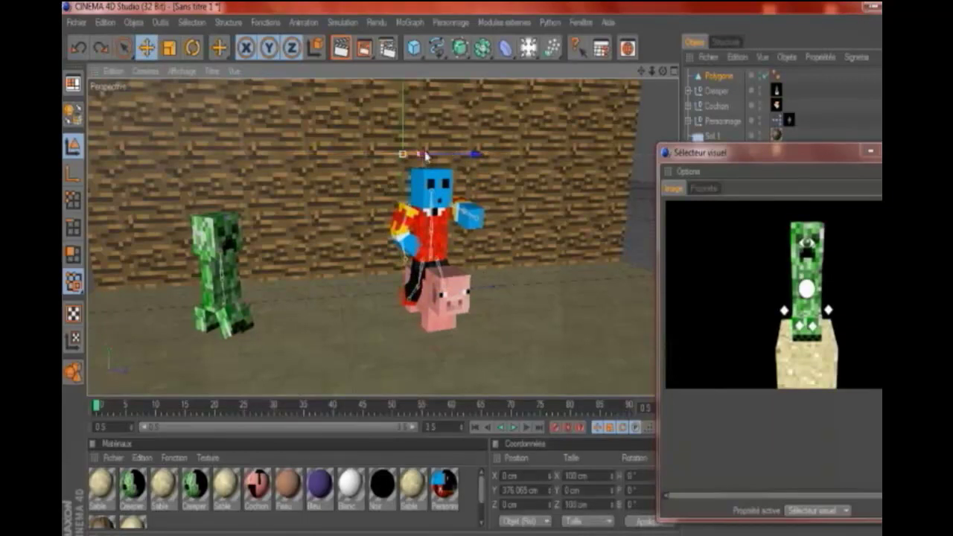
{"action": "left_click_drag", "start_coordinate": [427, 158], "coordinate": [506, 283]}
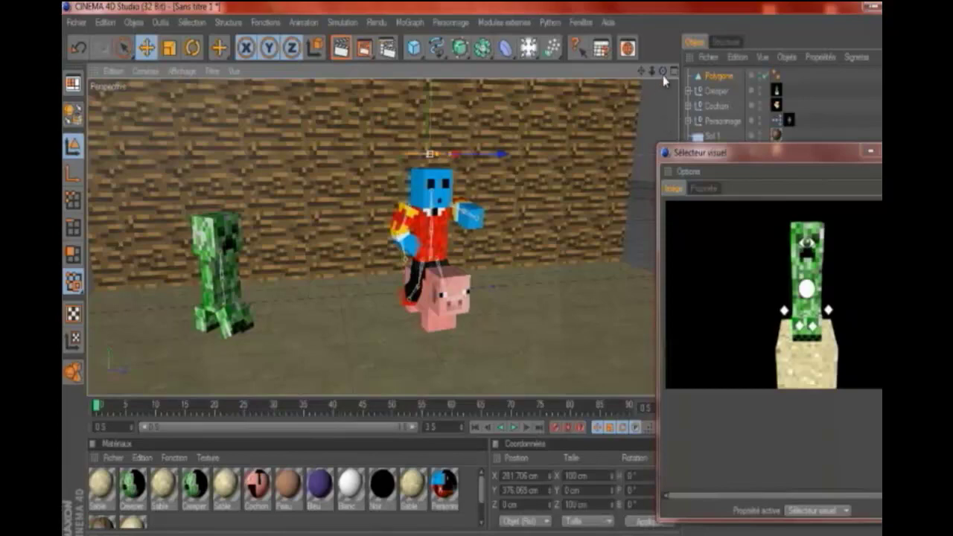
{"action": "mouse_move", "coordinate": [663, 77]}
{"action": "left_mouse_down"}
{"action": "mouse_move", "coordinate": [484, 240]}
{"action": "mouse_move", "coordinate": [504, 283]}
{"action": "mouse_move", "coordinate": [554, 208]}
{"action": "left_mouse_up"}
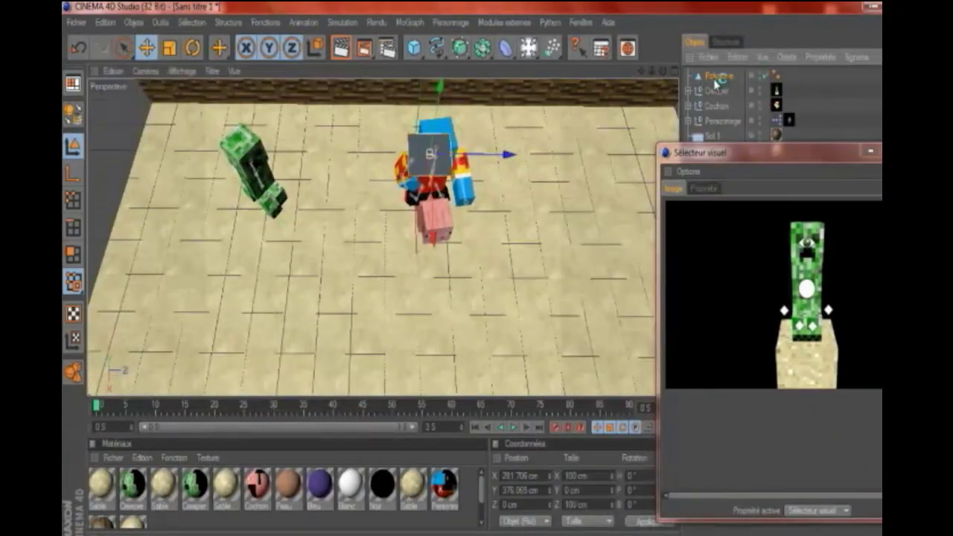
{"action": "key", "text": "Delete"}
{"action": "left_click", "coordinate": [410, 51]}
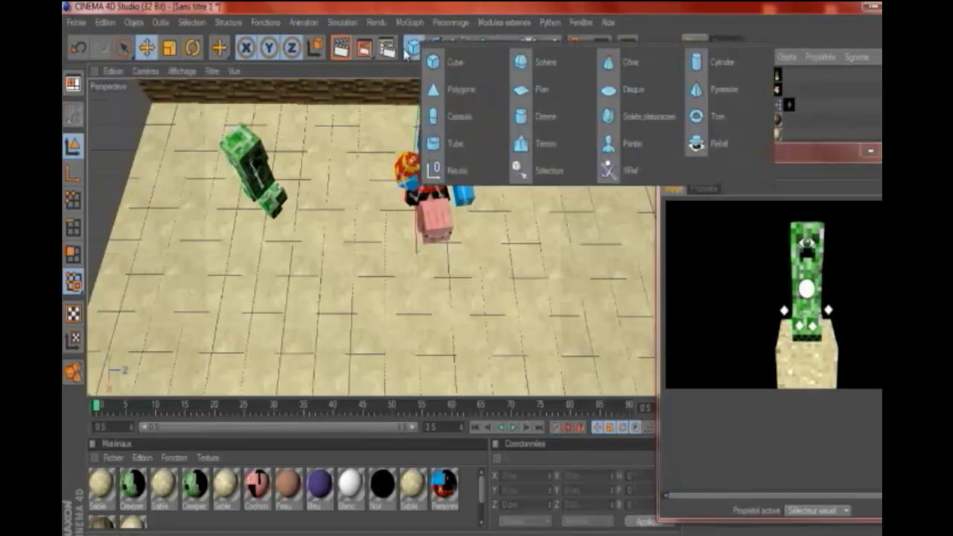
- Add a Pyramide, flip it about -178° P and scale it to 152 cm
{"action": "left_click", "coordinate": [696, 91]}
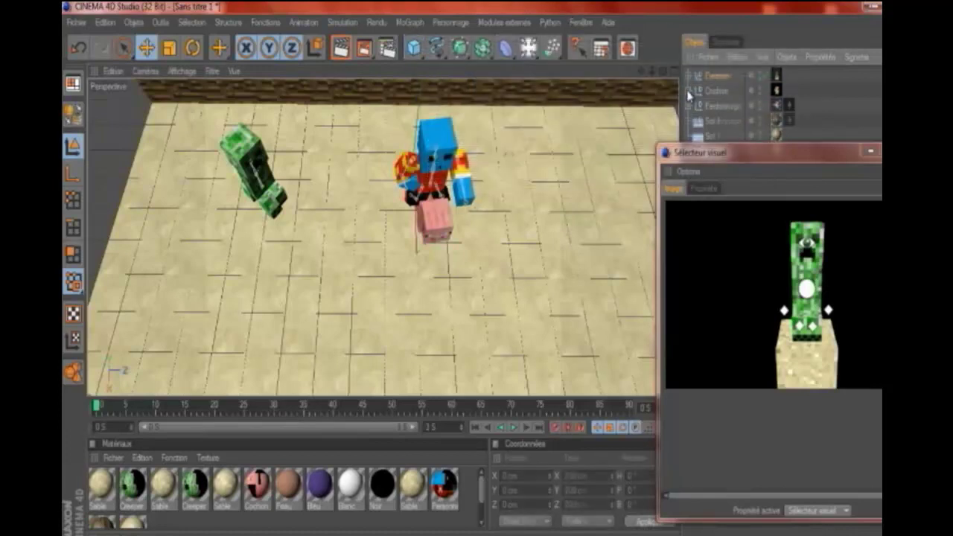
{"action": "scroll", "coordinate": [626, 140], "scroll_direction": "down", "scroll_amount": 3}
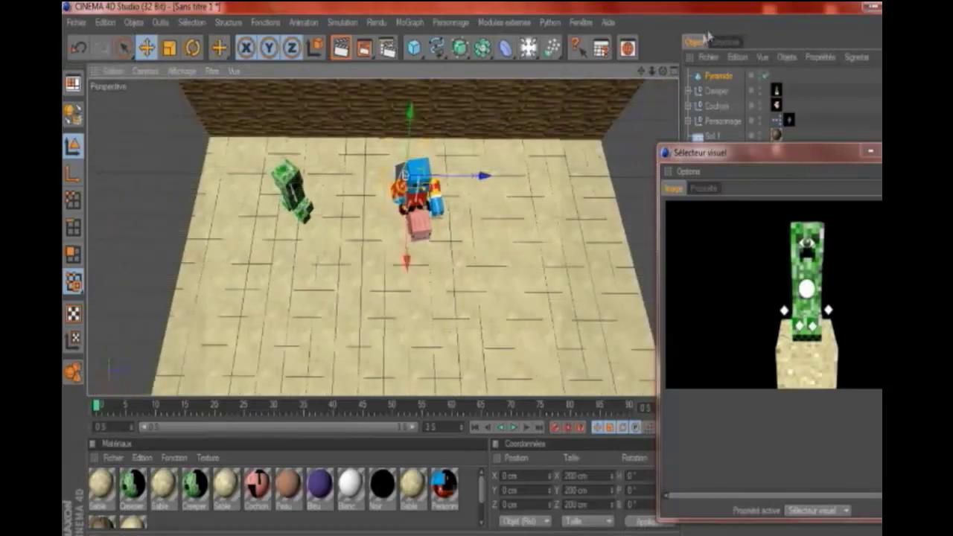
{"action": "left_click_drag", "start_coordinate": [663, 76], "coordinate": [661, 74]}
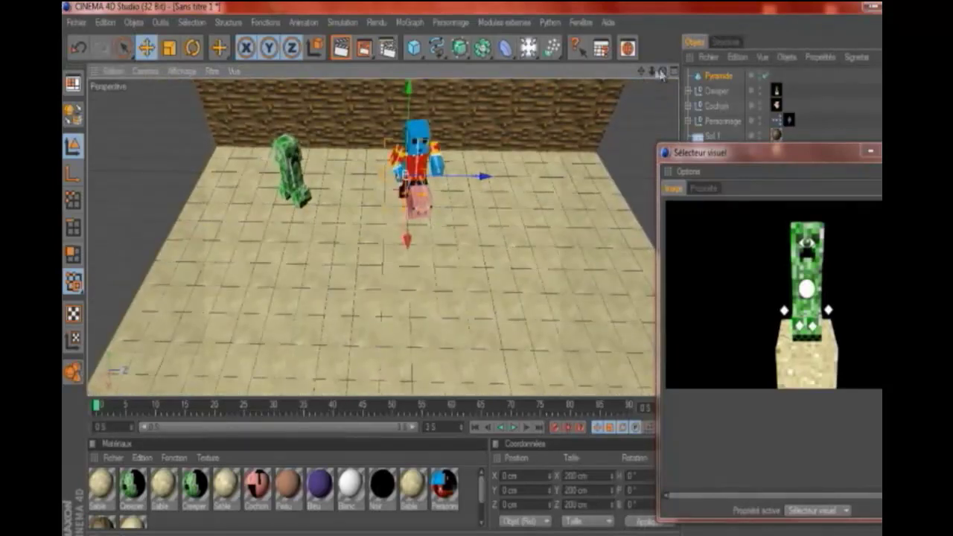
{"action": "mouse_move", "coordinate": [497, 282]}
{"action": "left_mouse_down", "text": "alt"}
{"action": "mouse_move", "coordinate": [427, 153]}
{"action": "mouse_move", "coordinate": [438, 101]}
{"action": "left_mouse_up", "text": "alt"}
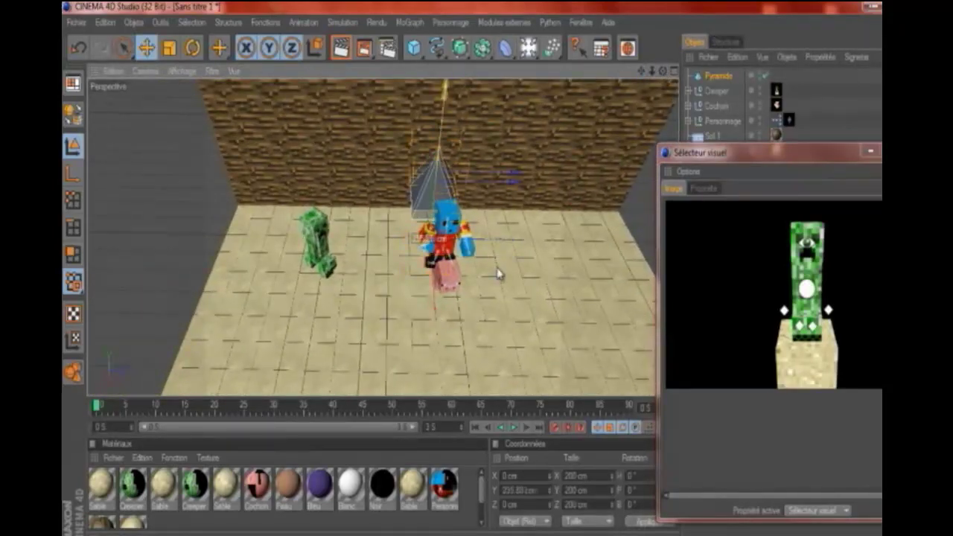
{"action": "left_click", "coordinate": [194, 49]}
{"action": "mouse_move", "coordinate": [477, 149]}
{"action": "left_mouse_down"}
{"action": "mouse_move", "coordinate": [496, 189]}
{"action": "mouse_move", "coordinate": [410, 222]}
{"action": "left_mouse_up"}
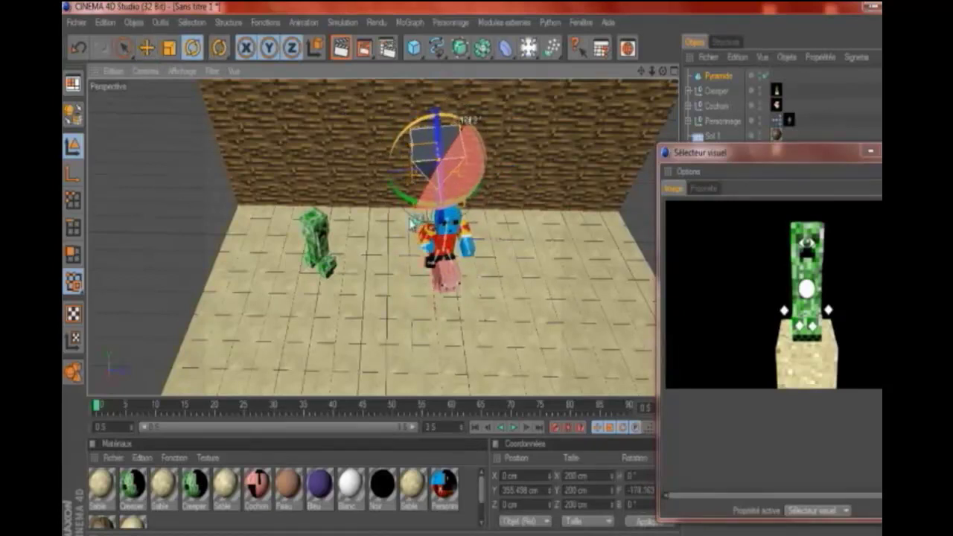
{"action": "key", "text": "t"}
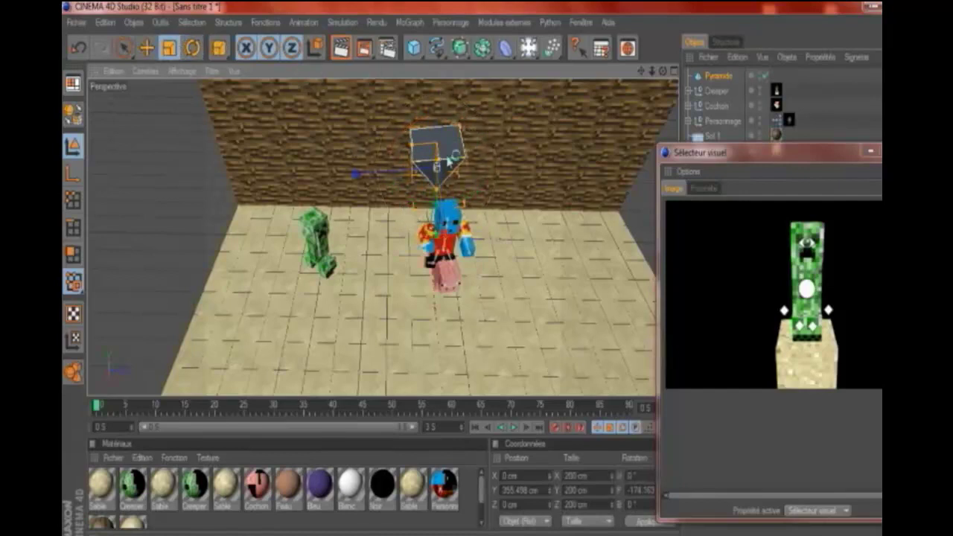
{"action": "mouse_move", "coordinate": [453, 156]}
{"action": "left_mouse_down"}
{"action": "mouse_move", "coordinate": [510, 276]}
{"action": "mouse_move", "coordinate": [462, 277]}
{"action": "mouse_move", "coordinate": [488, 277]}
{"action": "mouse_move", "coordinate": [477, 277]}
{"action": "left_mouse_up"}
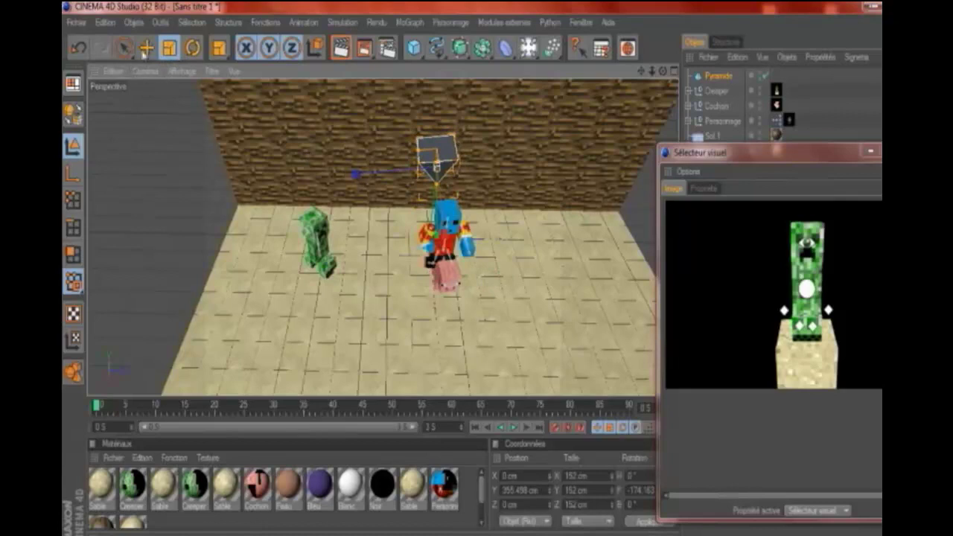
{"action": "left_click", "coordinate": [192, 48]}
{"action": "left_click_drag", "start_coordinate": [441, 126], "coordinate": [460, 123]}
- Close the Sélecteur visuel and move the inverted pyramid above the rider, about 356 cm high
{"action": "mouse_move", "coordinate": [664, 71]}
{"action": "left_mouse_down"}
{"action": "mouse_move", "coordinate": [635, 80]}
{"action": "mouse_move", "coordinate": [722, 76]}
{"action": "left_mouse_up"}
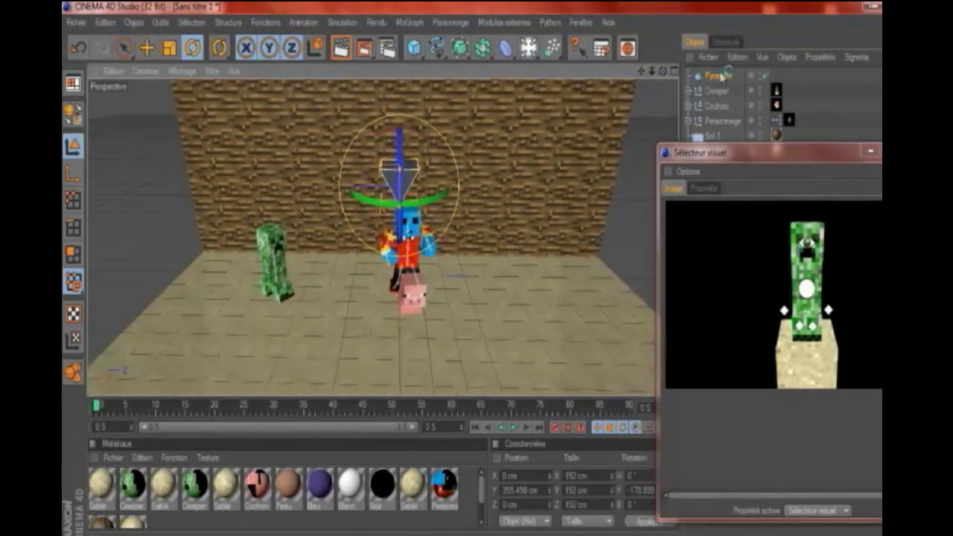
{"action": "left_click", "coordinate": [870, 151]}
{"action": "mouse_move", "coordinate": [640, 71]}
{"action": "left_mouse_down"}
{"action": "mouse_move", "coordinate": [606, 87]}
{"action": "mouse_move", "coordinate": [500, 219]}
{"action": "mouse_move", "coordinate": [499, 279]}
{"action": "left_mouse_up"}
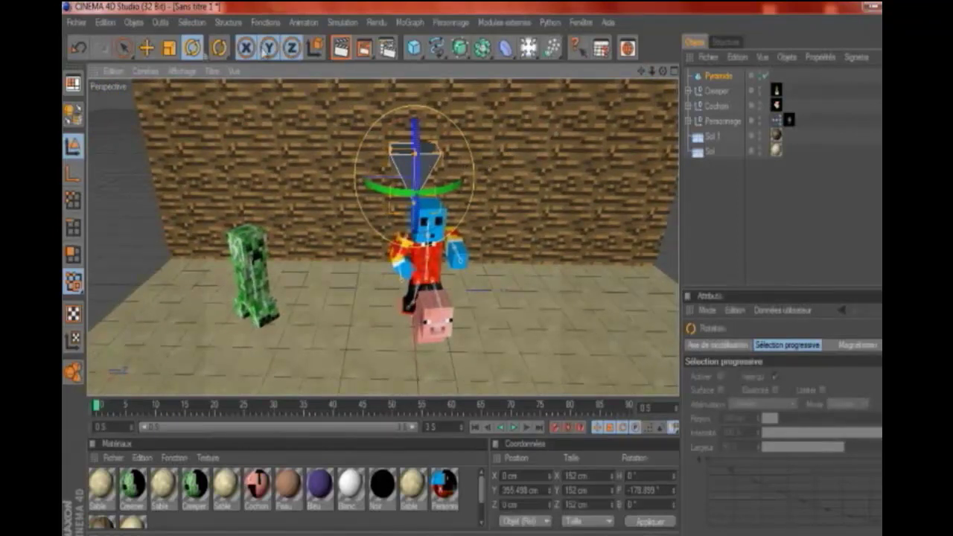
{"action": "left_click", "coordinate": [149, 50]}
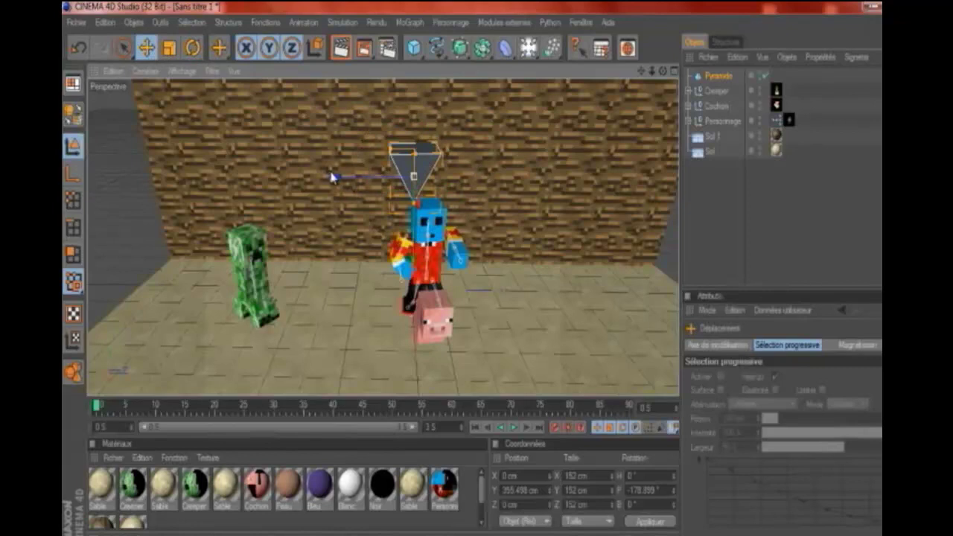
{"action": "mouse_move", "coordinate": [332, 177]}
{"action": "left_mouse_down"}
{"action": "mouse_move", "coordinate": [523, 208]}
{"action": "mouse_move", "coordinate": [499, 280]}
{"action": "left_mouse_up"}
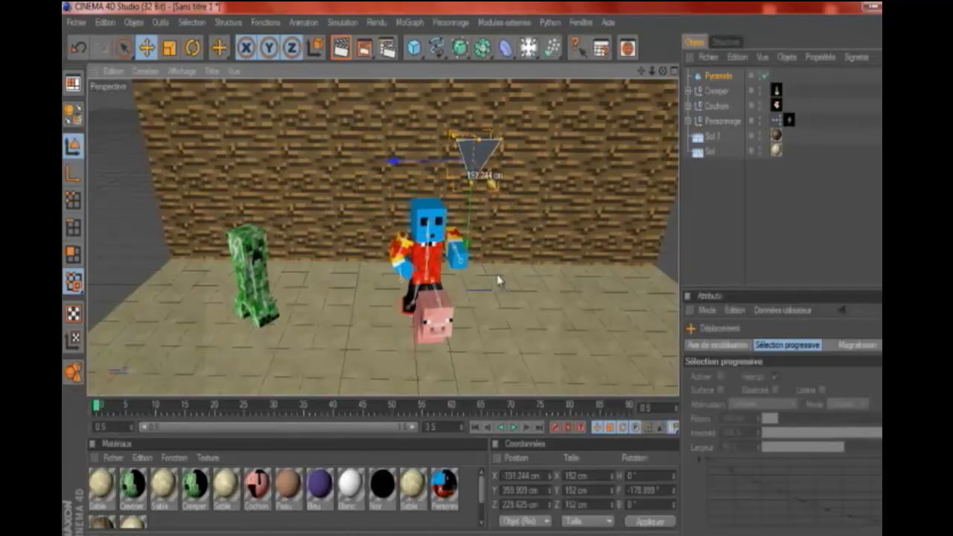
{"action": "left_click", "coordinate": [731, 208]}
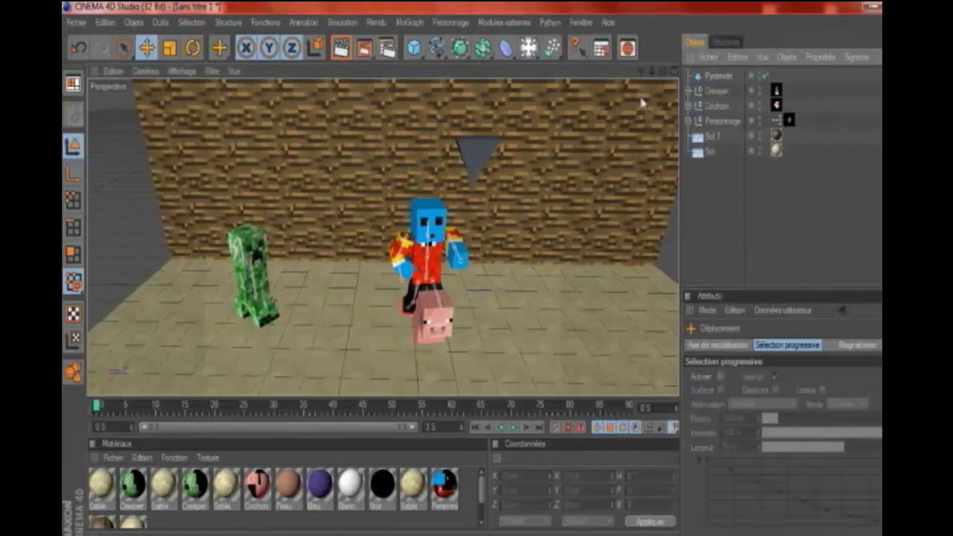
{"action": "left_click_drag", "start_coordinate": [640, 70], "coordinate": [645, 72]}
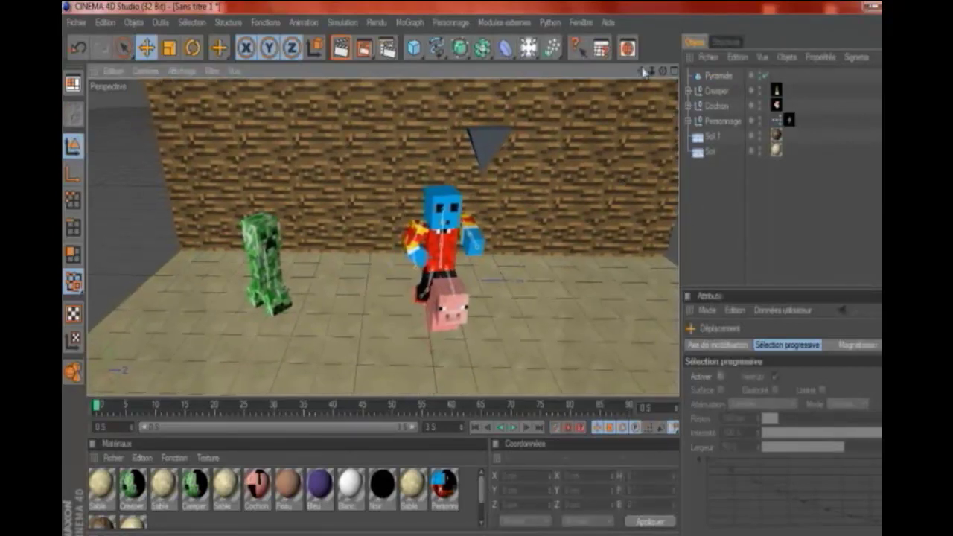
{"action": "left_click", "coordinate": [718, 76]}
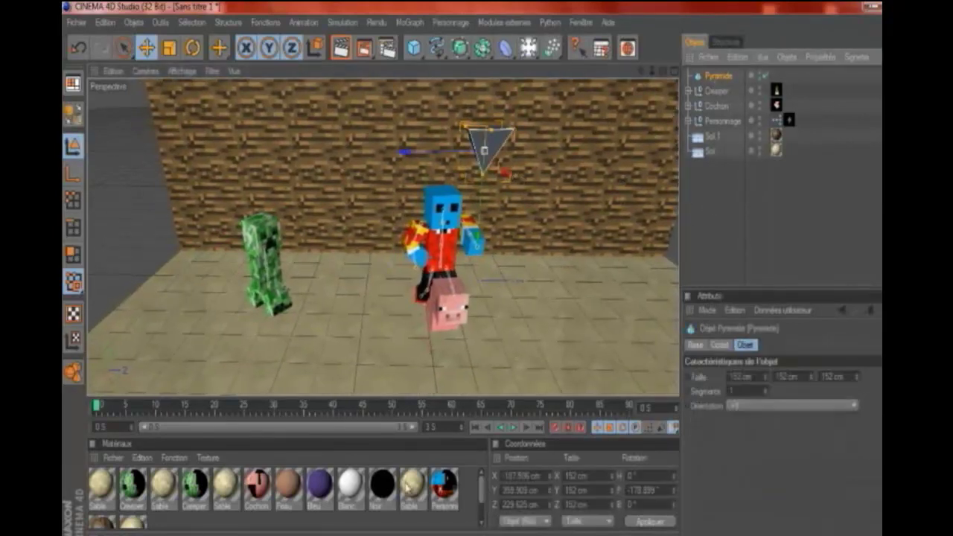
- Create a new material, Mat 2, with a light-blue base colour
{"action": "double_click", "coordinate": [259, 529]}
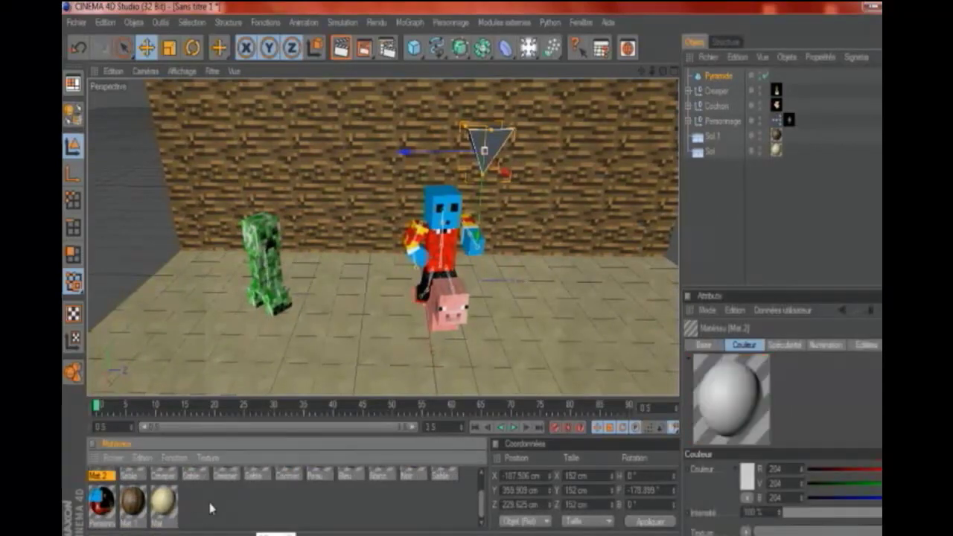
{"action": "double_click", "coordinate": [104, 486]}
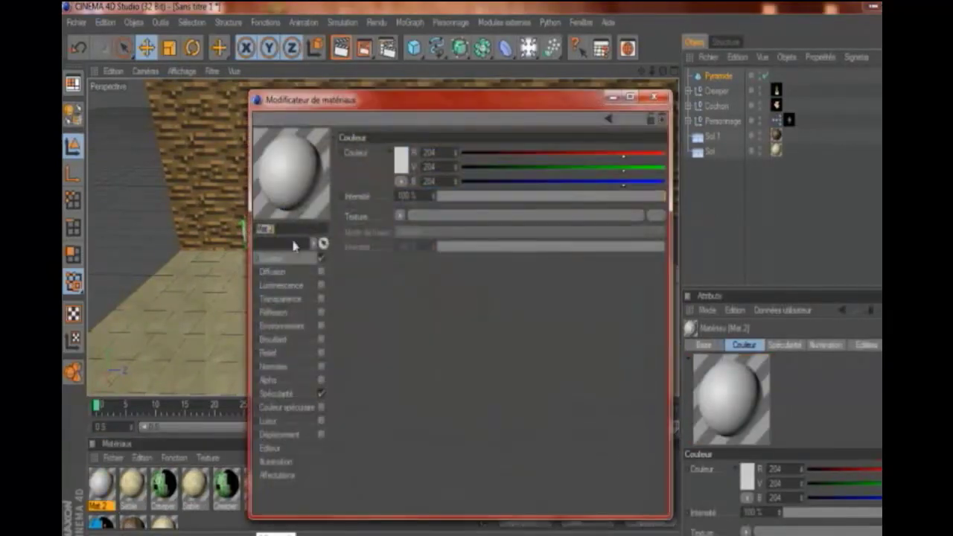
{"action": "left_click", "coordinate": [401, 159]}
{"action": "left_click_drag", "start_coordinate": [387, 96], "coordinate": [441, 97]}
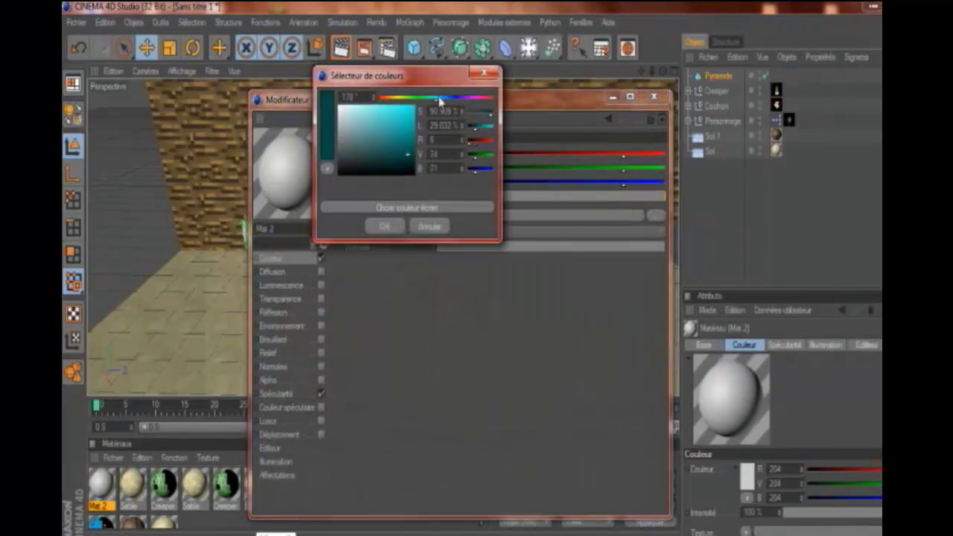
{"action": "left_click", "coordinate": [385, 226]}
{"action": "left_click", "coordinate": [281, 285]}
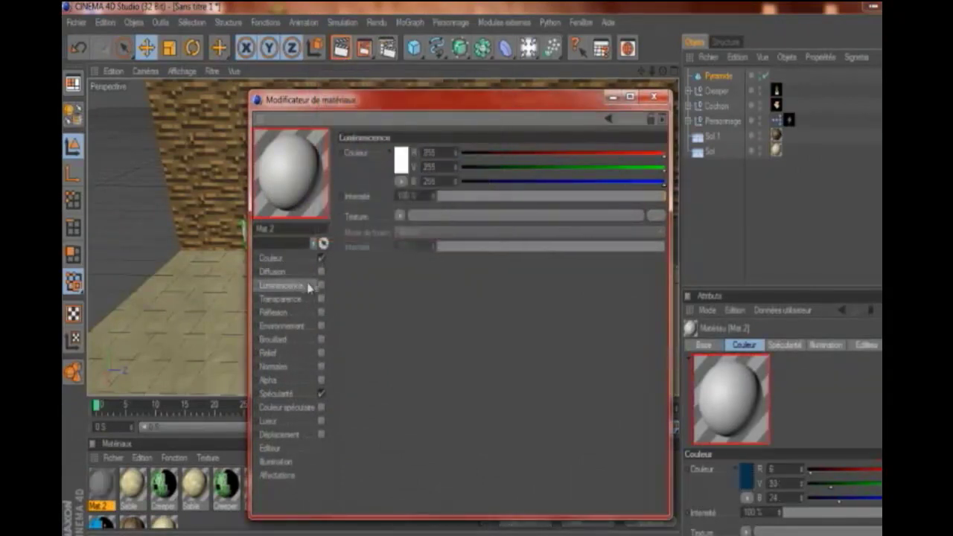
{"action": "left_click", "coordinate": [279, 258]}
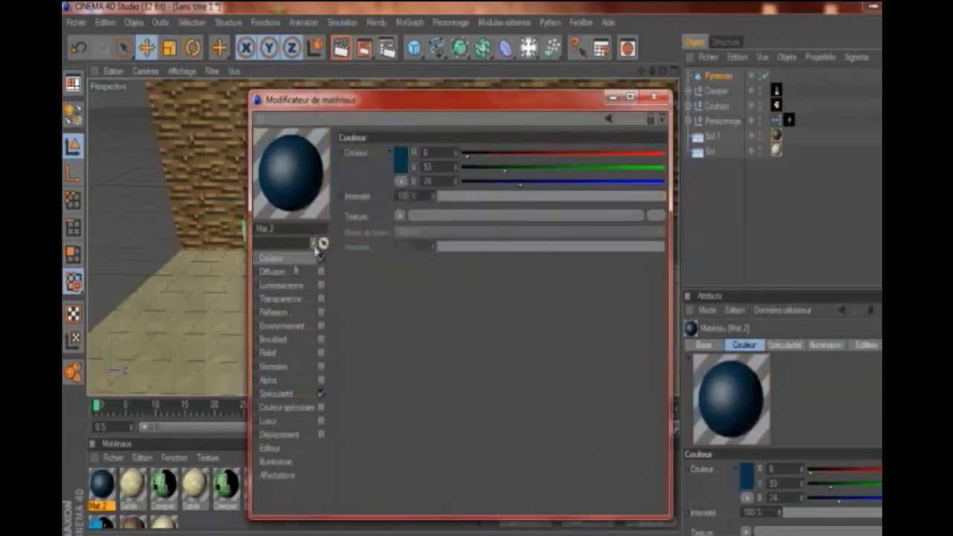
{"action": "left_click", "coordinate": [407, 162]}
{"action": "left_click_drag", "start_coordinate": [399, 152], "coordinate": [386, 117]}
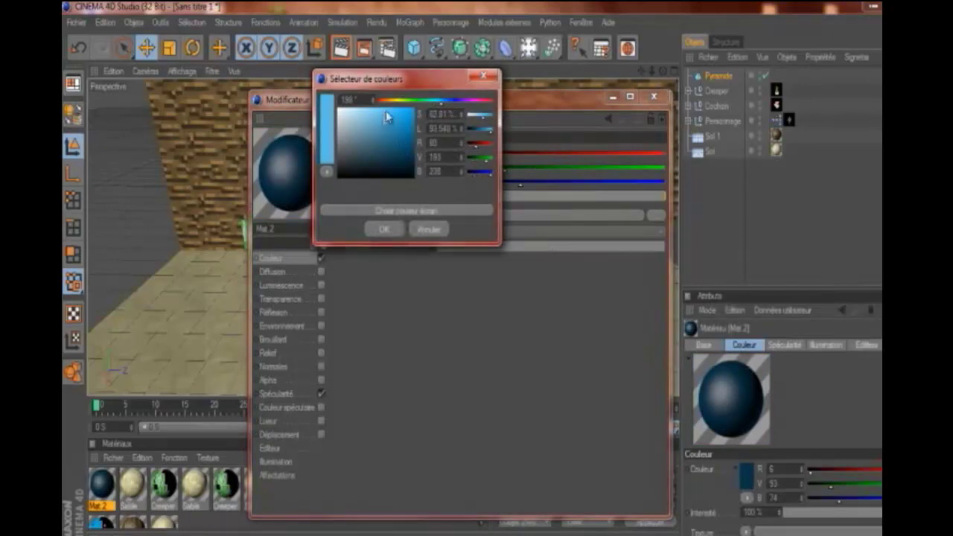
{"action": "left_click", "coordinate": [381, 229]}
- Turn on Mat 2's luminescence with a light-blue glow colour
{"action": "left_click", "coordinate": [282, 285]}
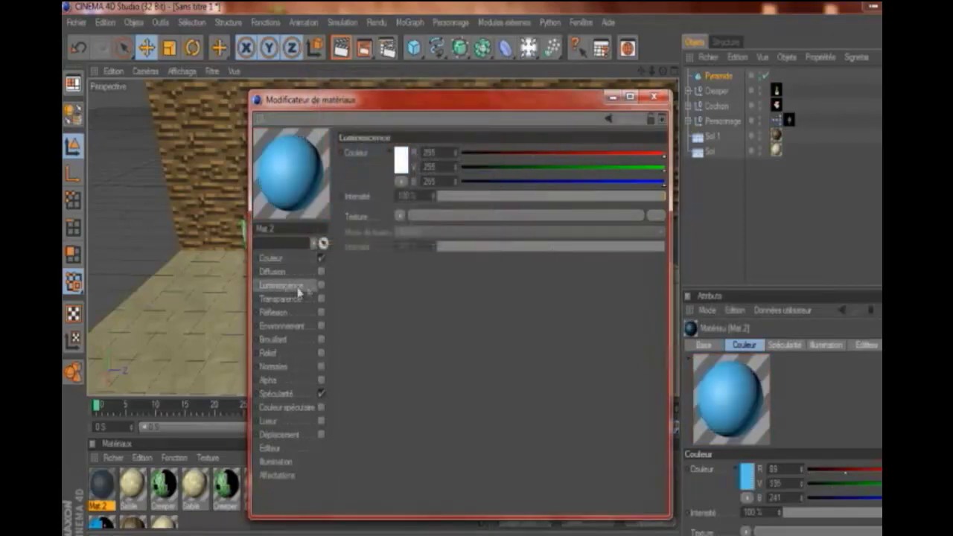
{"action": "left_click", "coordinate": [321, 286]}
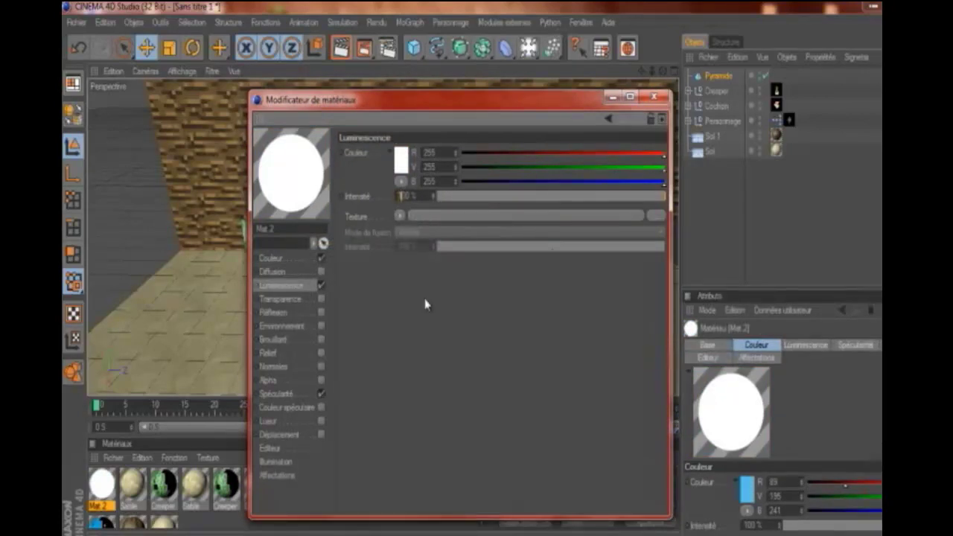
{"action": "type", "text": "300"}
{"action": "left_click", "coordinate": [401, 159]}
{"action": "left_click_drag", "start_coordinate": [413, 97], "coordinate": [435, 99]}
{"action": "left_click", "coordinate": [328, 104]}
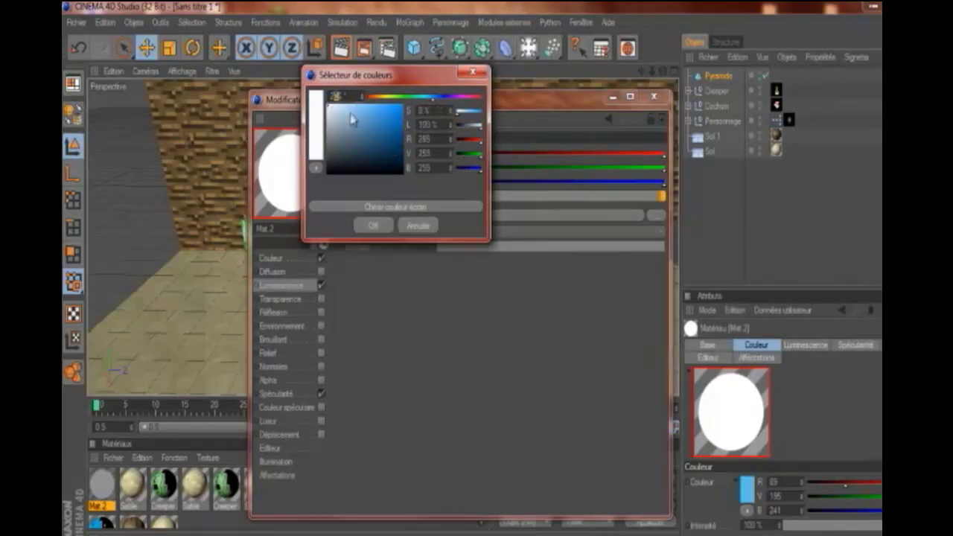
{"action": "left_click", "coordinate": [371, 111]}
{"action": "left_click", "coordinate": [367, 226]}
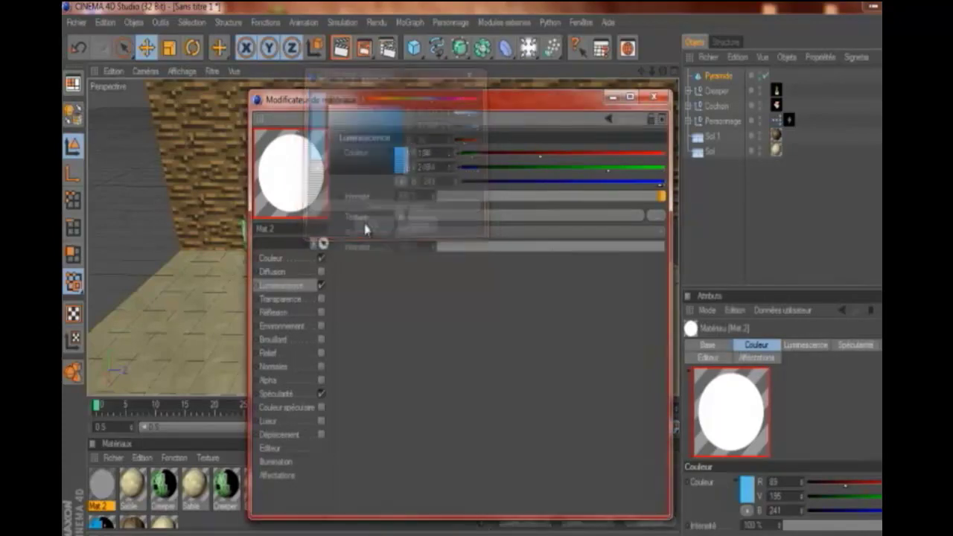
- Brighten Mat 2's glow colour to blue RGB 4/146/255
{"action": "left_click", "coordinate": [297, 257]}
{"action": "left_click", "coordinate": [298, 285]}
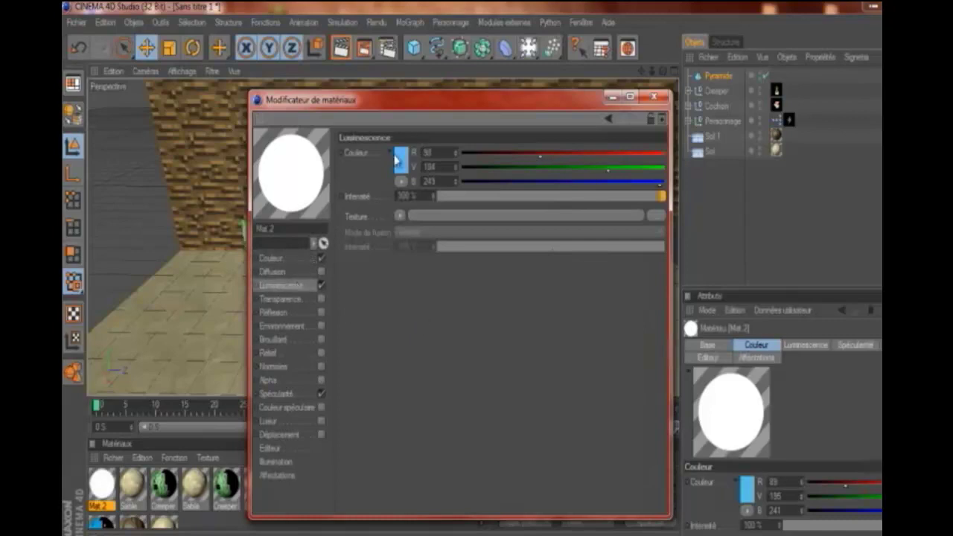
{"action": "left_click", "coordinate": [395, 158]}
{"action": "left_click", "coordinate": [401, 109]}
{"action": "left_click", "coordinate": [371, 224]}
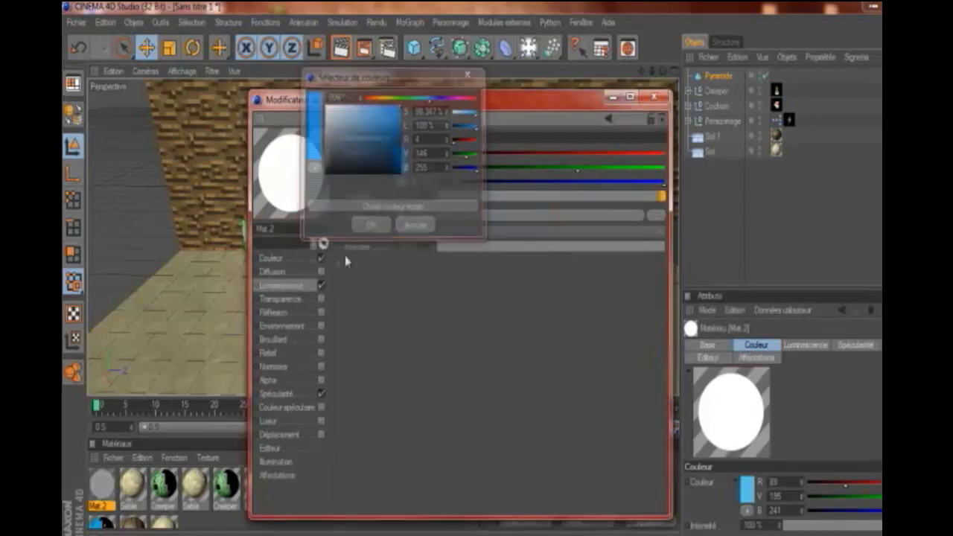
{"action": "left_click", "coordinate": [298, 258]}
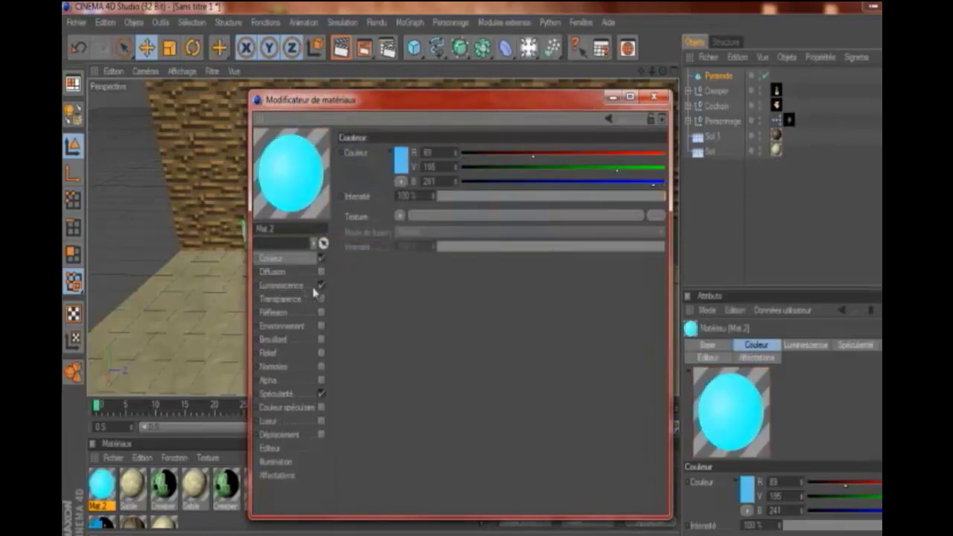
{"action": "left_click", "coordinate": [306, 286]}
- Apply Mat 2 to the Pyramide so it turns cyan
{"action": "left_click", "coordinate": [654, 97]}
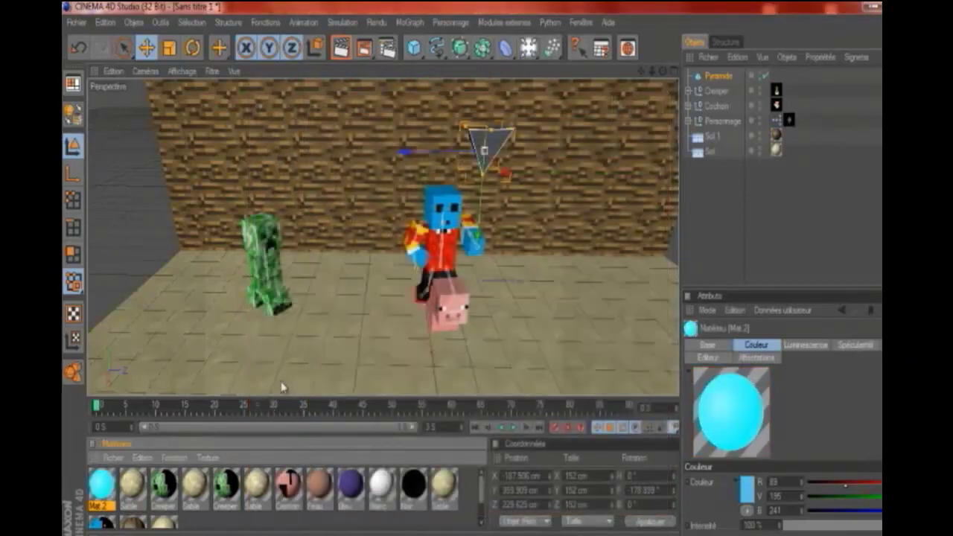
{"action": "left_click_drag", "start_coordinate": [491, 145], "coordinate": [490, 148]}
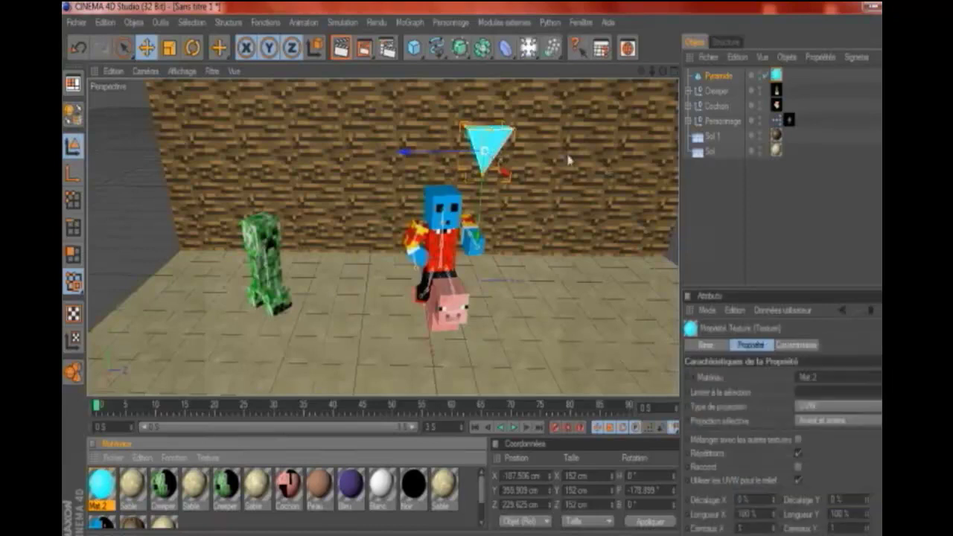
{"action": "left_click", "coordinate": [694, 202]}
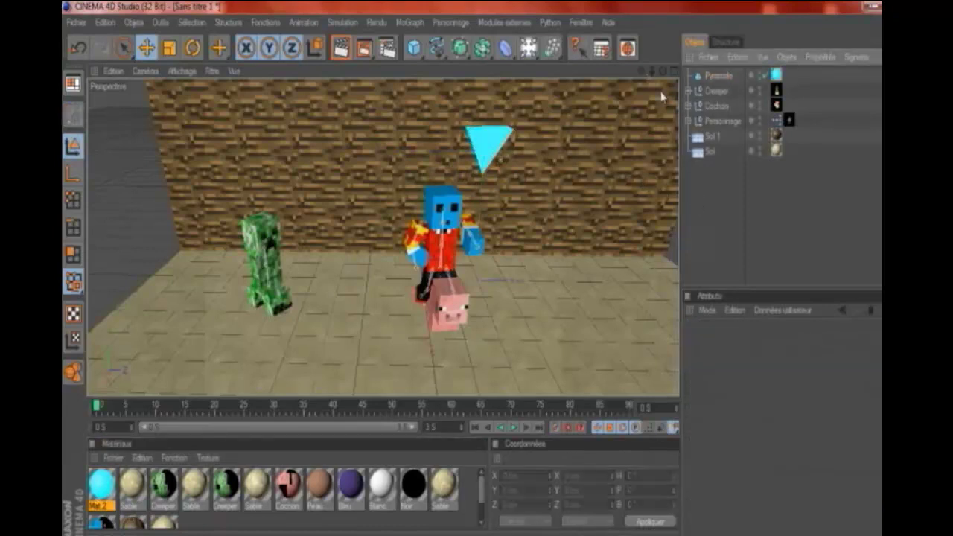
{"action": "left_click", "coordinate": [387, 50]}
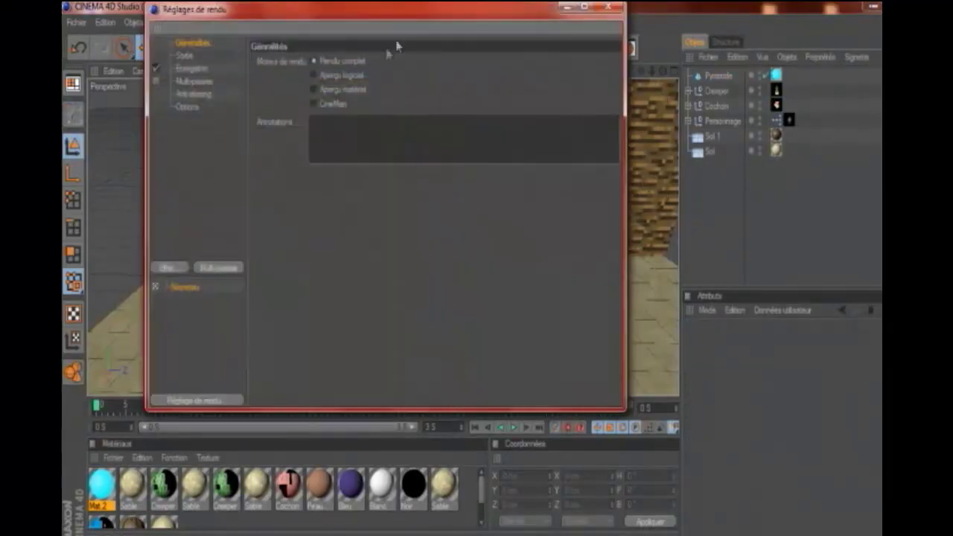
- Add the Global Illumination (Illumination globale) effect in Render Settings
{"action": "left_click", "coordinate": [185, 273]}
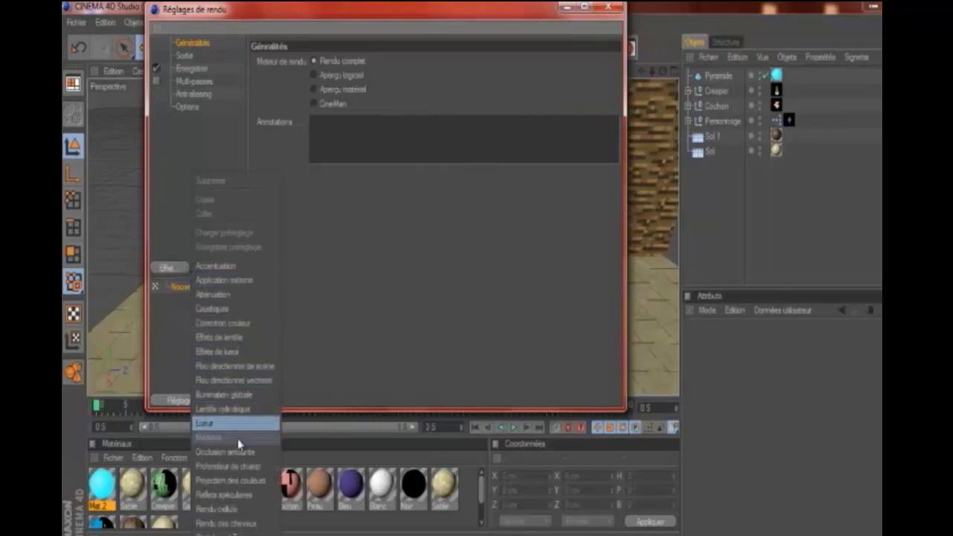
{"action": "left_click", "coordinate": [250, 393]}
{"action": "left_click", "coordinate": [608, 5]}
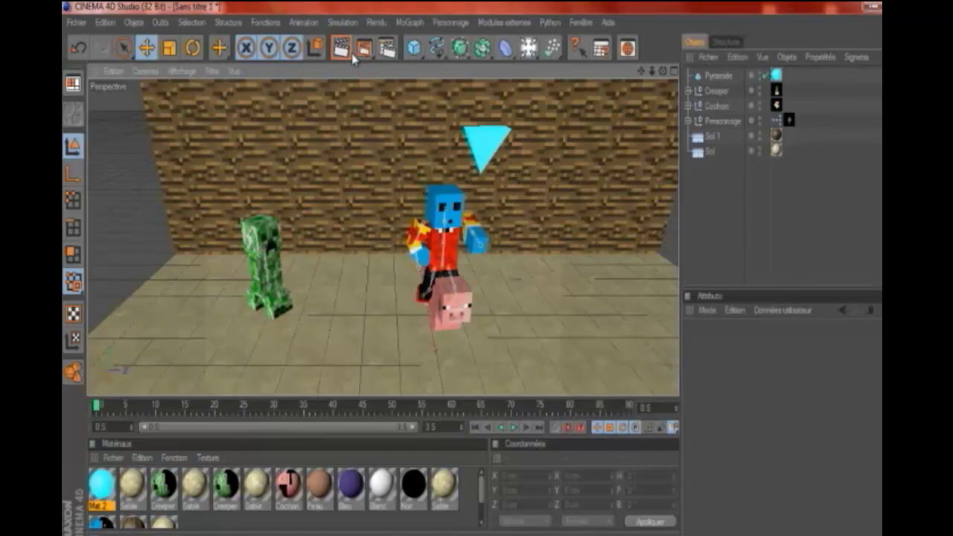
- Render the active viewport with global illumination to see the pyramid's blue glow
{"action": "left_click", "coordinate": [351, 57]}
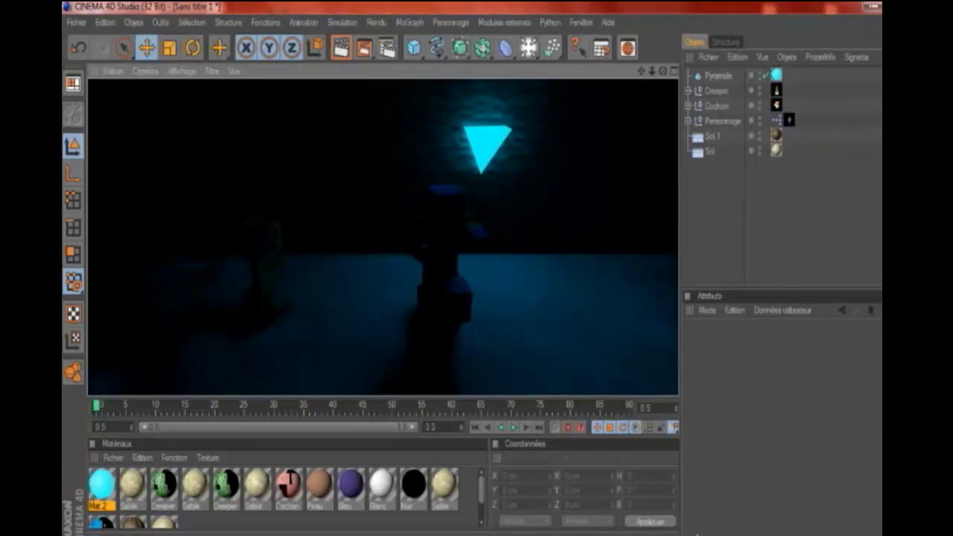
- Cancel the preview render to restore the textured editor view, nudging the view slightly
{"action": "left_click", "coordinate": [737, 445]}
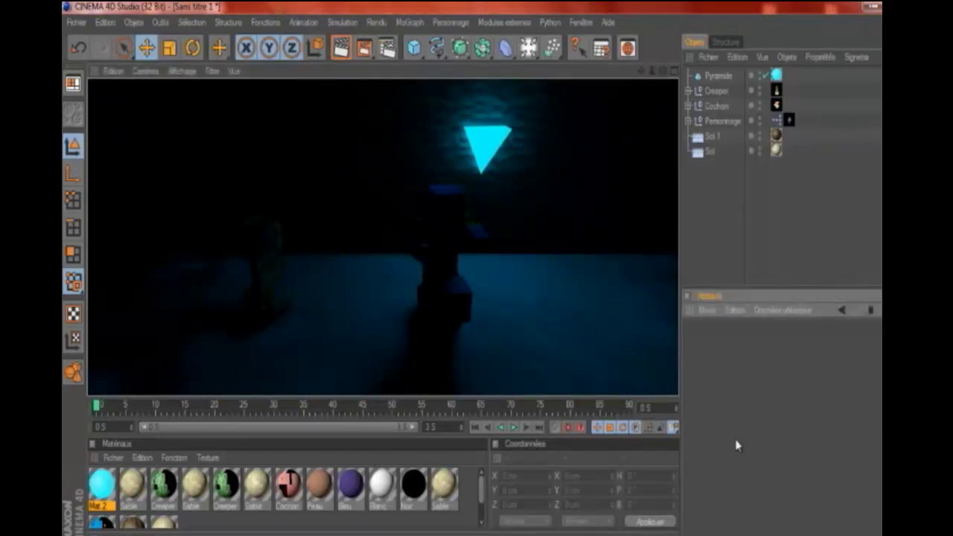
{"action": "left_click", "coordinate": [697, 221]}
{"action": "left_click_drag", "start_coordinate": [645, 69], "coordinate": [506, 277]}
- Add a Spot light, tilt it upward and lower it slightly
{"action": "left_click", "coordinate": [528, 48]}
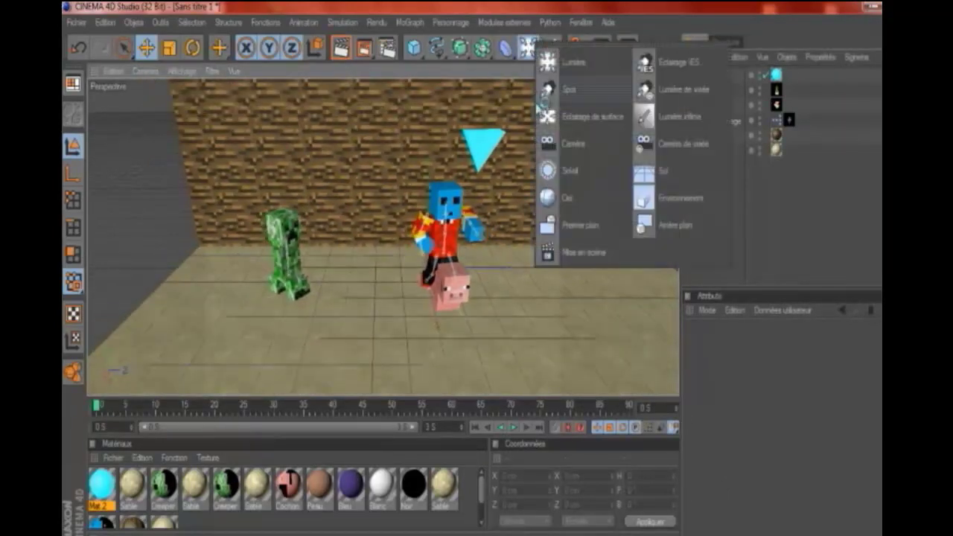
{"action": "left_click", "coordinate": [551, 90]}
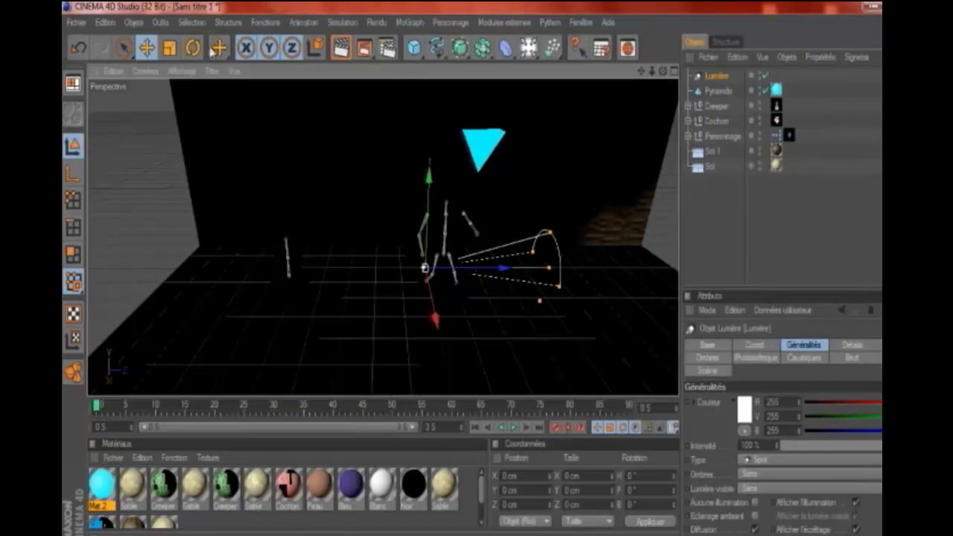
{"action": "left_click", "coordinate": [194, 48]}
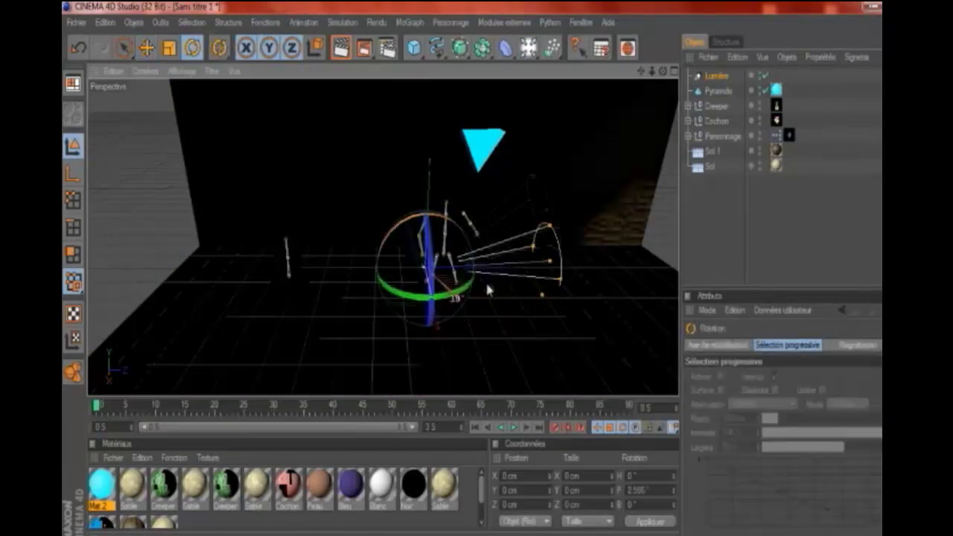
{"action": "mouse_move", "coordinate": [476, 283]}
{"action": "left_mouse_down"}
{"action": "mouse_move", "coordinate": [507, 234]}
{"action": "mouse_move", "coordinate": [509, 262]}
{"action": "left_mouse_up"}
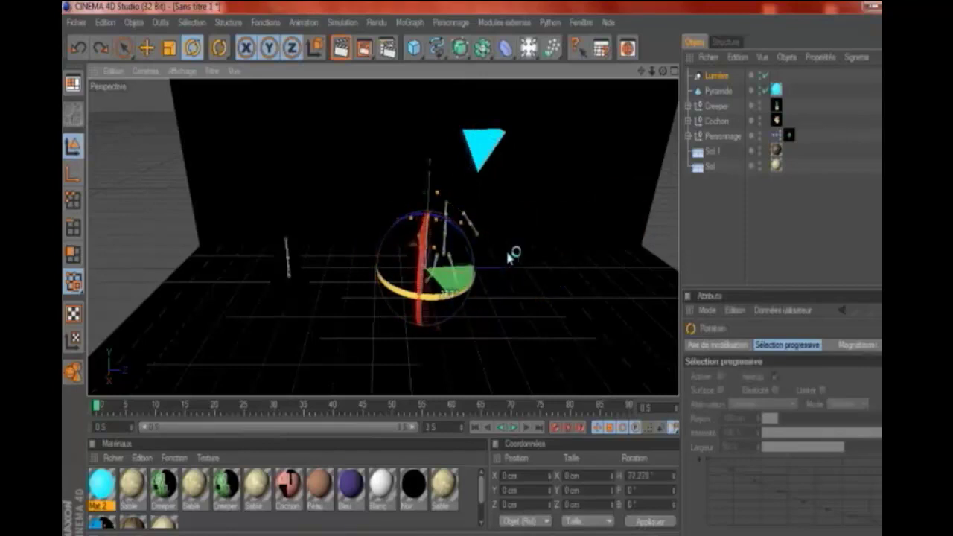
{"action": "left_click", "coordinate": [145, 48]}
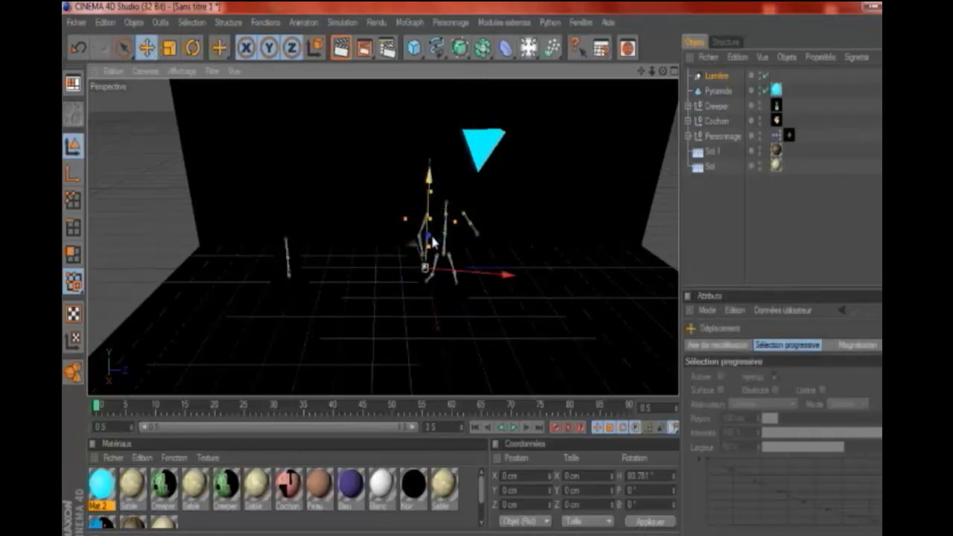
{"action": "left_click_drag", "start_coordinate": [432, 246], "coordinate": [501, 279]}
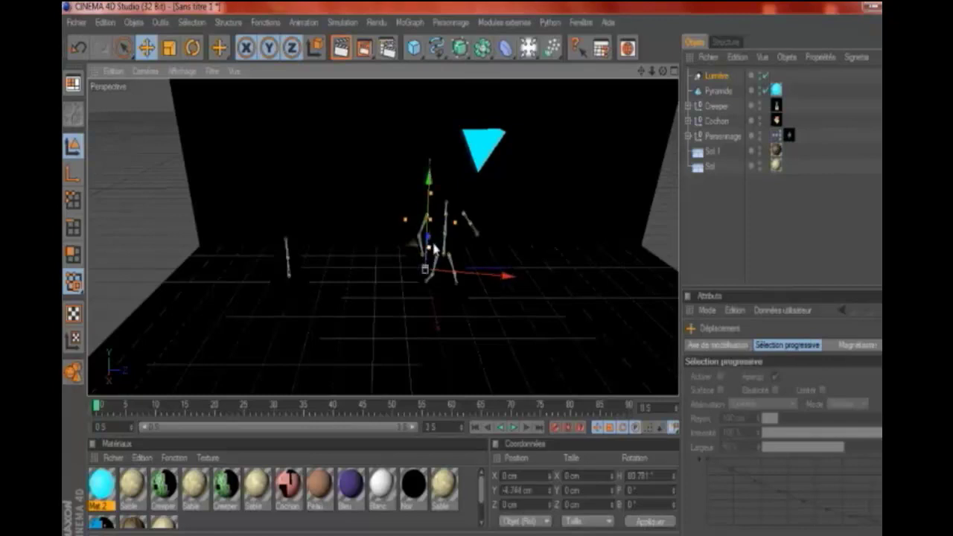
- Move the spotlight so it lights the pig and wall, then zoom out to the whole scene
{"action": "left_click_drag", "start_coordinate": [429, 242], "coordinate": [521, 148], "text": "alt"}
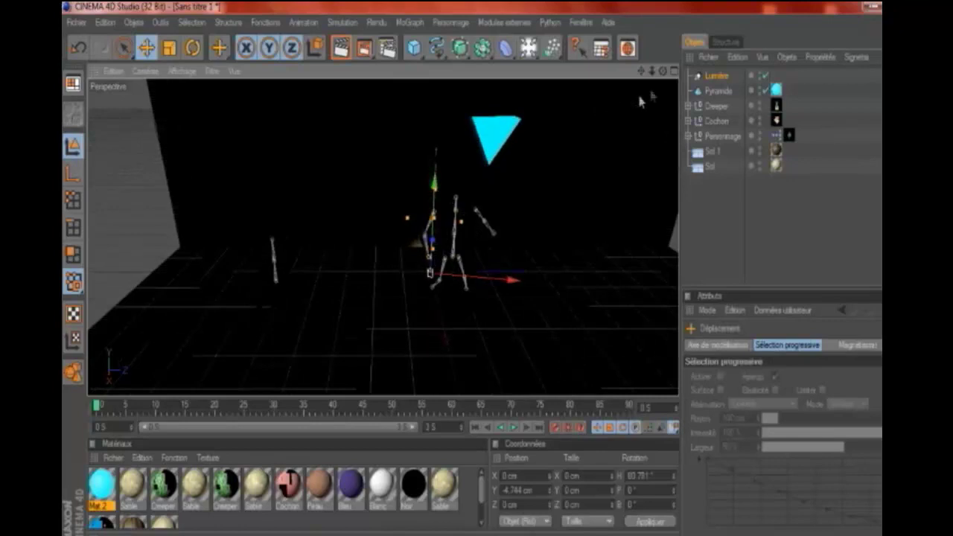
{"action": "left_click_drag", "start_coordinate": [661, 73], "coordinate": [662, 78]}
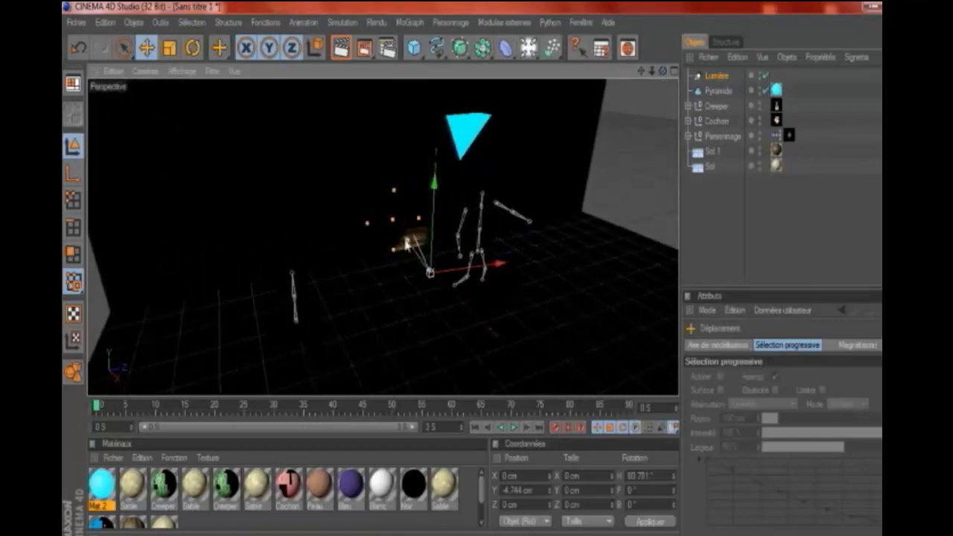
{"action": "left_click_drag", "start_coordinate": [430, 272], "coordinate": [506, 285]}
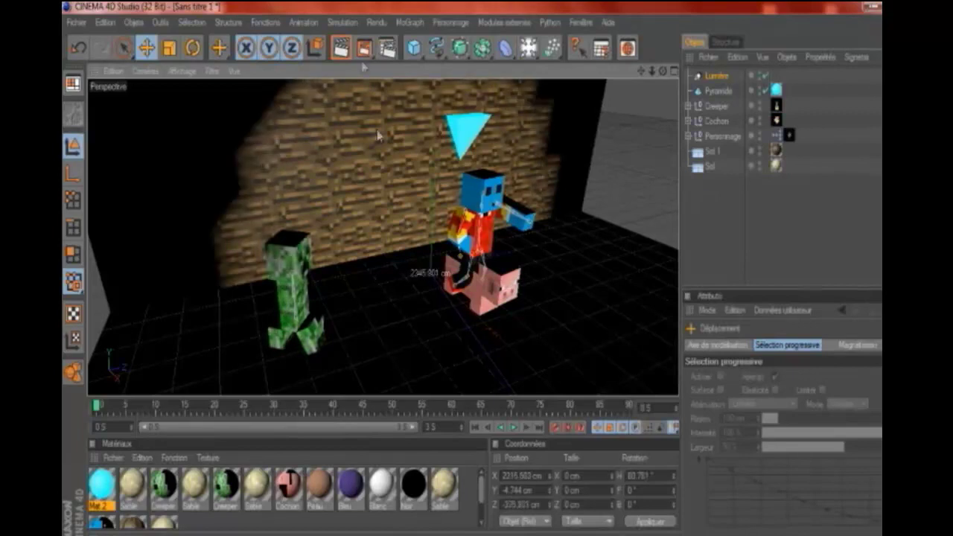
{"action": "mouse_move", "coordinate": [663, 71]}
{"action": "left_mouse_down"}
{"action": "mouse_move", "coordinate": [640, 70]}
{"action": "mouse_move", "coordinate": [674, 68]}
{"action": "mouse_move", "coordinate": [651, 74]}
{"action": "mouse_move", "coordinate": [663, 77]}
{"action": "left_mouse_up"}
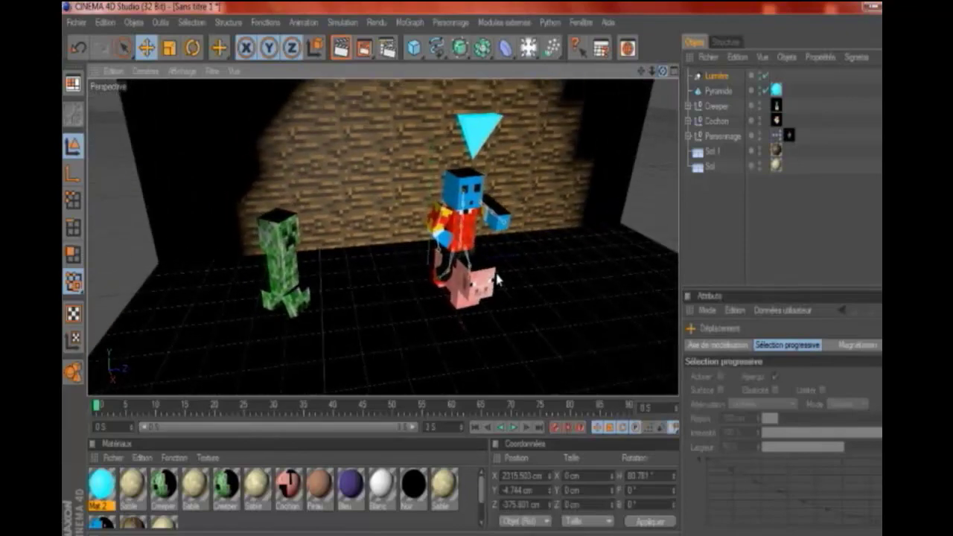
{"action": "left_click_drag", "start_coordinate": [664, 77], "coordinate": [649, 86]}
{"action": "mouse_move", "coordinate": [635, 125]}
{"action": "left_mouse_down"}
{"action": "mouse_move", "coordinate": [623, 198]}
{"action": "mouse_move", "coordinate": [564, 283]}
{"action": "mouse_move", "coordinate": [388, 381]}
{"action": "mouse_move", "coordinate": [494, 268]}
{"action": "left_mouse_up"}
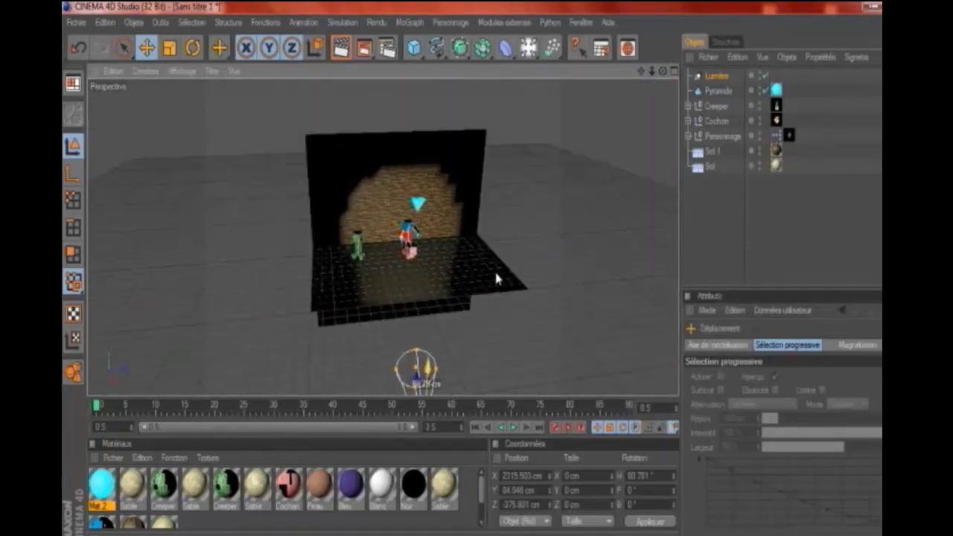
- Pitch the spotlight down onto the characters and render the viewport with Ctrl+R
{"action": "left_click", "coordinate": [192, 50]}
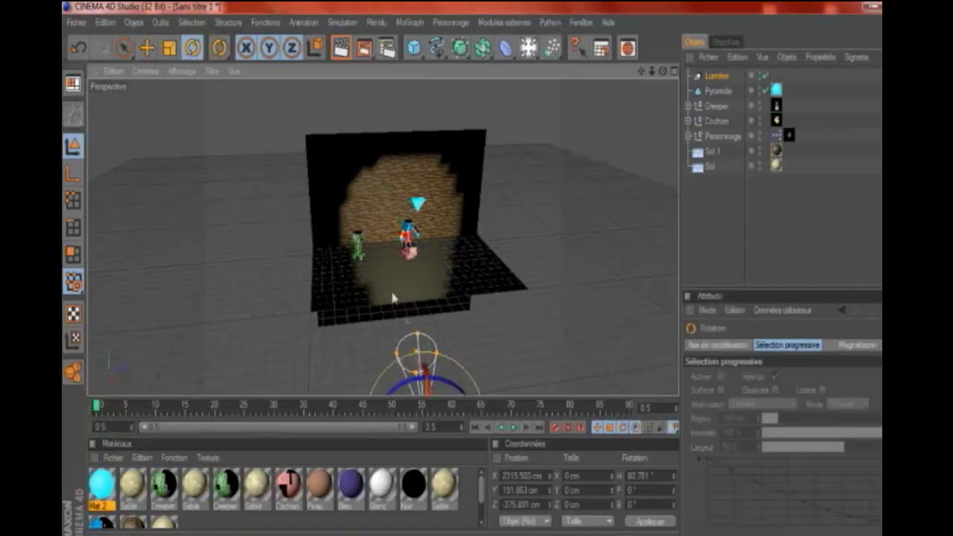
{"action": "left_click_drag", "start_coordinate": [430, 373], "coordinate": [428, 383]}
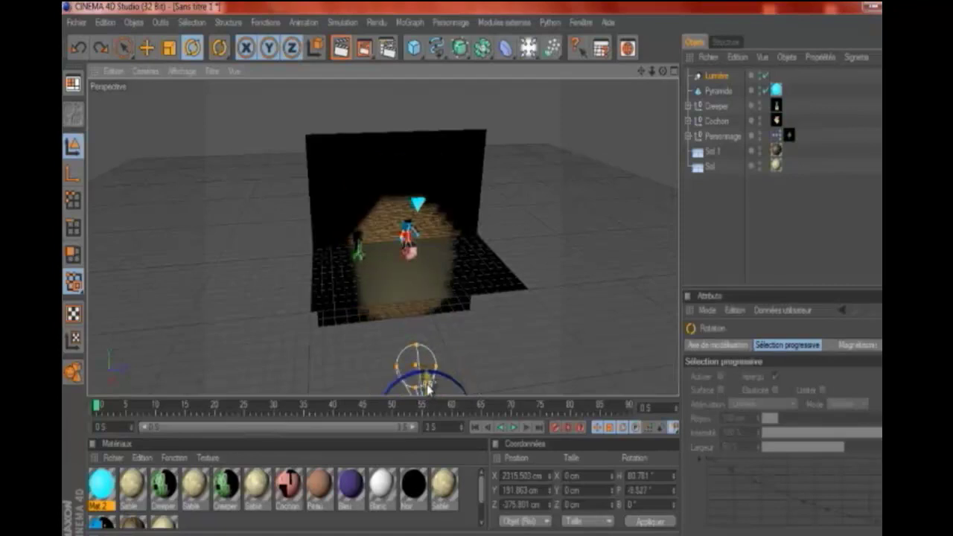
{"action": "scroll", "coordinate": [646, 104], "scroll_direction": "up", "scroll_amount": 3}
{"action": "scroll", "coordinate": [647, 109], "scroll_direction": "up", "scroll_amount": 2}
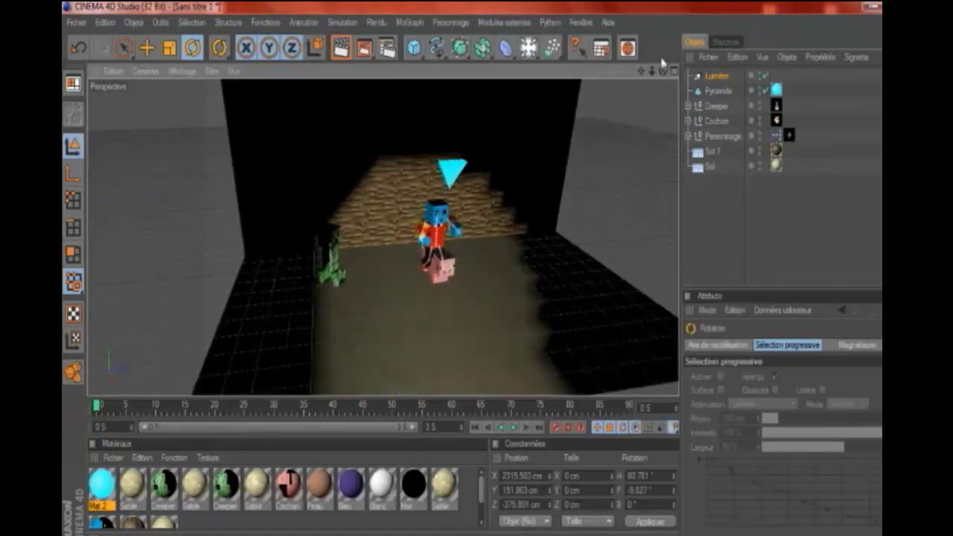
{"action": "left_click_drag", "start_coordinate": [643, 74], "coordinate": [602, 97]}
{"action": "scroll", "coordinate": [639, 85], "scroll_direction": "up", "scroll_amount": 2}
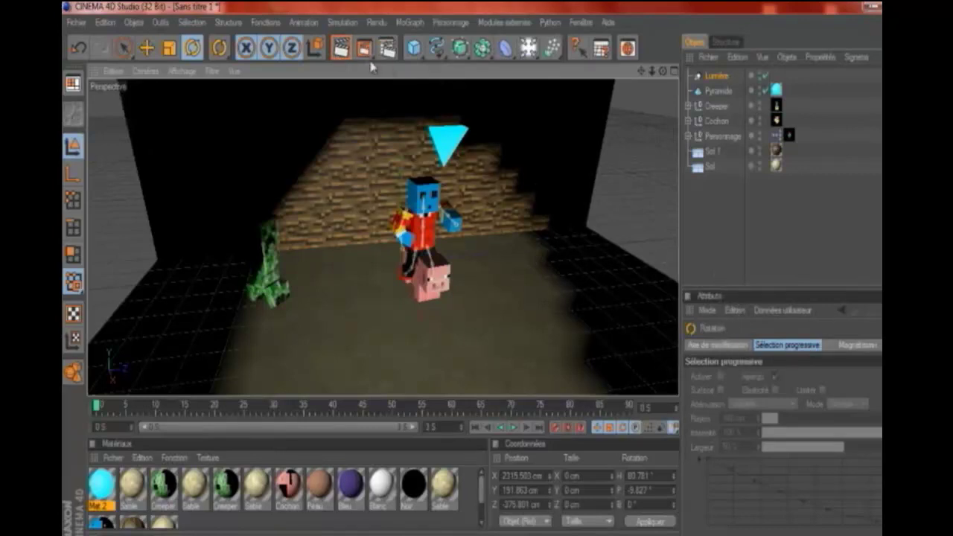
{"action": "left_click", "coordinate": [618, 166]}
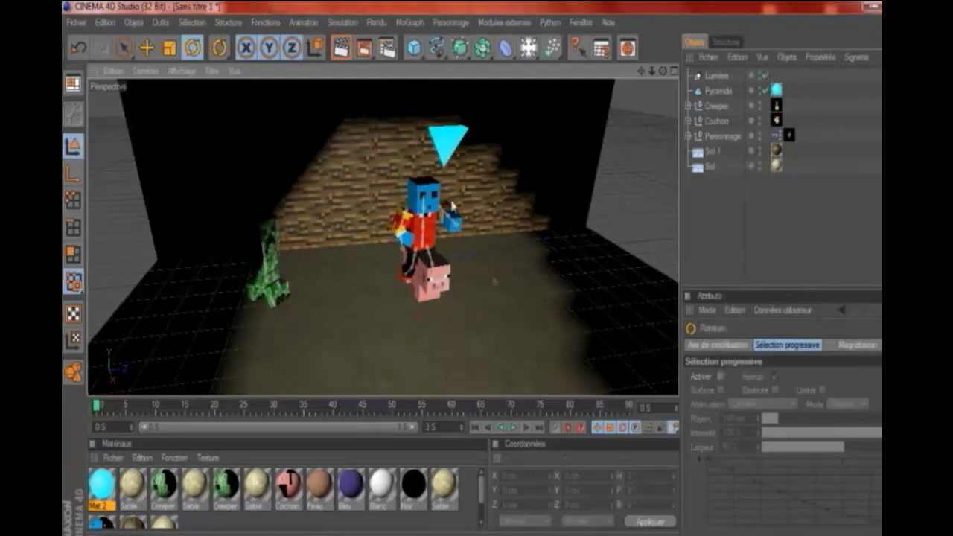
{"action": "key", "text": "ctrl+r"}
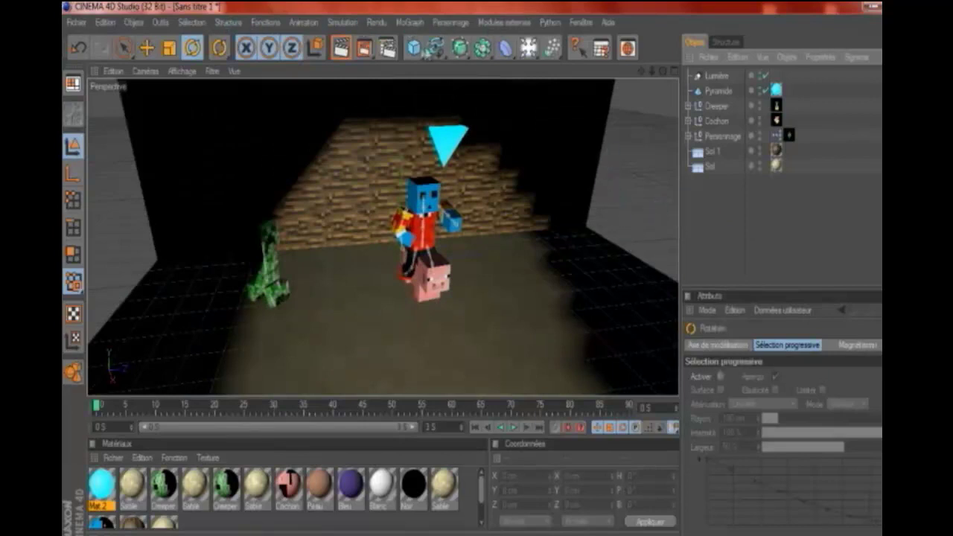
- Add a sphere and slide it out of the rider to his right
{"action": "left_click", "coordinate": [417, 48]}
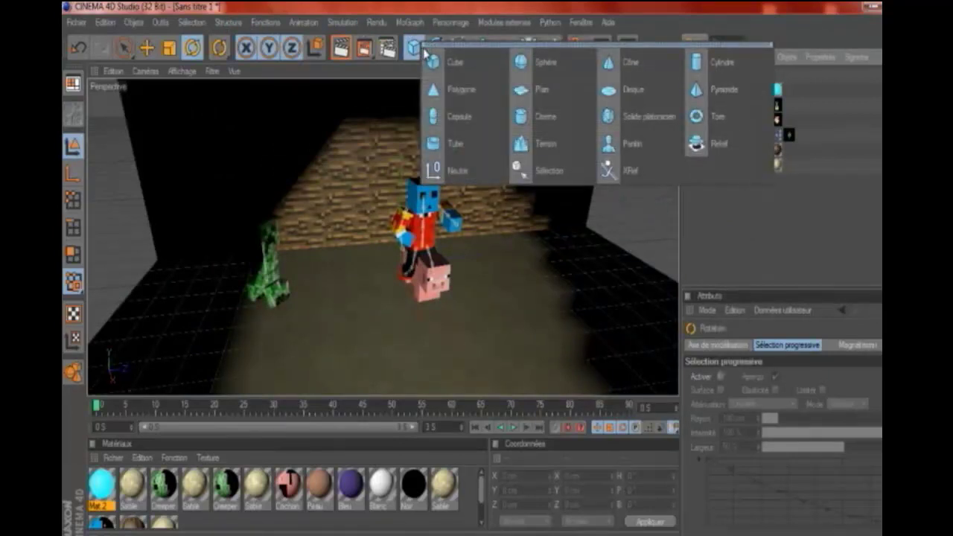
{"action": "left_click", "coordinate": [523, 65]}
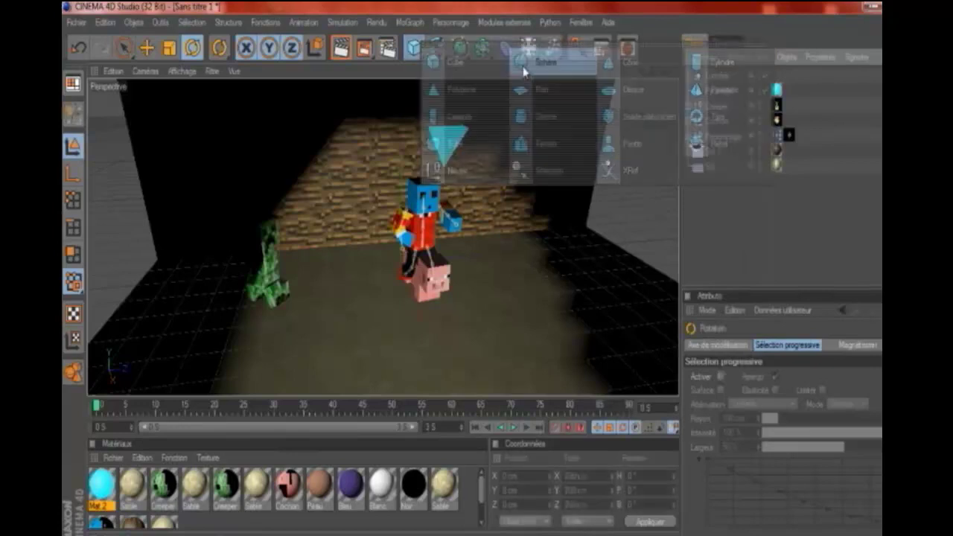
{"action": "left_click", "coordinate": [146, 48]}
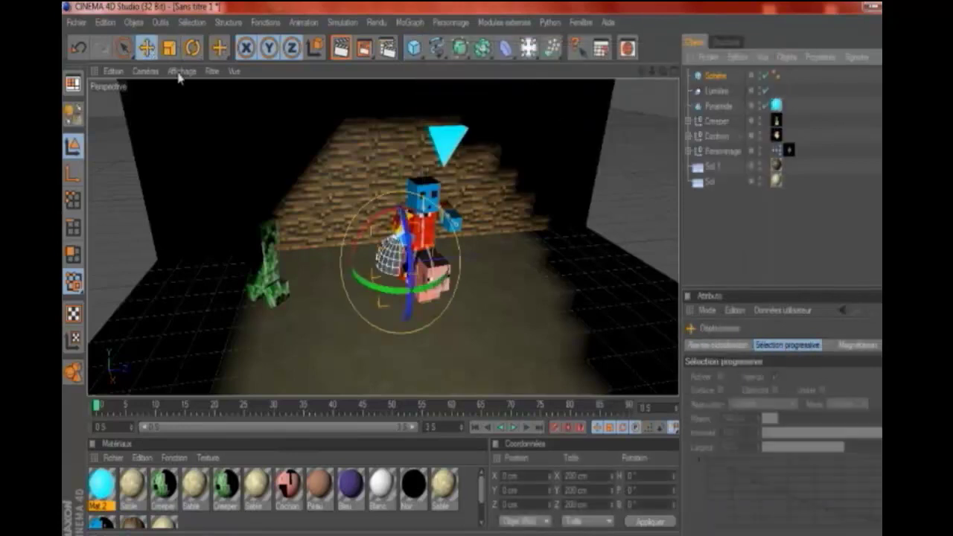
{"action": "left_click_drag", "start_coordinate": [458, 259], "coordinate": [500, 277]}
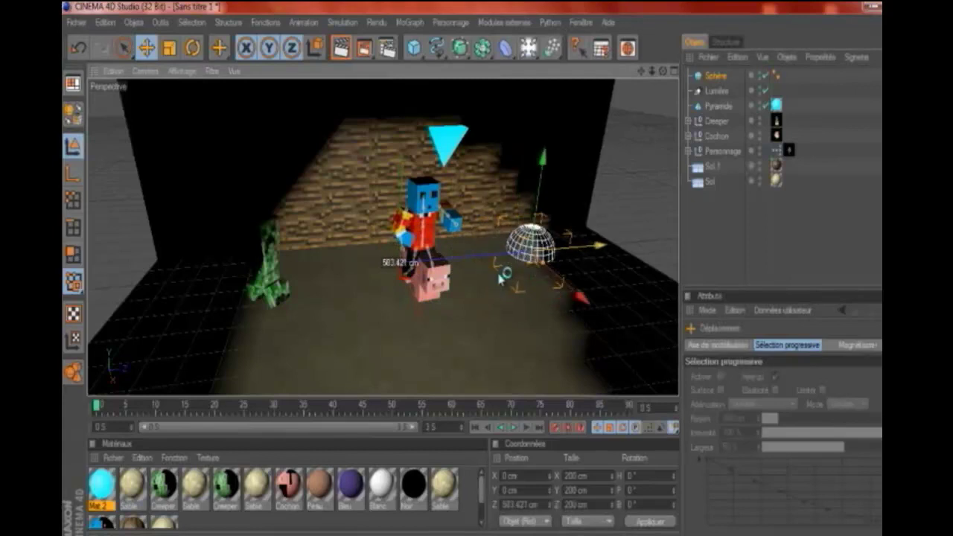
{"action": "left_click_drag", "start_coordinate": [579, 296], "coordinate": [578, 183]}
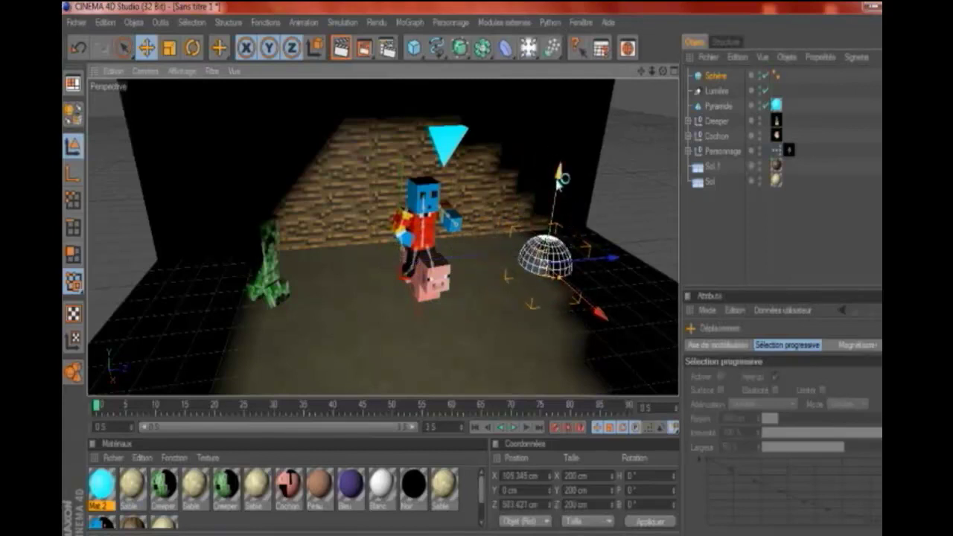
- Tilt the sphere about 24.6° and lower it onto the floor
{"action": "left_click", "coordinate": [193, 48]}
{"action": "mouse_move", "coordinate": [595, 216]}
{"action": "left_mouse_down"}
{"action": "mouse_move", "coordinate": [656, 208]}
{"action": "mouse_move", "coordinate": [658, 184]}
{"action": "left_mouse_up"}
{"action": "left_click", "coordinate": [684, 217]}
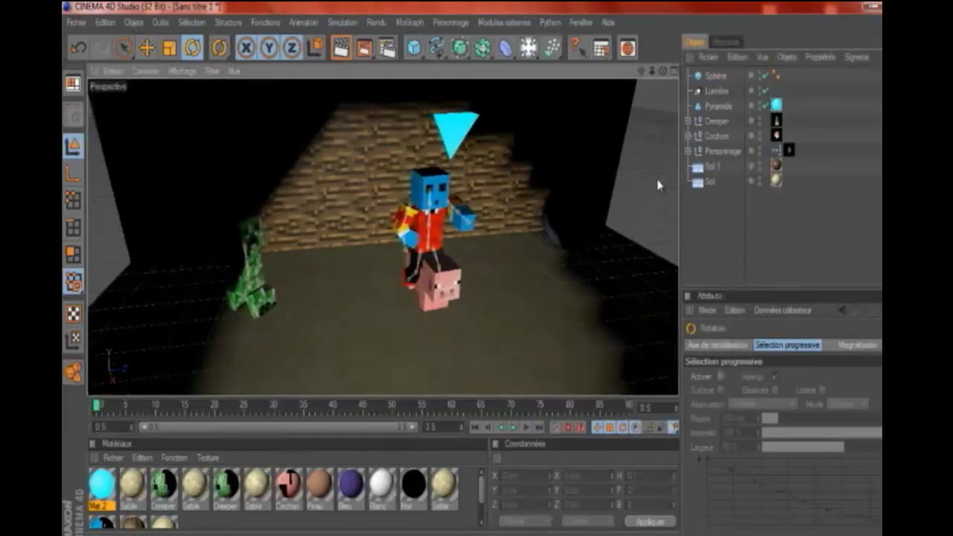
{"action": "left_click", "coordinate": [583, 201]}
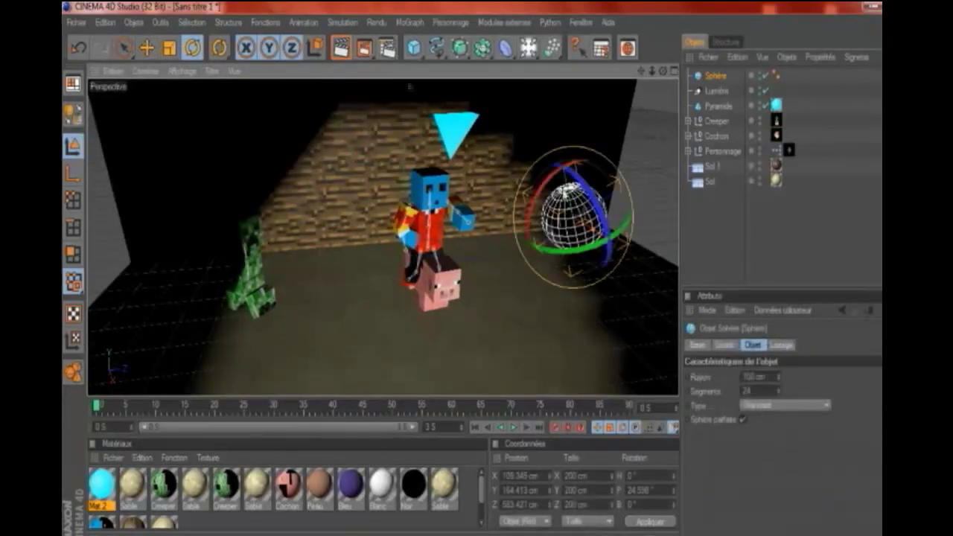
{"action": "left_click", "coordinate": [146, 47]}
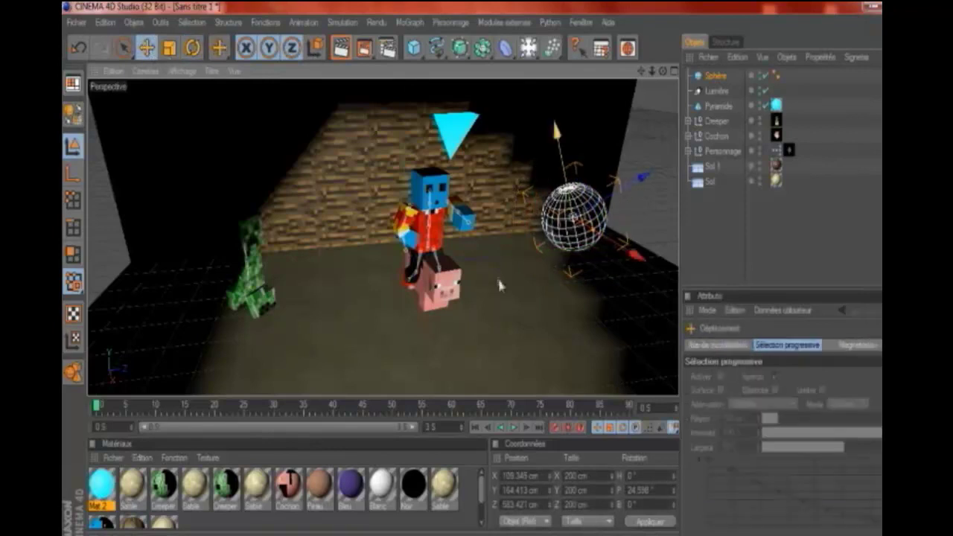
{"action": "left_click_drag", "start_coordinate": [562, 161], "coordinate": [500, 284]}
{"action": "left_click", "coordinate": [706, 215]}
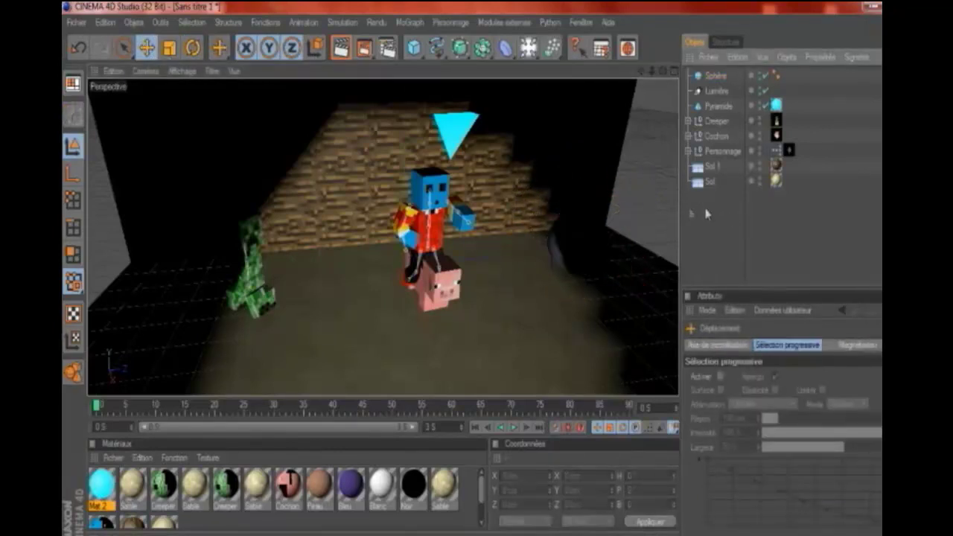
{"action": "left_click", "coordinate": [593, 227]}
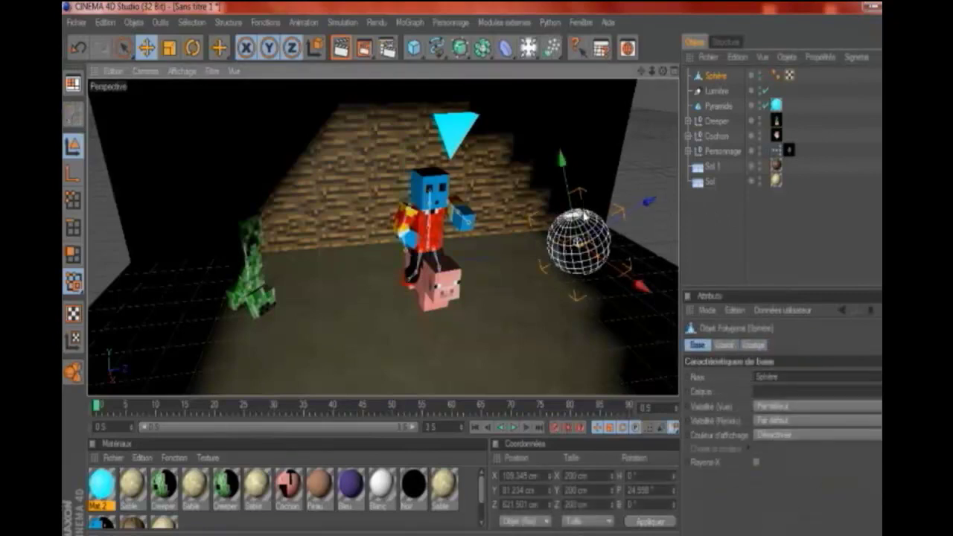
{"action": "left_click", "coordinate": [122, 49]}
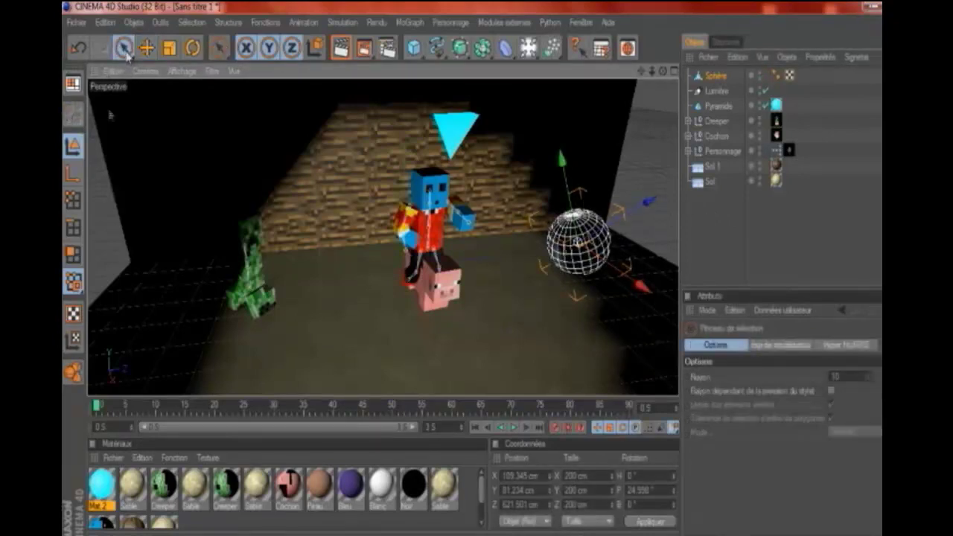
- In Polygon mode with ring selection, select the sphere's top cap and two polygon rings
{"action": "left_click", "coordinate": [73, 256]}
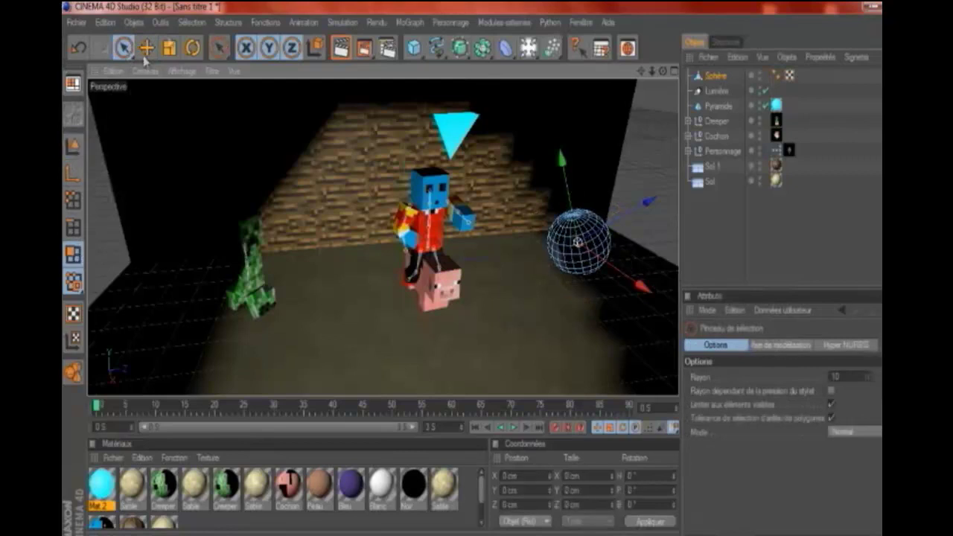
{"action": "left_click", "coordinate": [190, 22]}
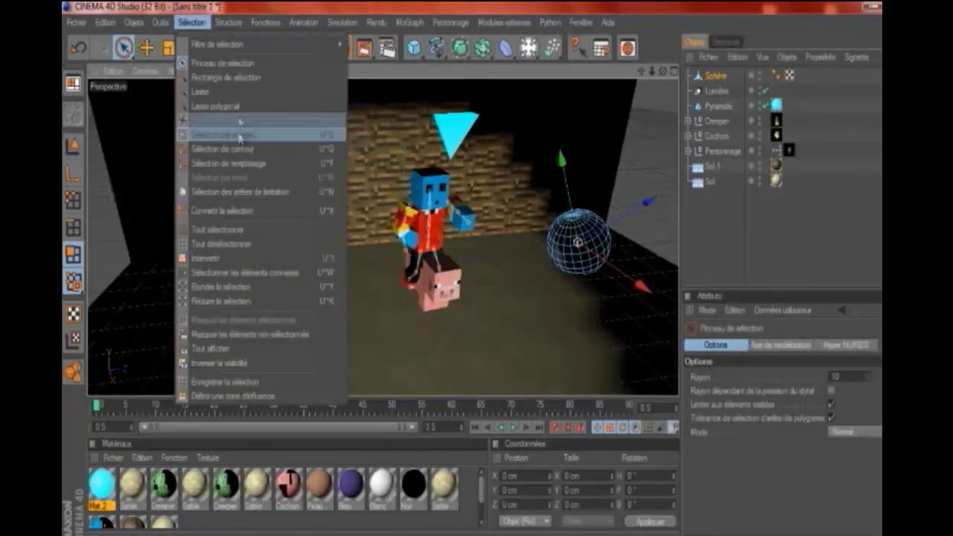
{"action": "left_click", "coordinate": [223, 135]}
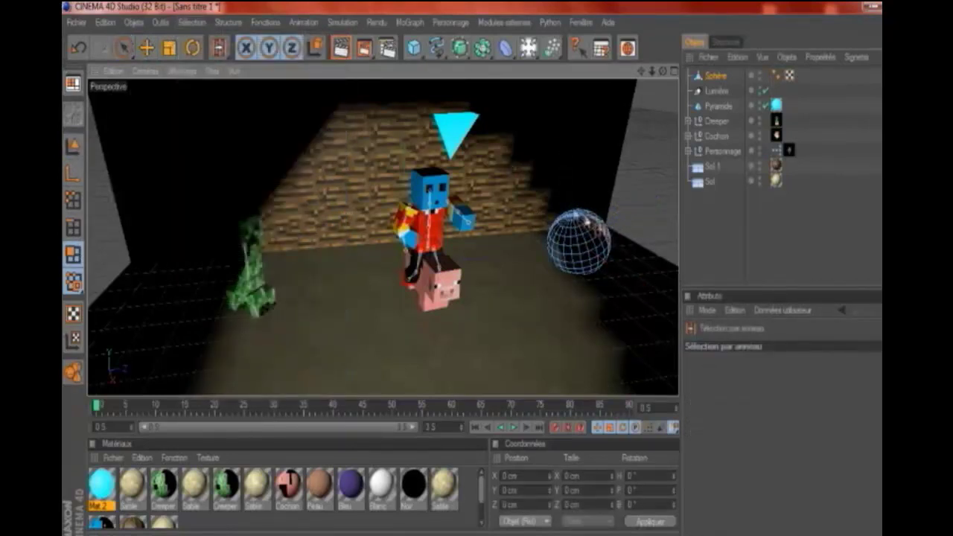
{"action": "left_click", "coordinate": [575, 218]}
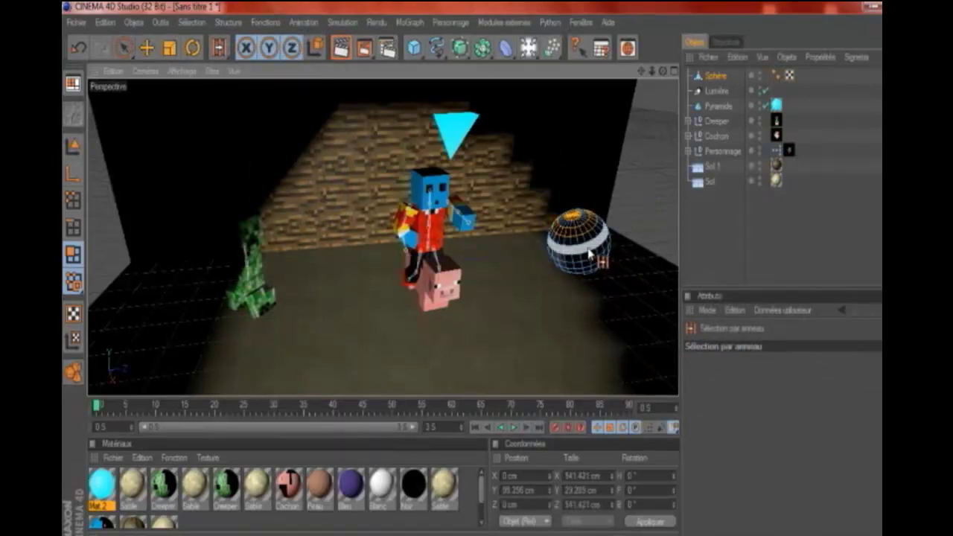
{"action": "left_click", "coordinate": [591, 259]}
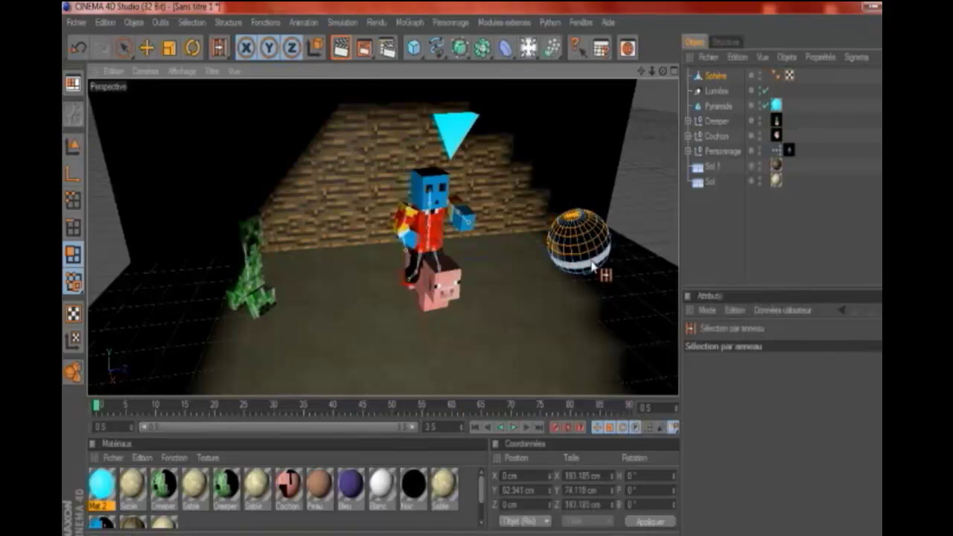
{"action": "left_click", "coordinate": [594, 270]}
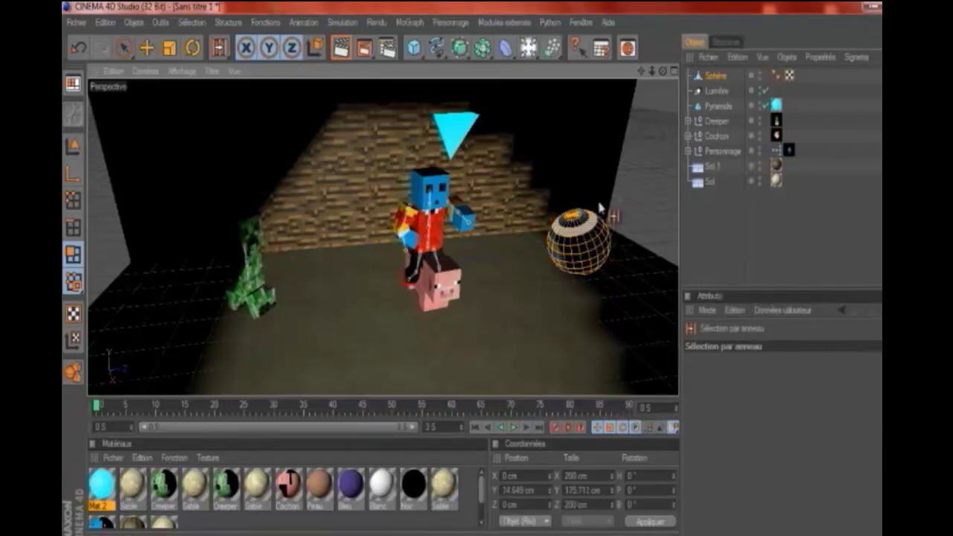
- Create Mat 3 with red luminescence and a red (255/0/0) base colour
{"action": "double_click", "coordinate": [227, 525]}
{"action": "double_click", "coordinate": [102, 484]}
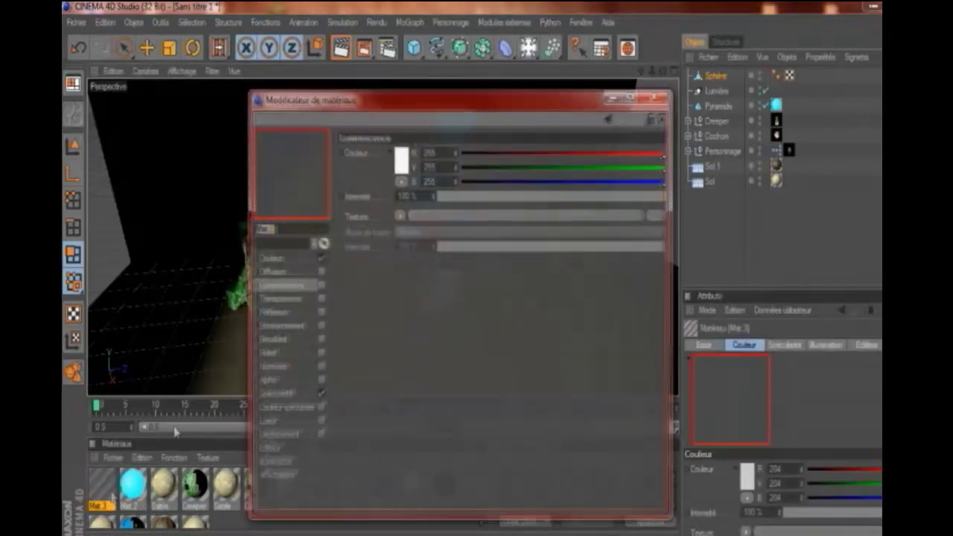
{"action": "left_click", "coordinate": [405, 160]}
{"action": "left_click", "coordinate": [404, 154]}
{"action": "left_click", "coordinate": [383, 225]}
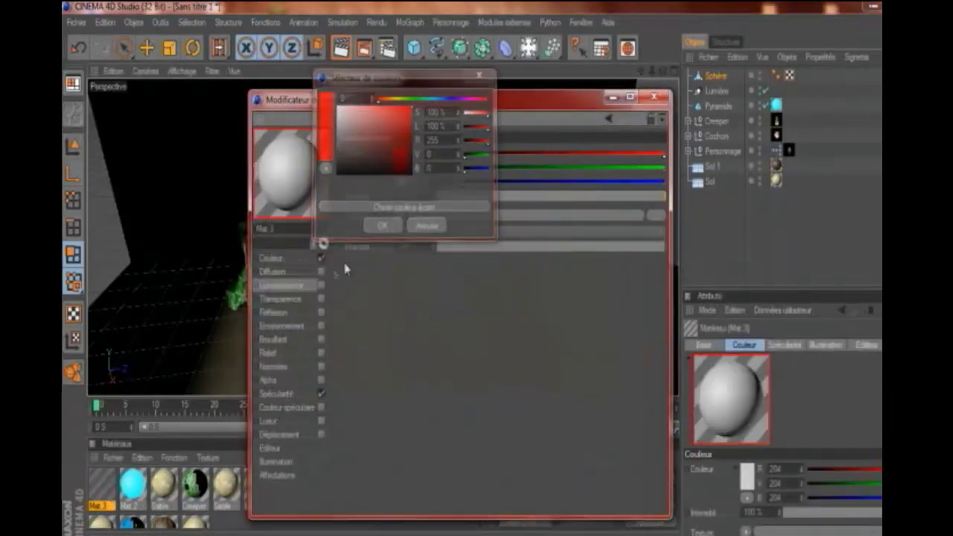
{"action": "left_click", "coordinate": [272, 257]}
{"action": "left_click", "coordinate": [402, 160]}
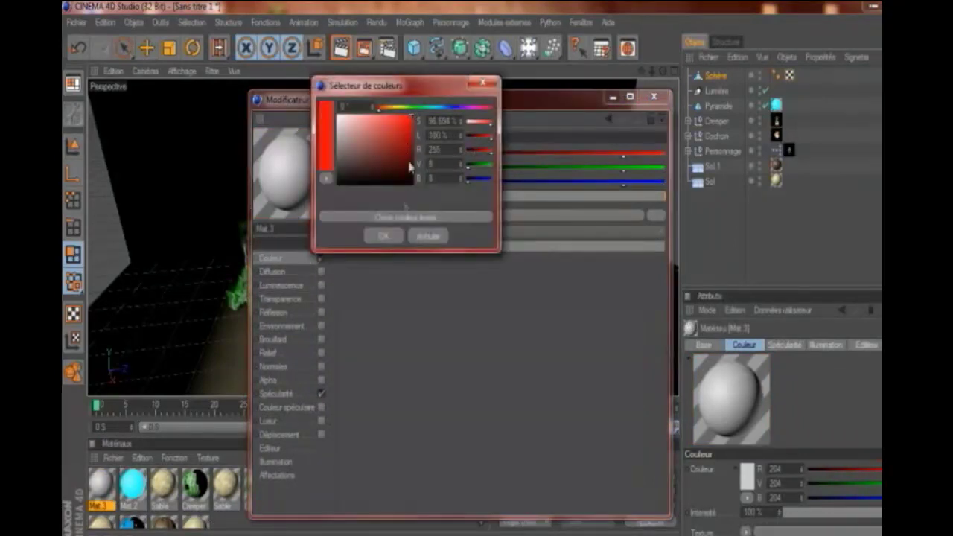
{"action": "left_click", "coordinate": [383, 236]}
{"action": "left_click", "coordinate": [295, 288]}
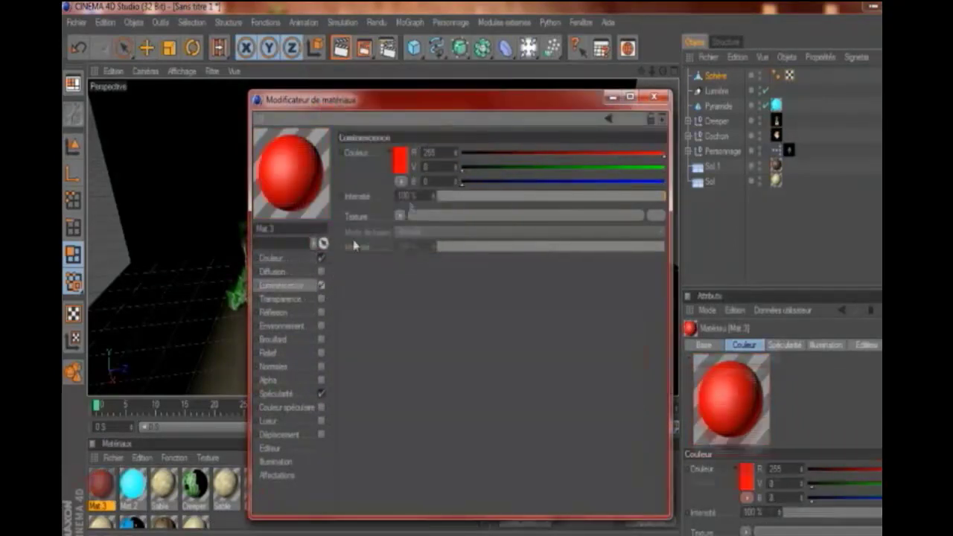
- Set Mat 3's luminescence intensity to 300 % and close the editor
{"action": "left_click", "coordinate": [403, 195]}
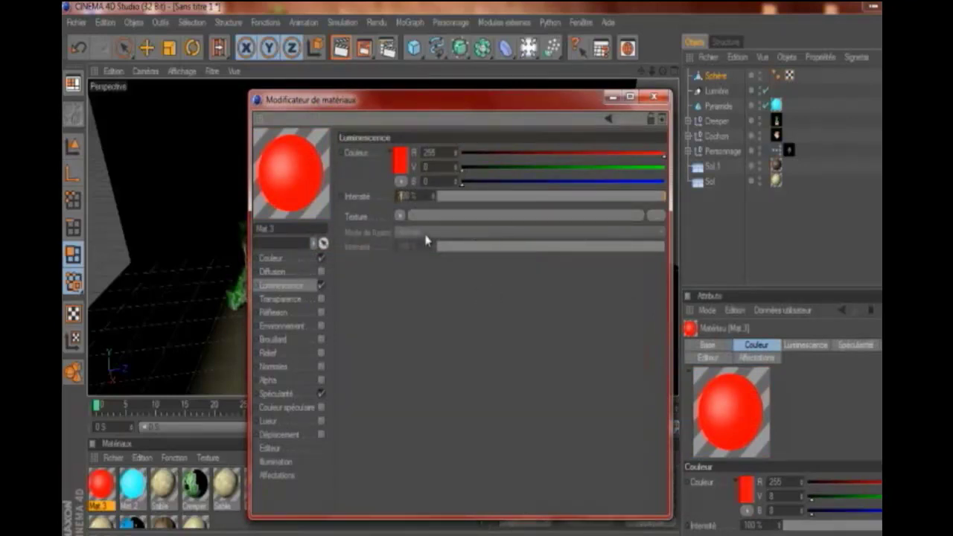
{"action": "type", "text": "300"}
{"action": "key", "text": "Return"}
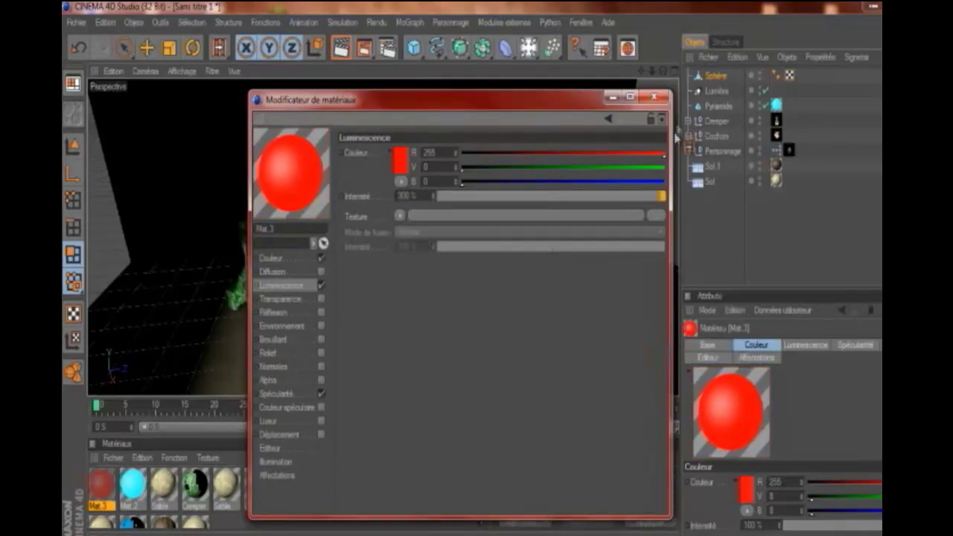
{"action": "left_click", "coordinate": [660, 98]}
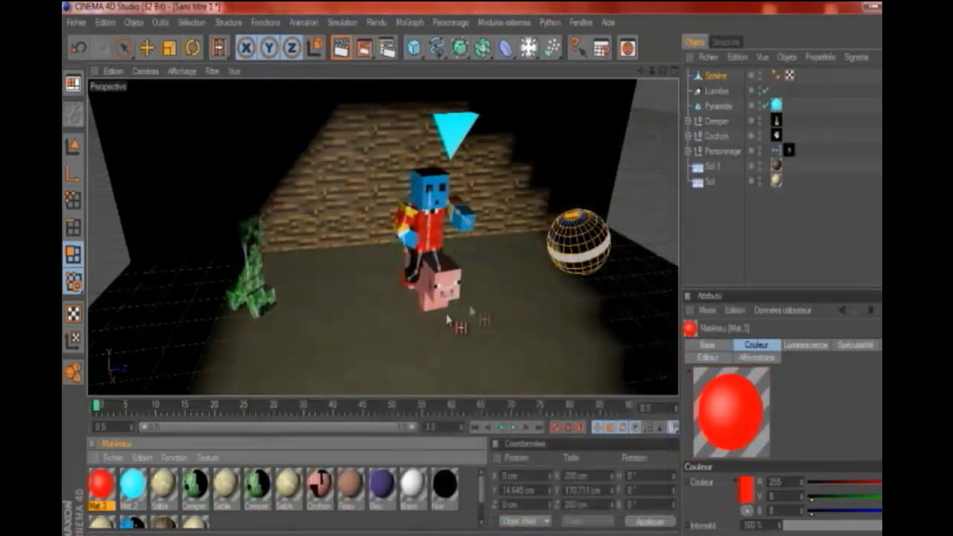
- Drop Mat 3 onto the sphere's selected rings, then render a marked region with Rendu d'une zone
{"action": "left_click_drag", "start_coordinate": [106, 493], "coordinate": [601, 239]}
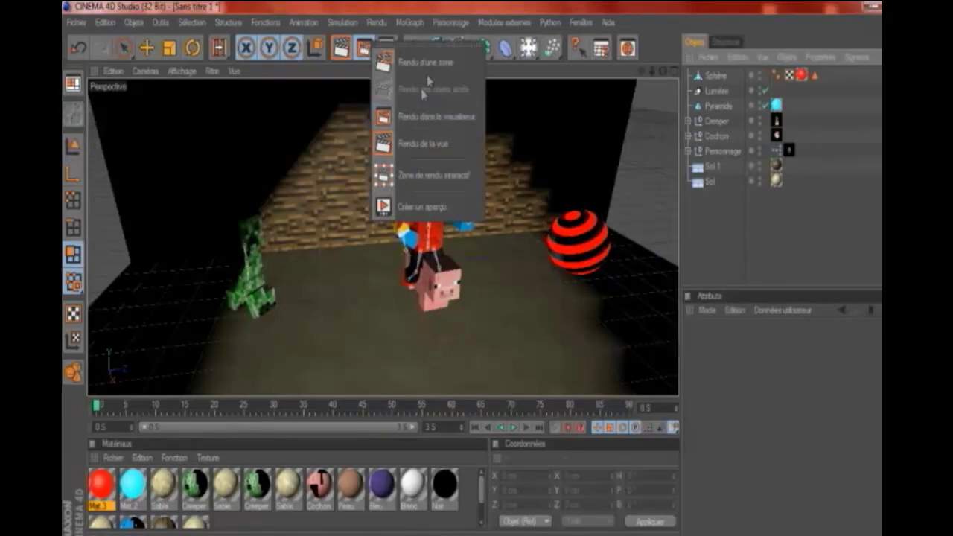
{"action": "left_click", "coordinate": [432, 66]}
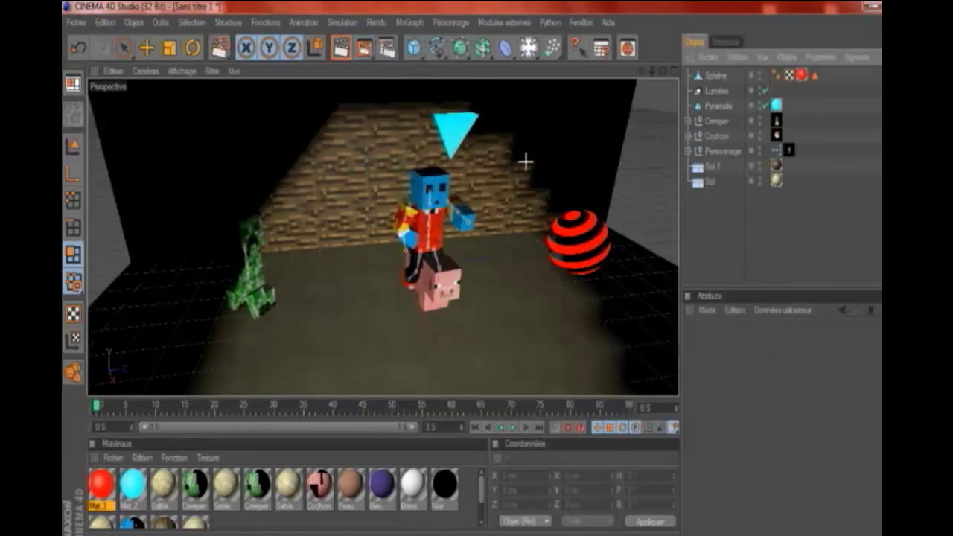
{"action": "left_click_drag", "start_coordinate": [525, 161], "coordinate": [624, 313]}
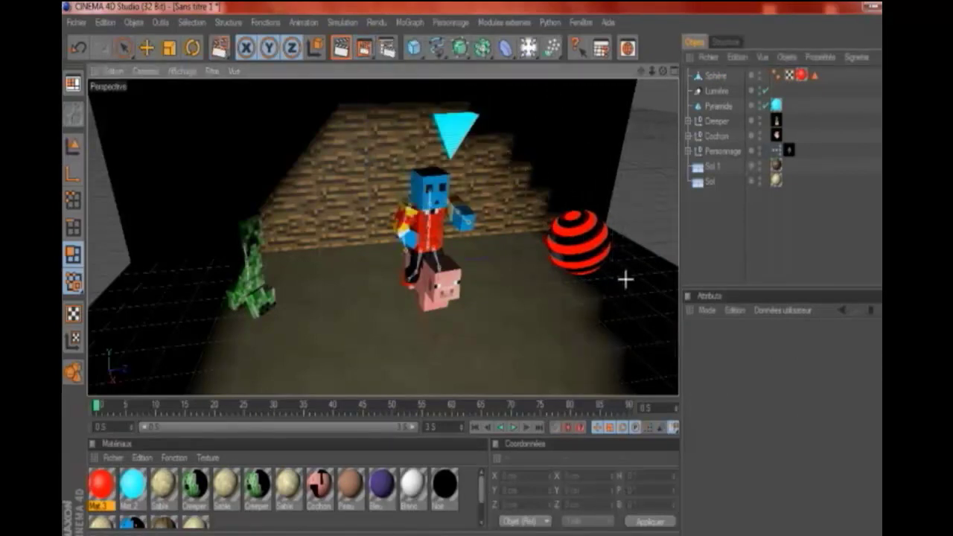
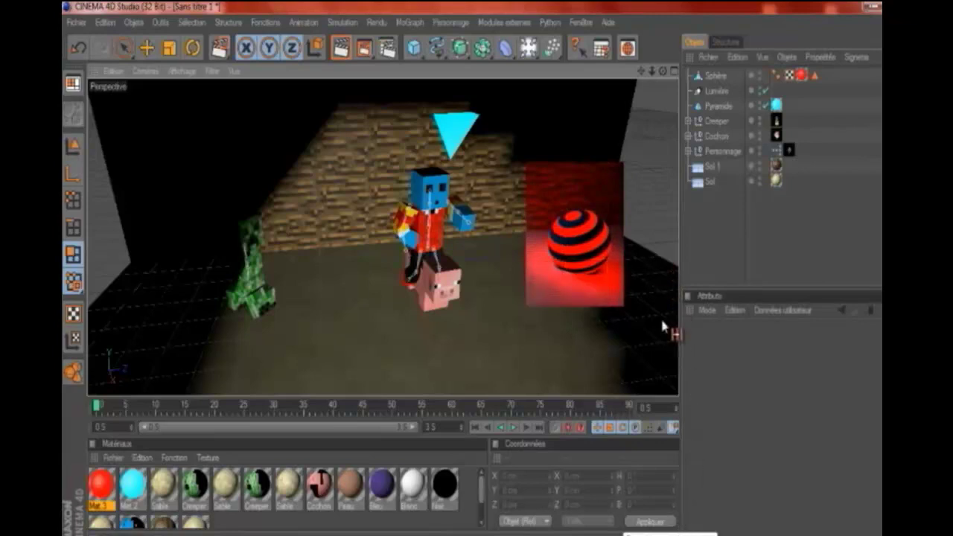
- Turn off the render region and merge Personnage.c4d from MINE PACK > Personnage into the scene
{"action": "left_click", "coordinate": [600, 266]}
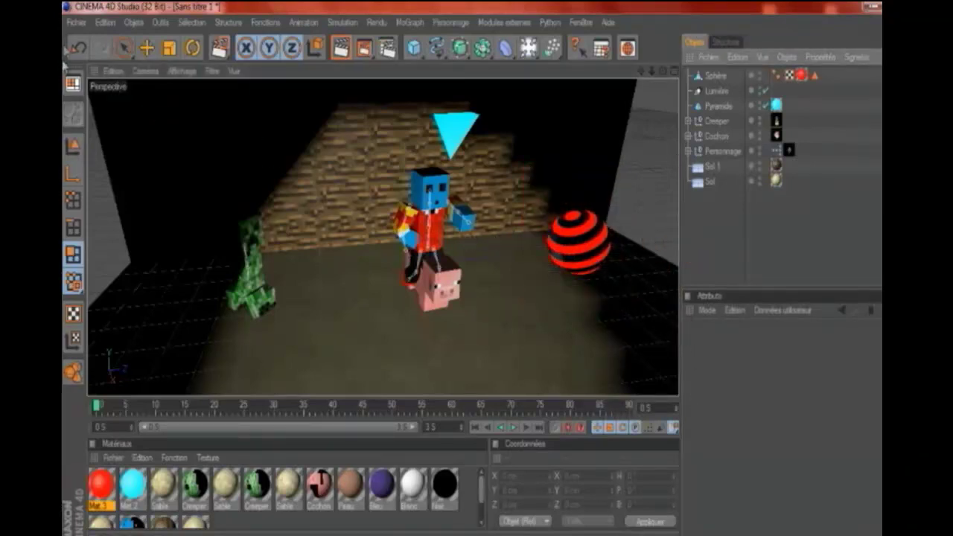
{"action": "left_click", "coordinate": [68, 22]}
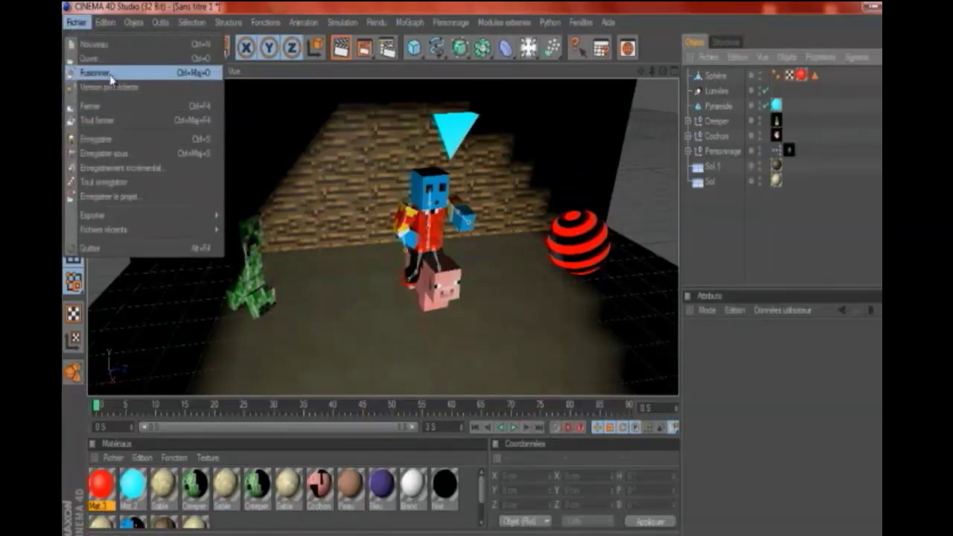
{"action": "left_click", "coordinate": [104, 73]}
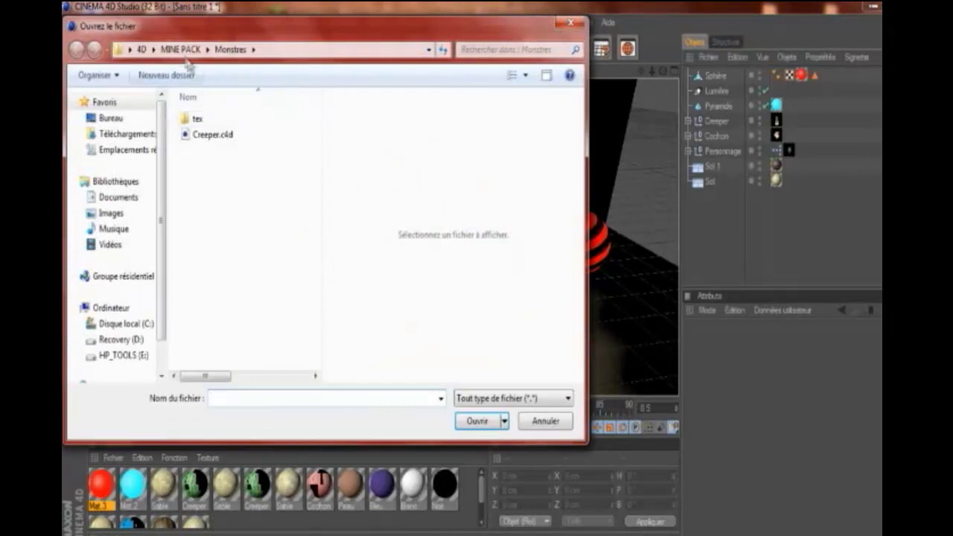
{"action": "left_click", "coordinate": [180, 49]}
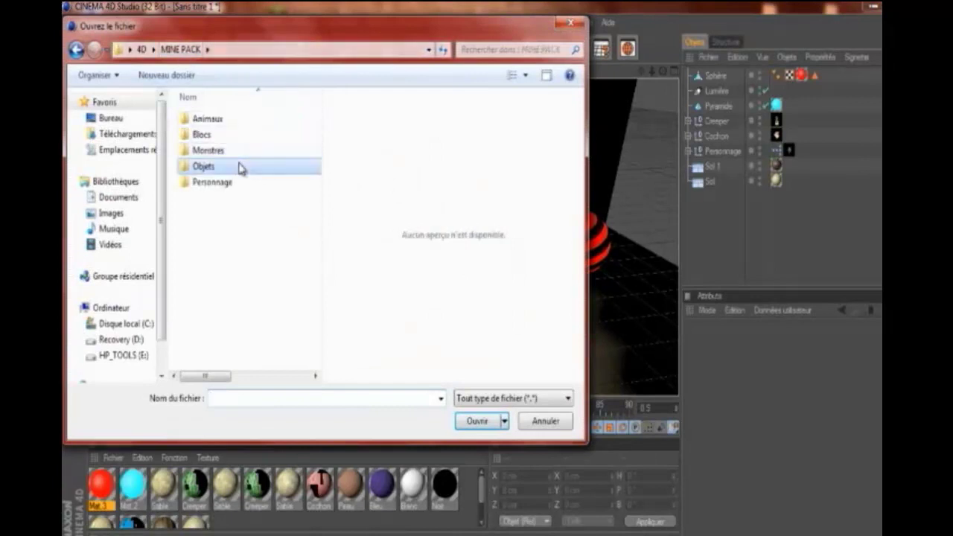
{"action": "double_click", "coordinate": [239, 166]}
{"action": "key", "text": "BackSpace"}
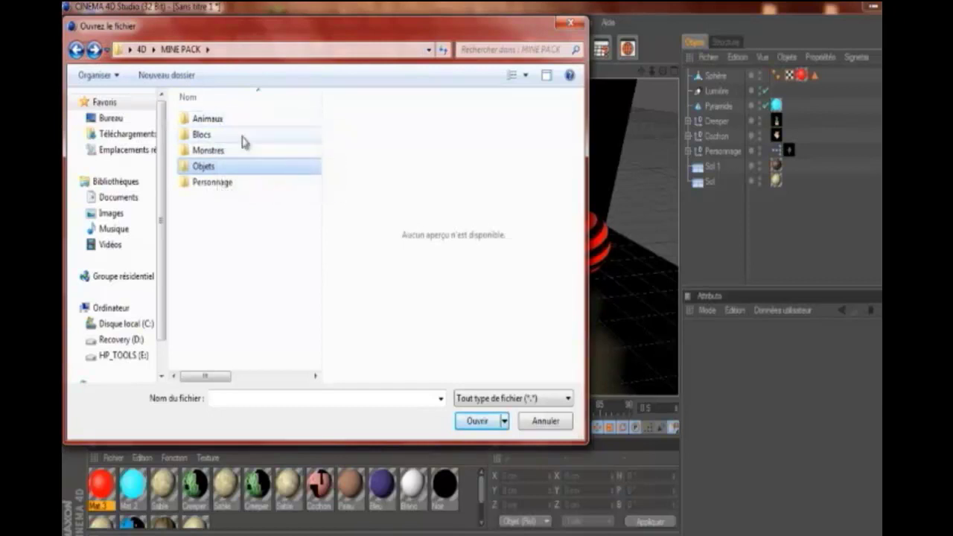
{"action": "left_click", "coordinate": [242, 183]}
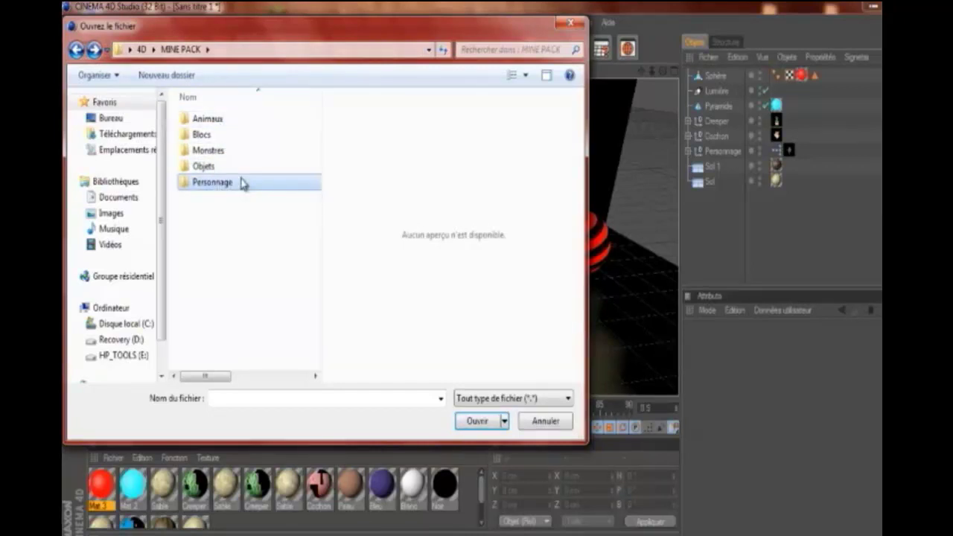
{"action": "double_click", "coordinate": [242, 183]}
{"action": "left_click", "coordinate": [225, 136]}
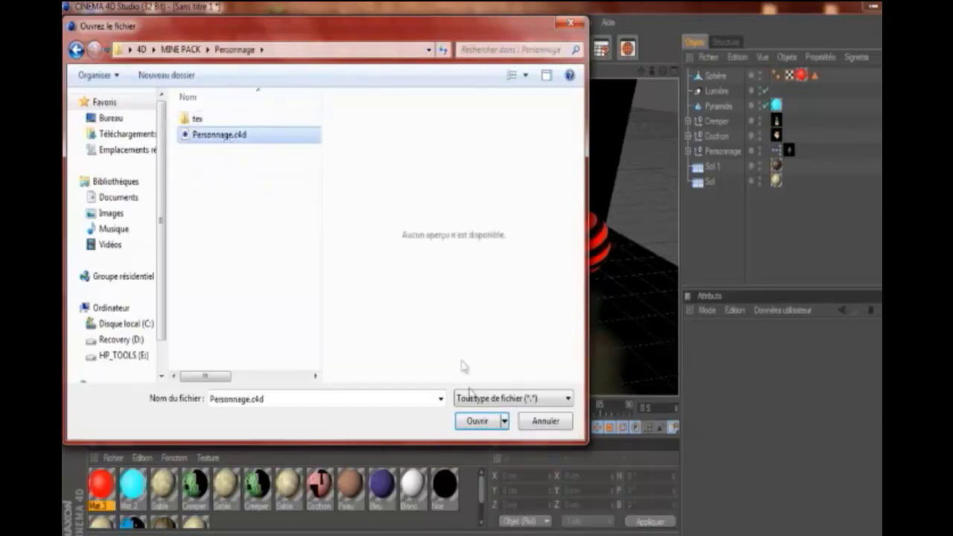
{"action": "left_click", "coordinate": [477, 422]}
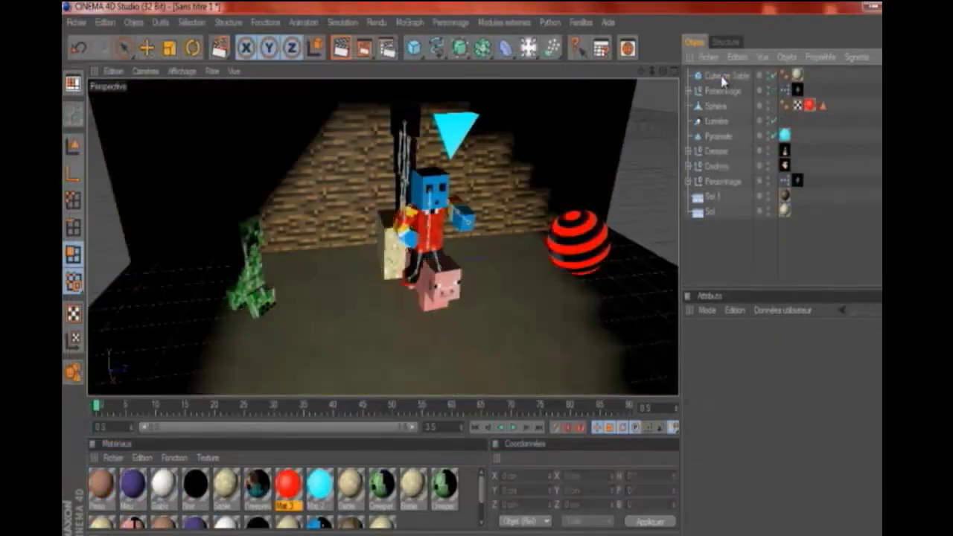
- Delete the Cube de Sable and drag the merged Personnage character into a new position
{"action": "left_click", "coordinate": [722, 77]}
{"action": "key", "text": "Delete"}
{"action": "left_click", "coordinate": [711, 75]}
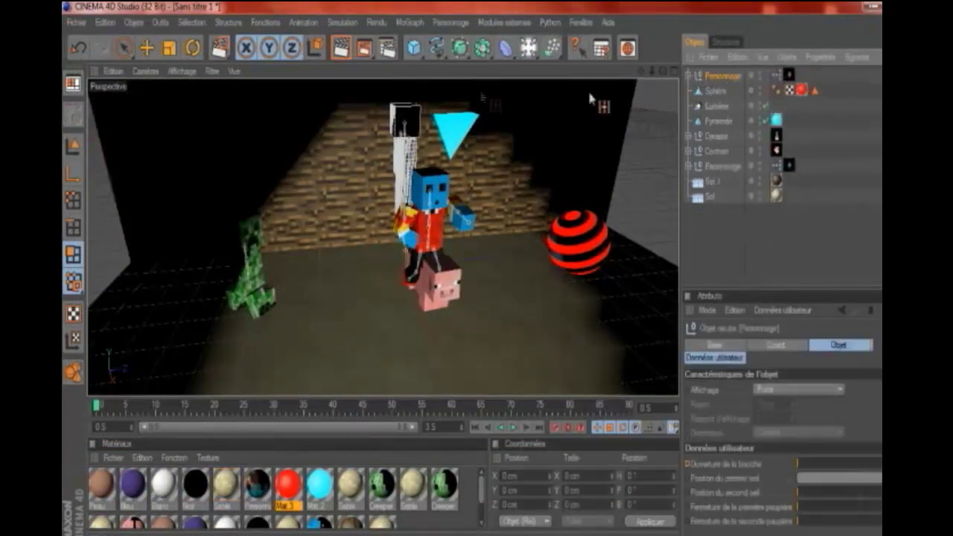
{"action": "left_click", "coordinate": [140, 48]}
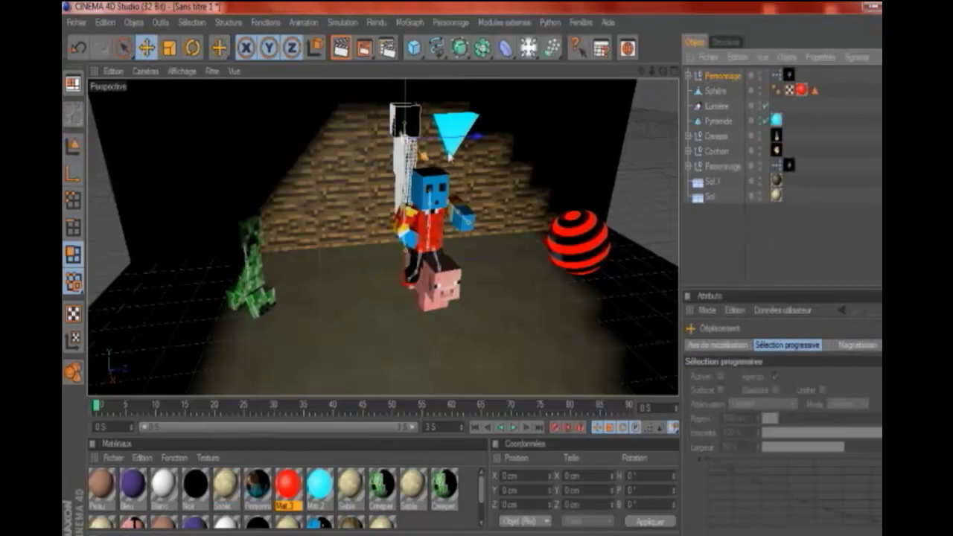
{"action": "left_click_drag", "start_coordinate": [426, 161], "coordinate": [510, 292]}
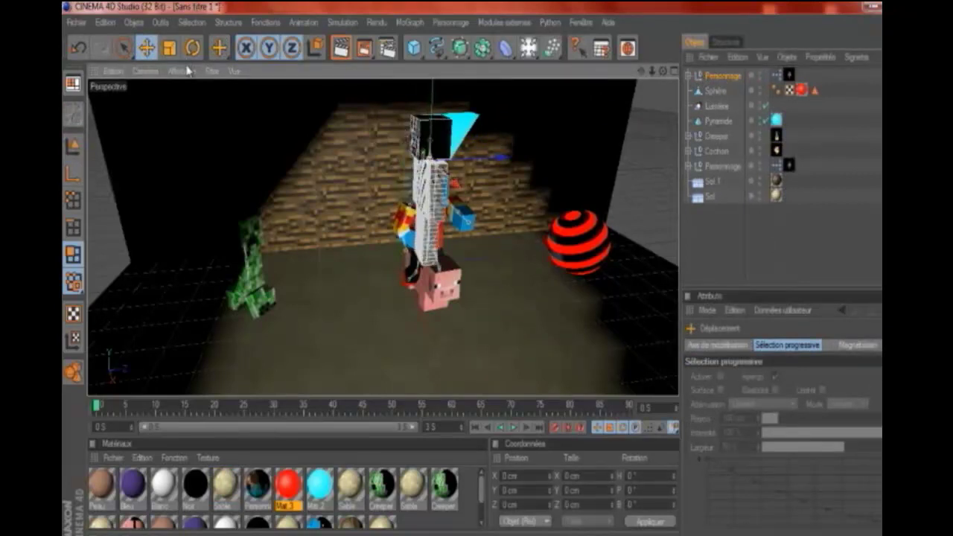
- Discard a trial tilt and move the merged Personnage left beside the creeper
{"action": "key", "text": "r"}
{"action": "left_click_drag", "start_coordinate": [417, 170], "coordinate": [548, 143]}
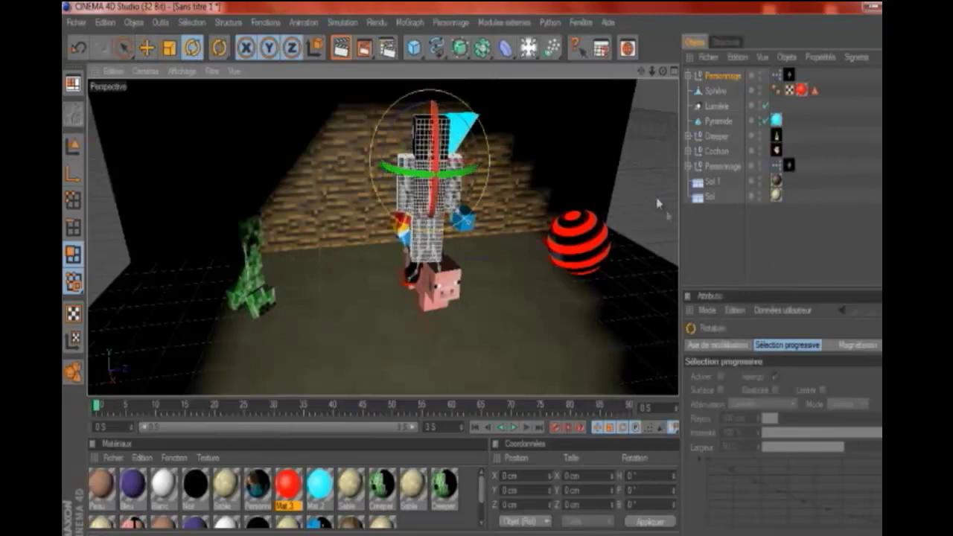
{"action": "left_click", "coordinate": [548, 143]}
{"action": "key", "text": "e"}
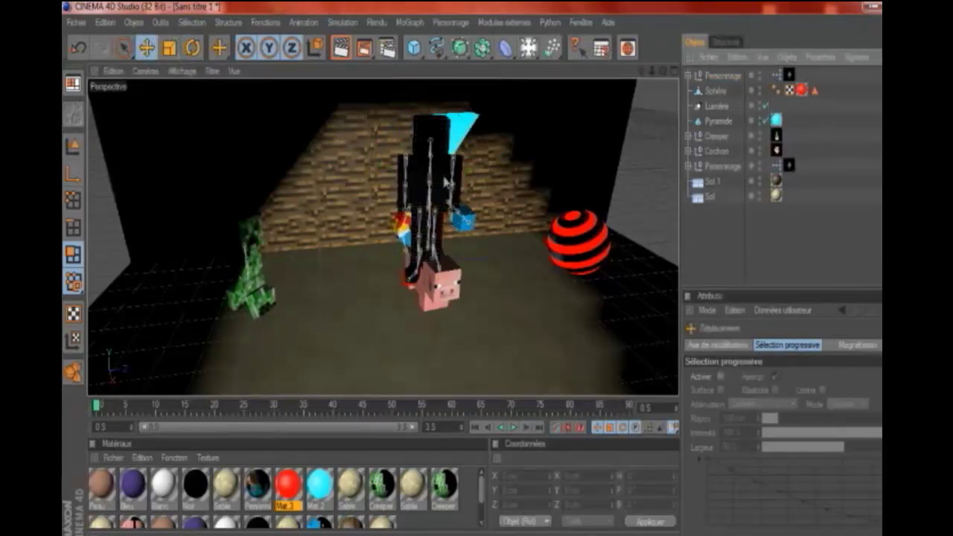
{"action": "left_click", "coordinate": [720, 78]}
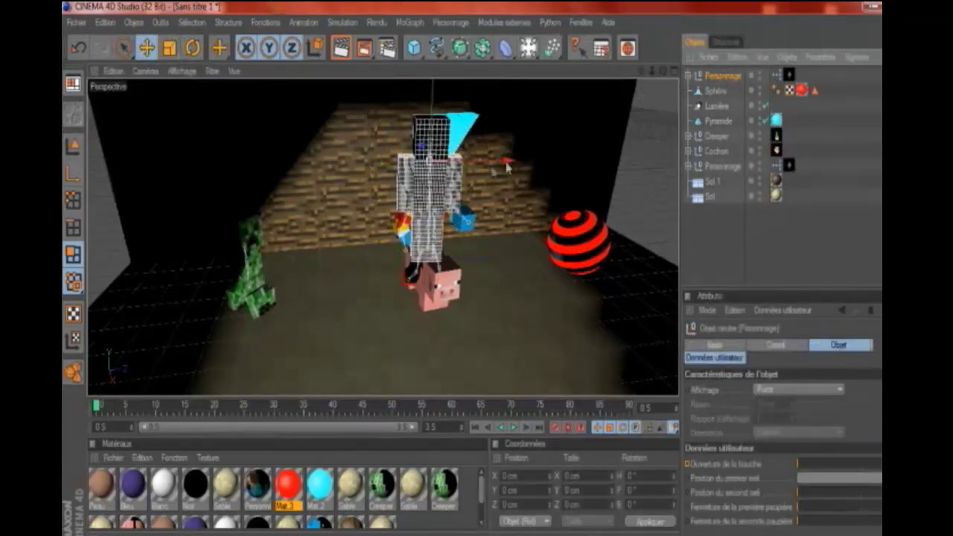
{"action": "mouse_move", "coordinate": [501, 161]}
{"action": "left_mouse_down"}
{"action": "mouse_move", "coordinate": [337, 112]}
{"action": "mouse_move", "coordinate": [498, 274]}
{"action": "mouse_move", "coordinate": [322, 112]}
{"action": "left_mouse_up"}
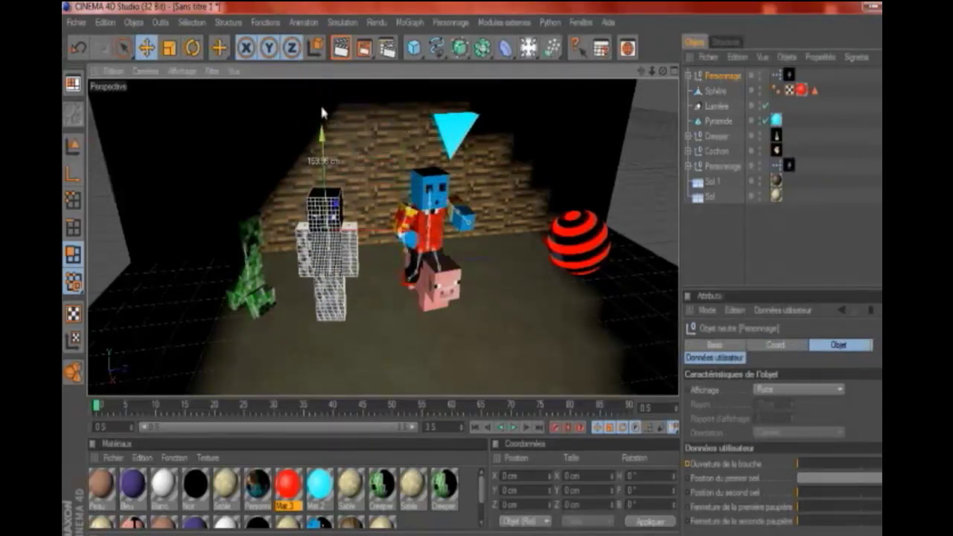
{"action": "left_click", "coordinate": [197, 53]}
- Create material Mat 4 with sketch (3).png as its Luminance texture
{"action": "double_click", "coordinate": [422, 527]}
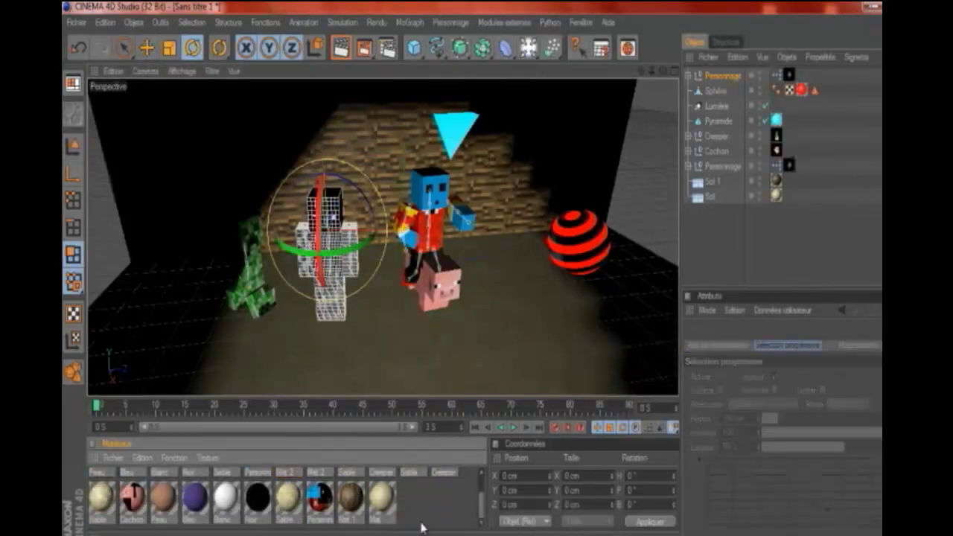
{"action": "double_click", "coordinate": [111, 487]}
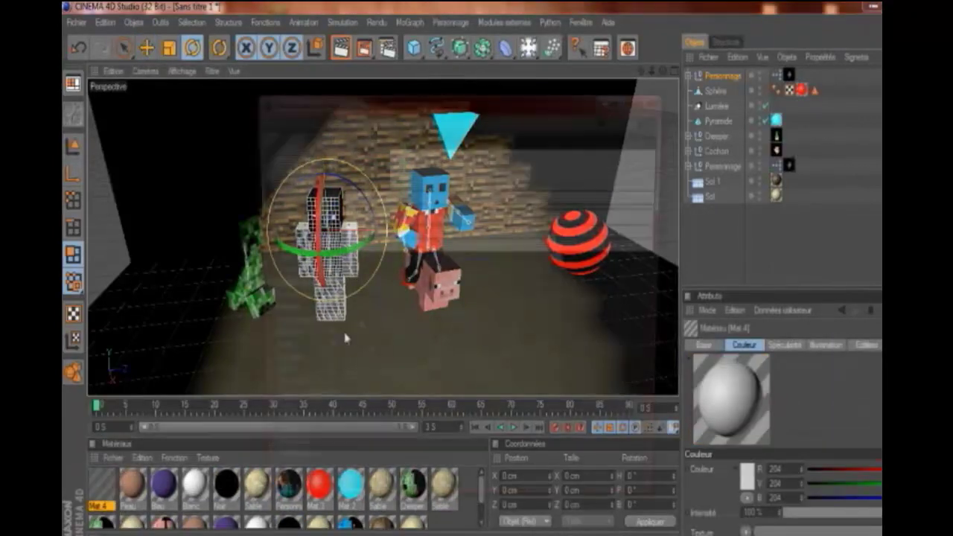
{"action": "left_click", "coordinate": [399, 215]}
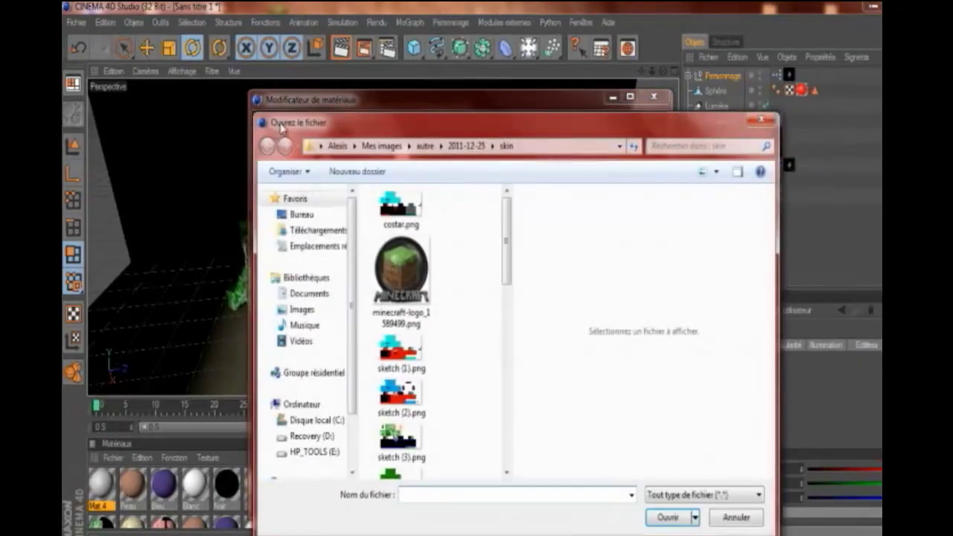
{"action": "left_click", "coordinate": [402, 454]}
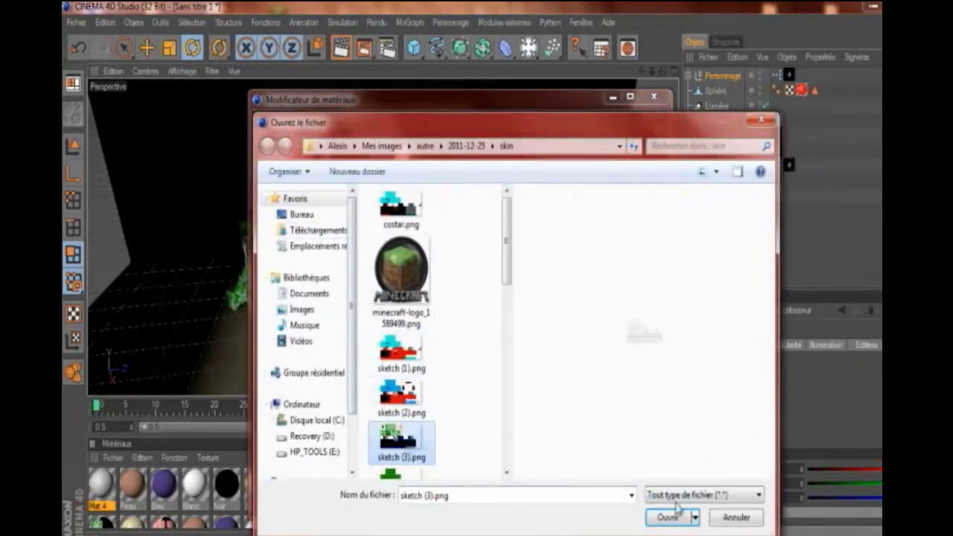
{"action": "left_click", "coordinate": [667, 516]}
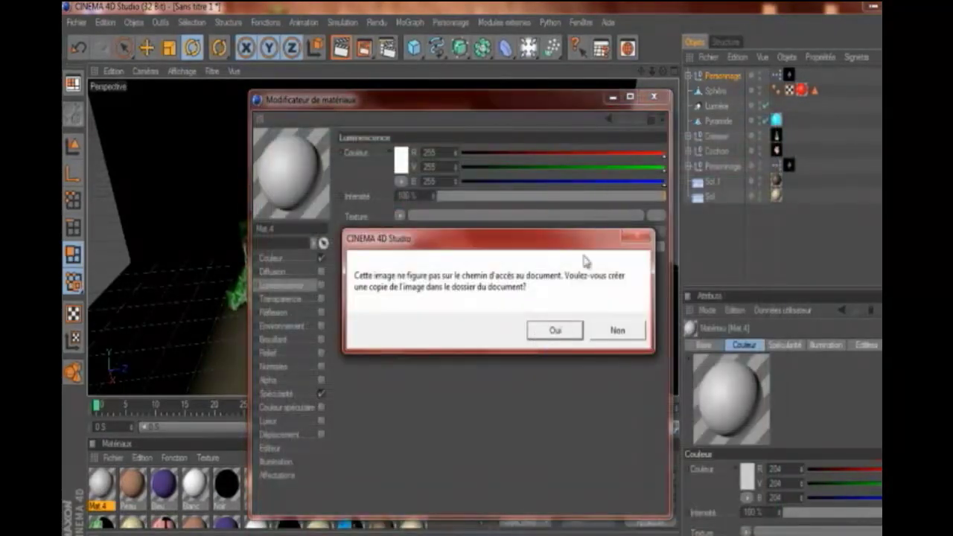
{"action": "left_click", "coordinate": [554, 330]}
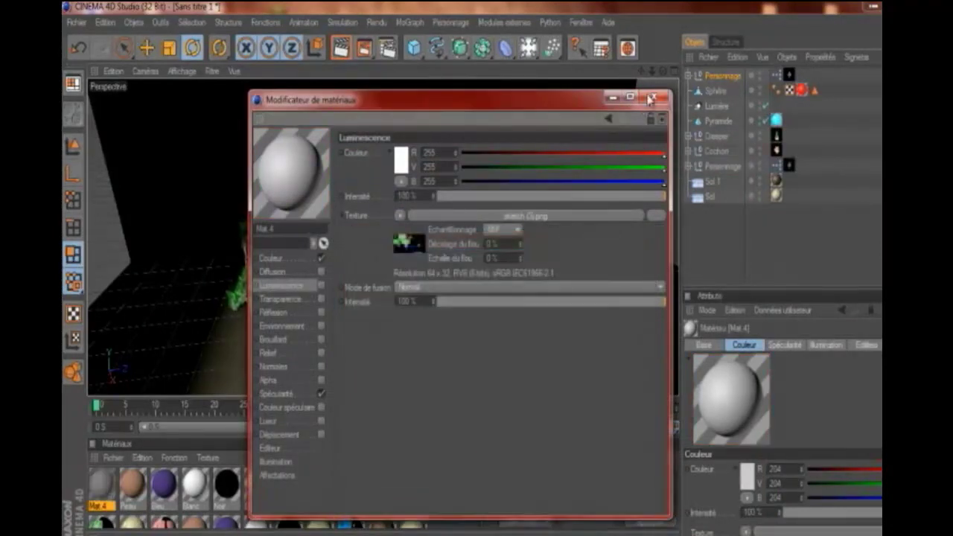
{"action": "left_click", "coordinate": [654, 96]}
- Load sketch (3).png into Mat 4's Color channel too, copying it to the document folder
{"action": "double_click", "coordinate": [116, 495]}
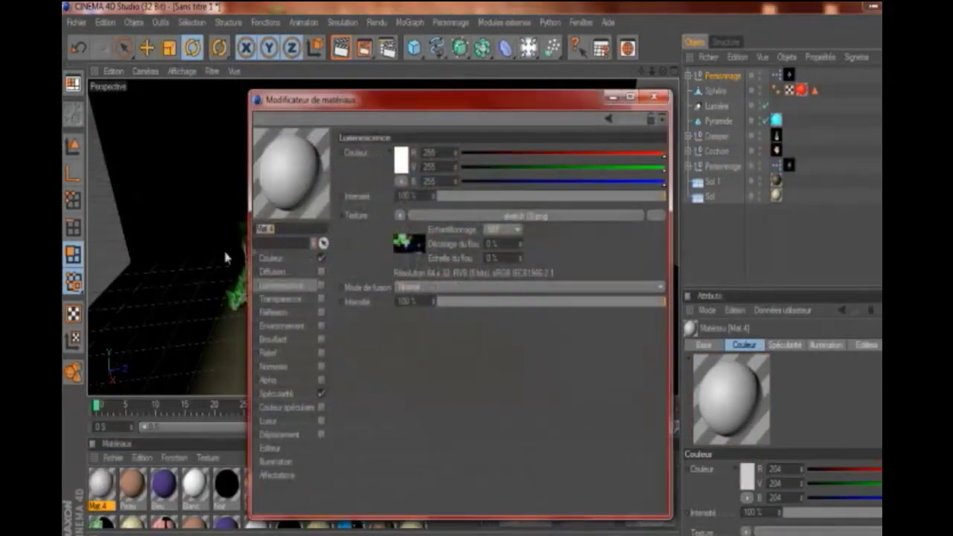
{"action": "left_click", "coordinate": [293, 260]}
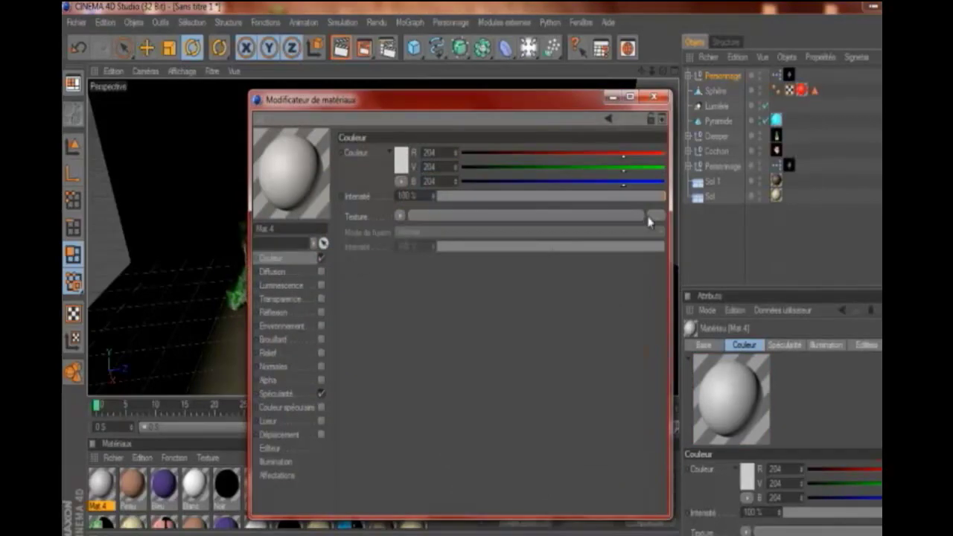
{"action": "left_click", "coordinate": [654, 217]}
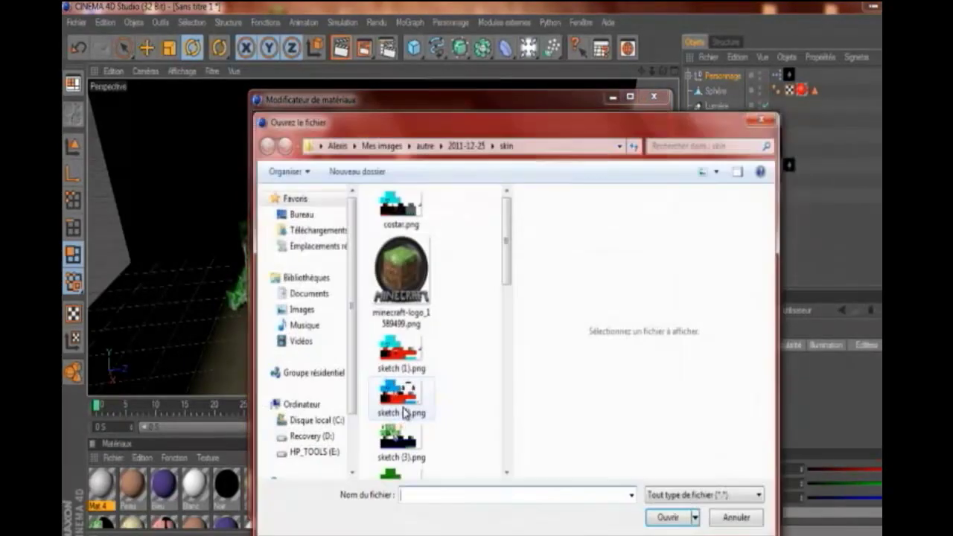
{"action": "left_click", "coordinate": [398, 445]}
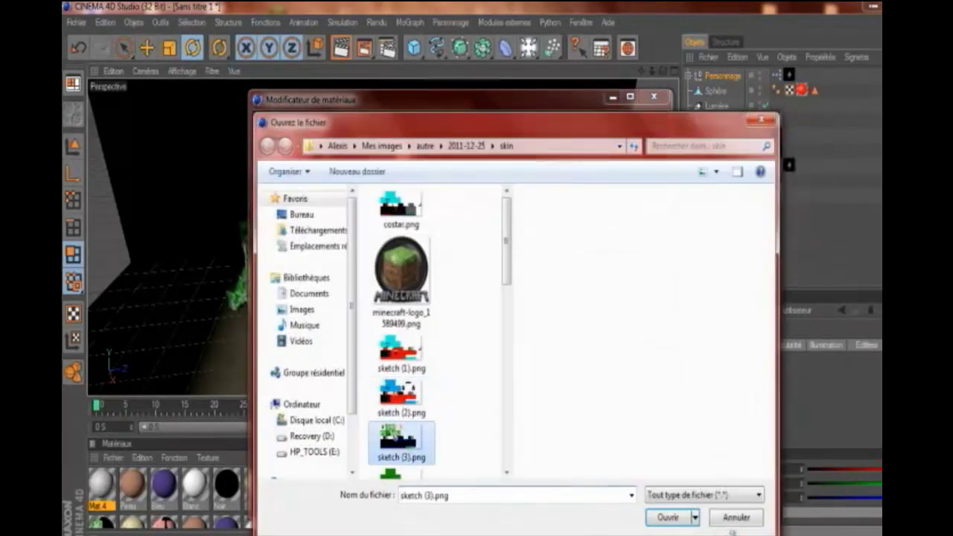
{"action": "left_click", "coordinate": [671, 517]}
{"action": "left_click", "coordinate": [568, 330]}
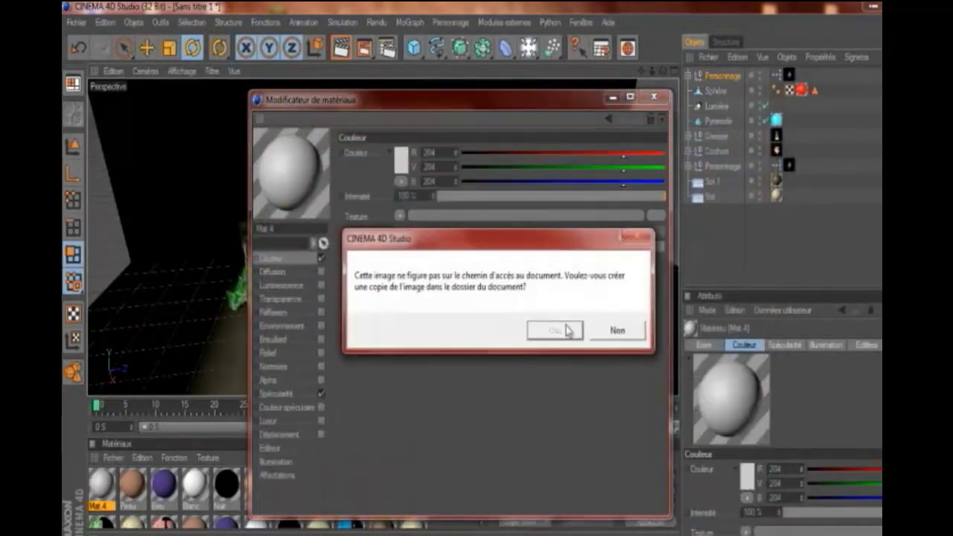
{"action": "left_click", "coordinate": [654, 96]}
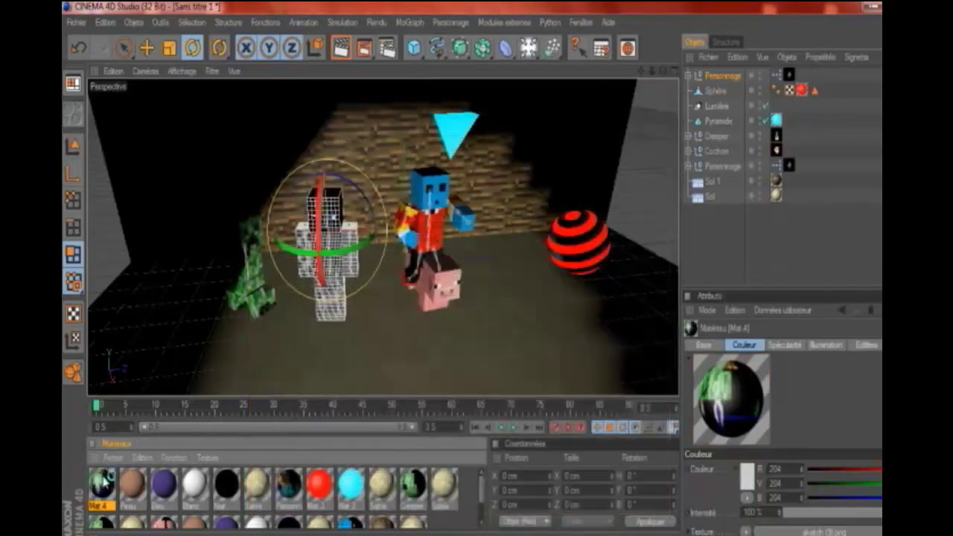
- Assign Mat 4 to the dark Personnage, limited to its polygon selection, and pick Rendu d'une zone
{"action": "left_click_drag", "start_coordinate": [739, 79], "coordinate": [736, 80]}
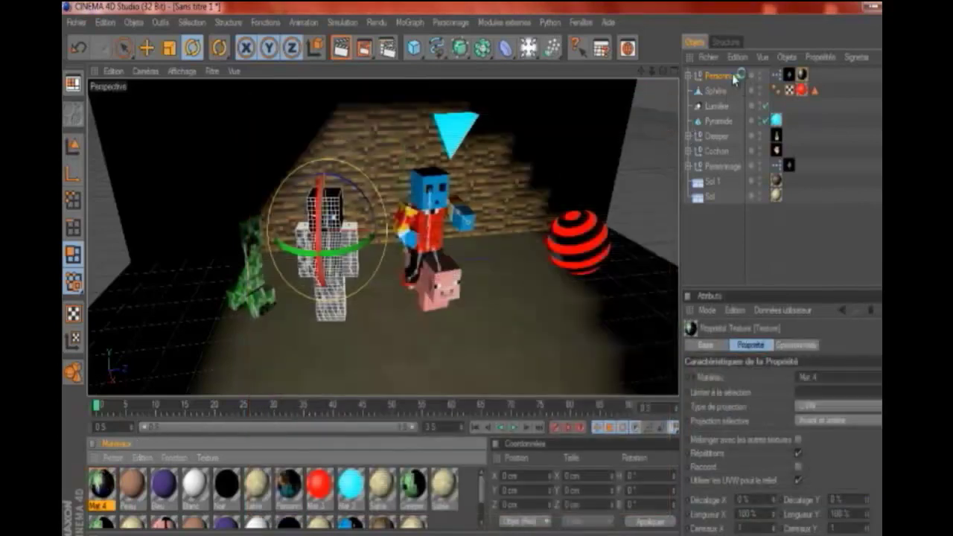
{"action": "left_click", "coordinate": [682, 255]}
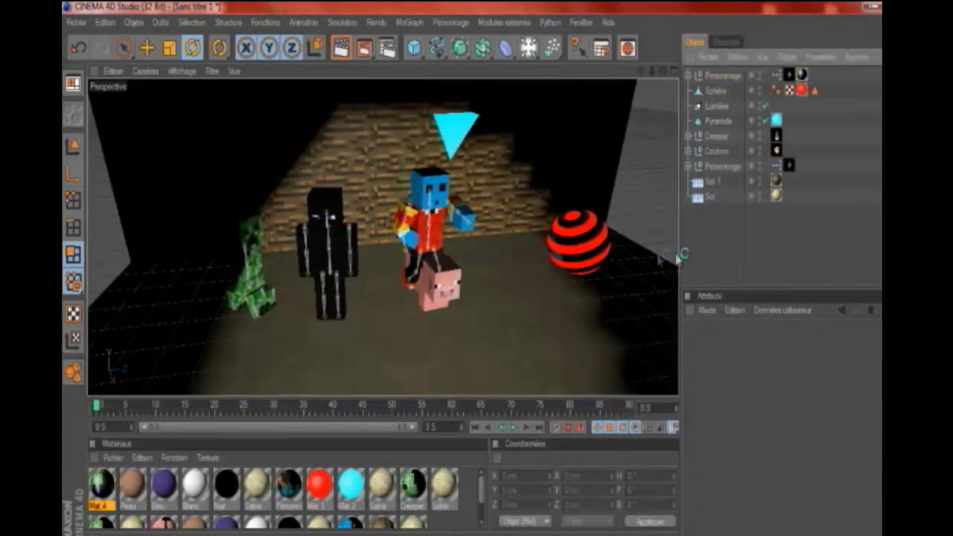
{"action": "left_click", "coordinate": [93, 488]}
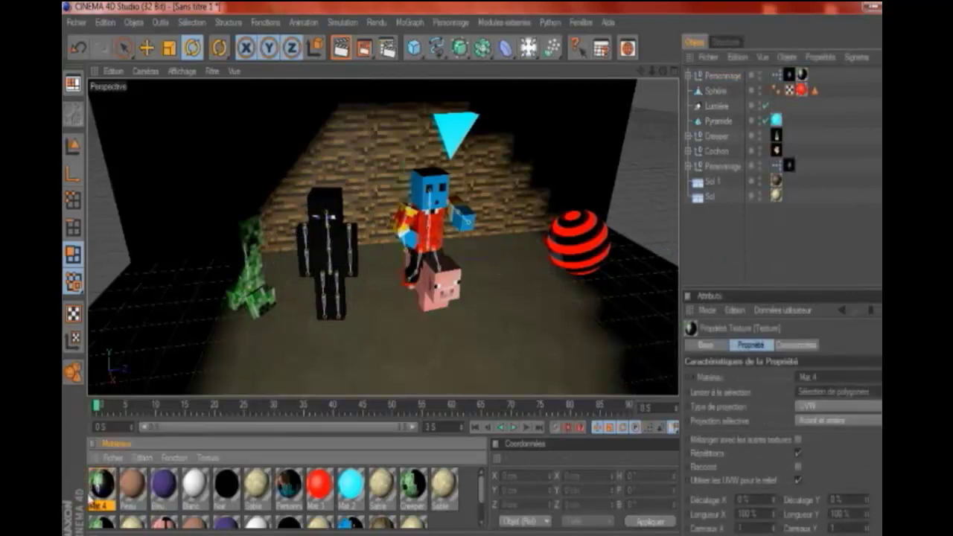
{"action": "left_click", "coordinate": [425, 359]}
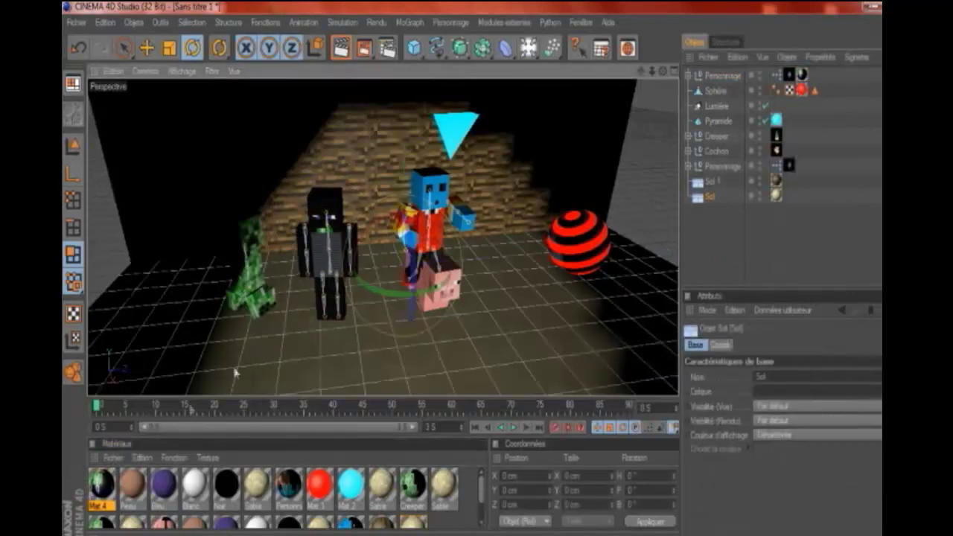
{"action": "left_click_drag", "start_coordinate": [328, 212], "coordinate": [327, 213]}
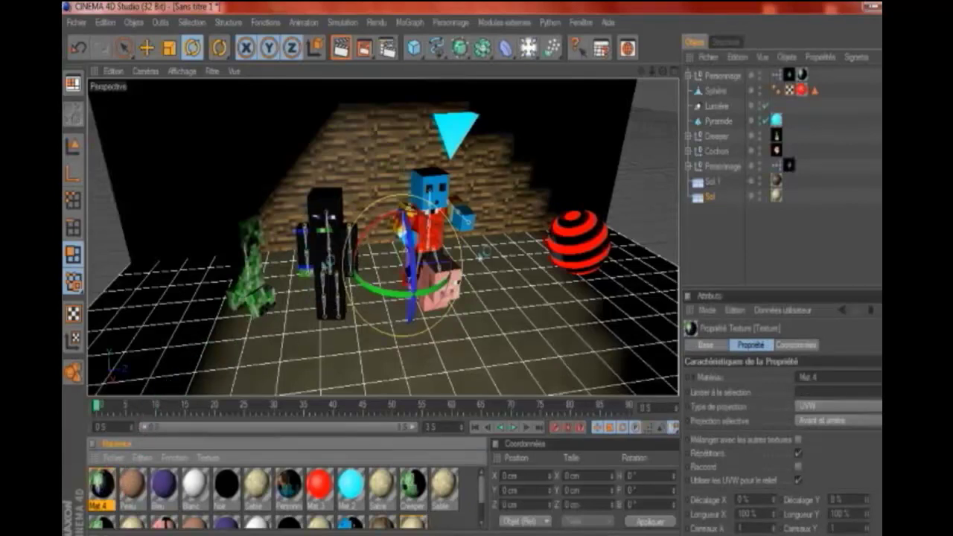
{"action": "left_click", "coordinate": [330, 285]}
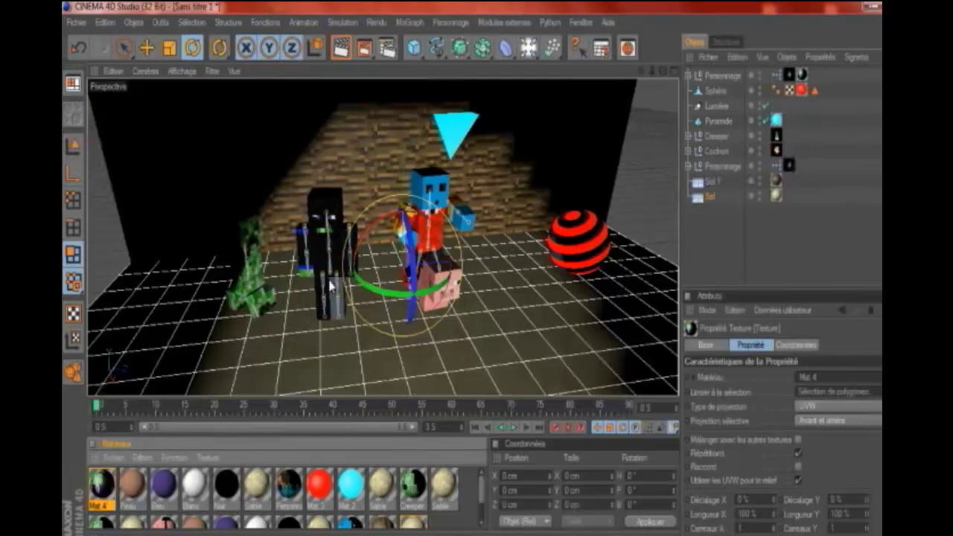
{"action": "left_click", "coordinate": [721, 76]}
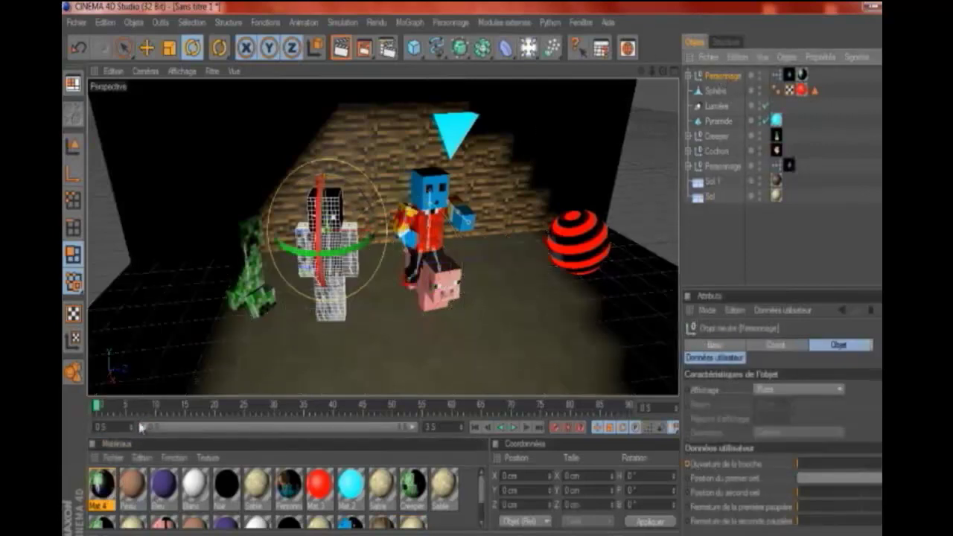
{"action": "left_click_drag", "start_coordinate": [88, 504], "coordinate": [336, 210]}
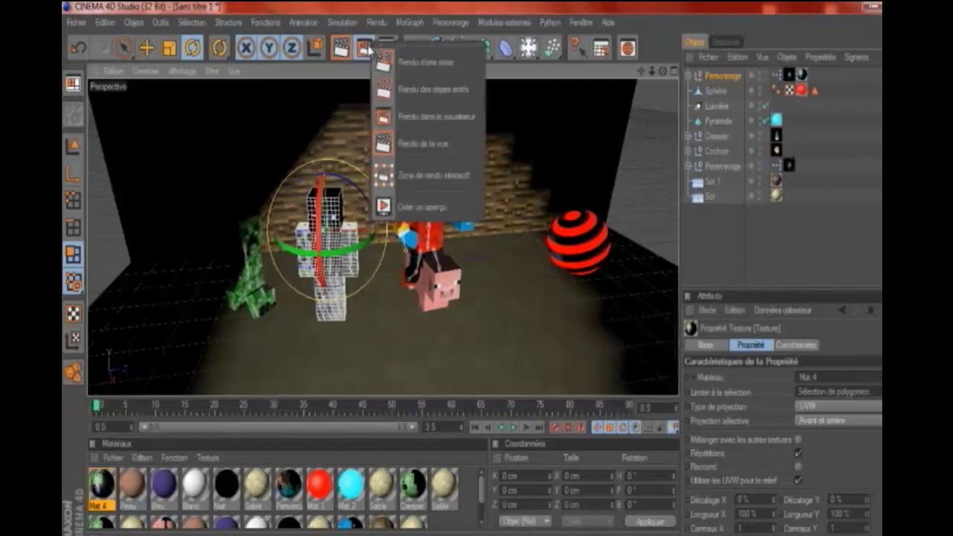
{"action": "left_click_drag", "start_coordinate": [370, 42], "coordinate": [405, 88]}
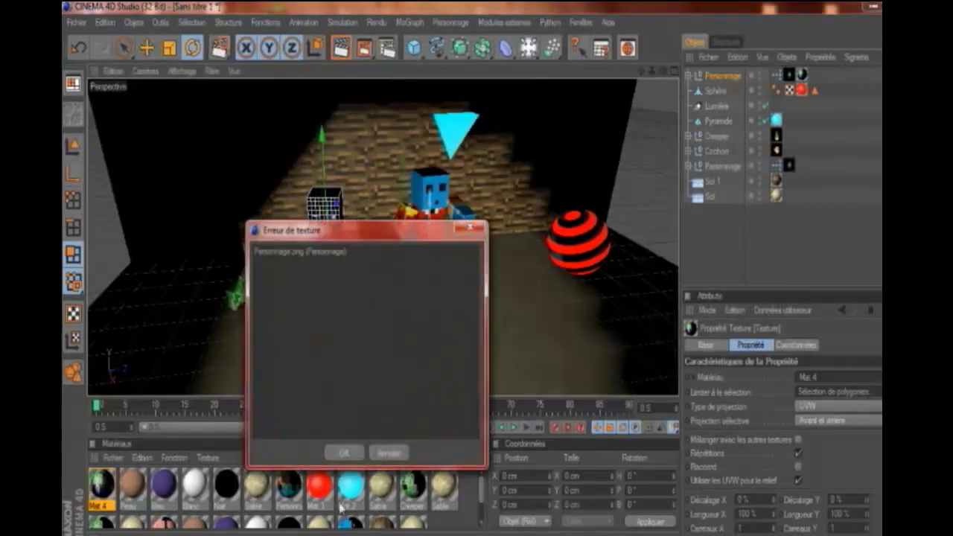
- Render a region around the dark character and dismiss the Personnage.png texture error
{"action": "left_click", "coordinate": [345, 454]}
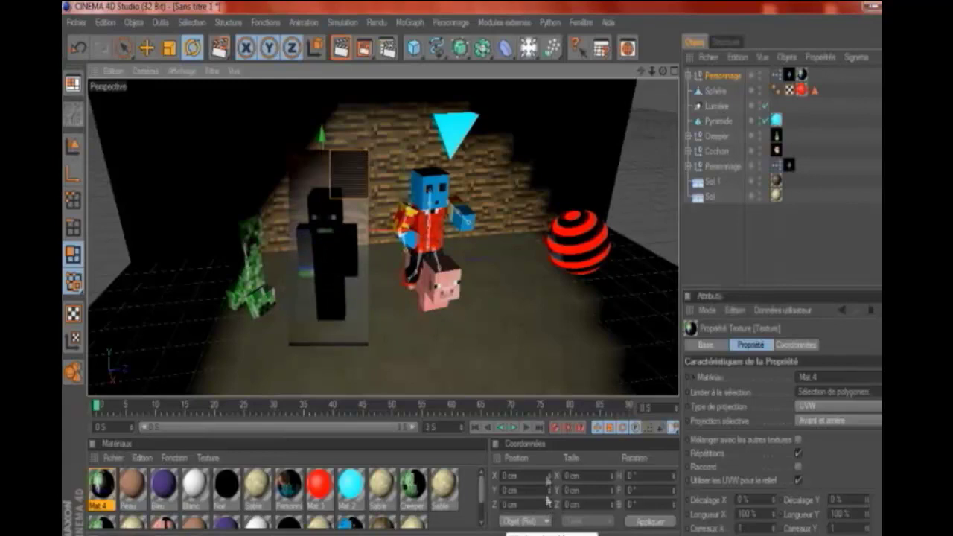
- Turn Personnage about 16° and lower its box part about 126 cm beside the pig, undoing an extra rotation
{"action": "left_click", "coordinate": [320, 257]}
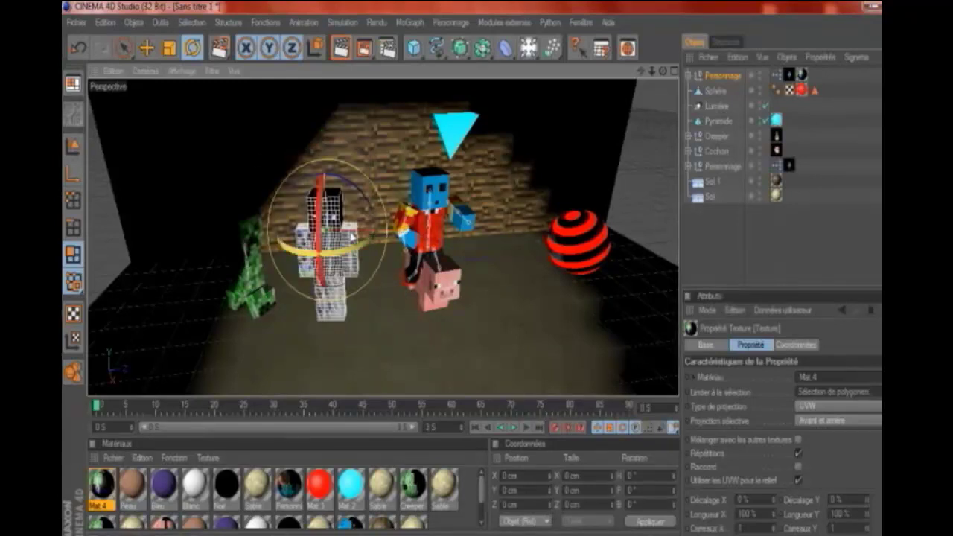
{"action": "left_click_drag", "start_coordinate": [321, 238], "coordinate": [315, 343]}
{"action": "left_click", "coordinate": [144, 49]}
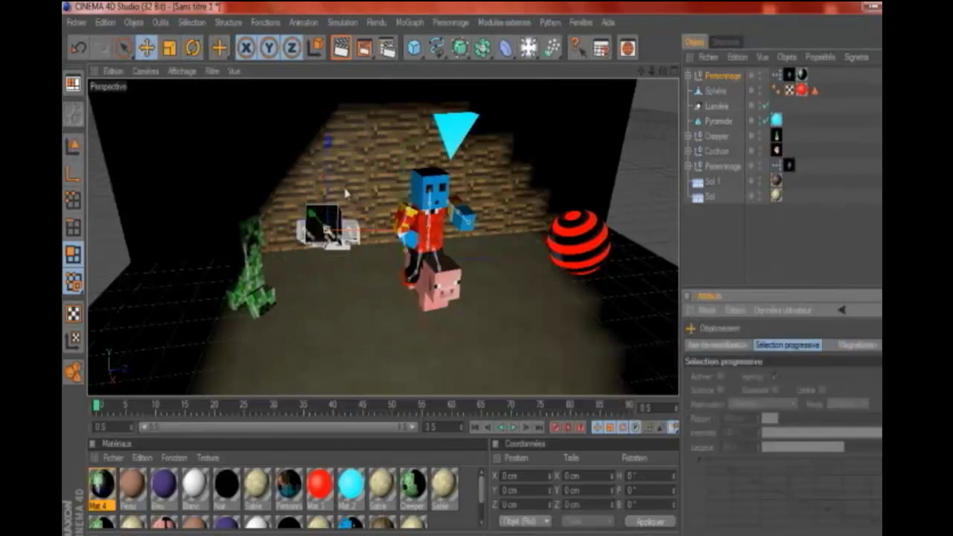
{"action": "left_click_drag", "start_coordinate": [330, 178], "coordinate": [336, 176]}
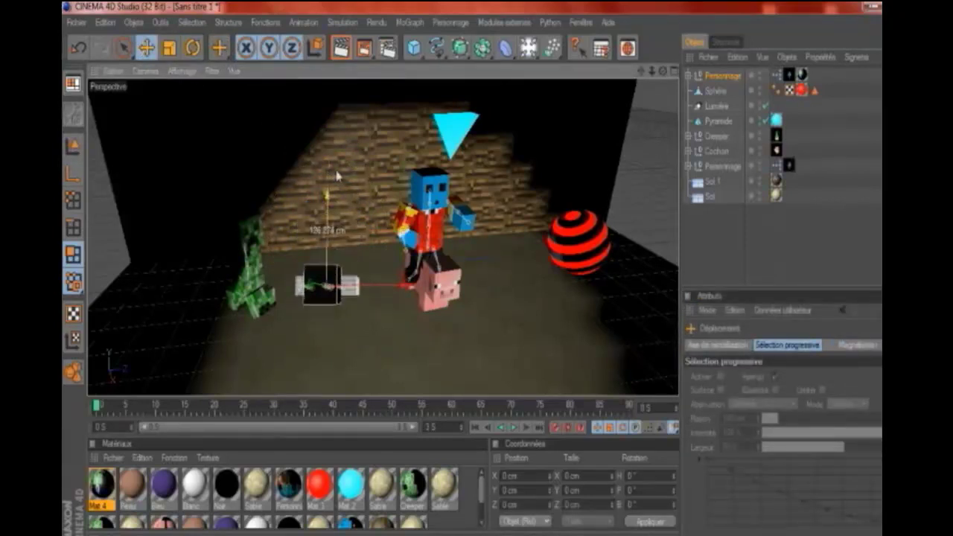
{"action": "left_click", "coordinate": [192, 48]}
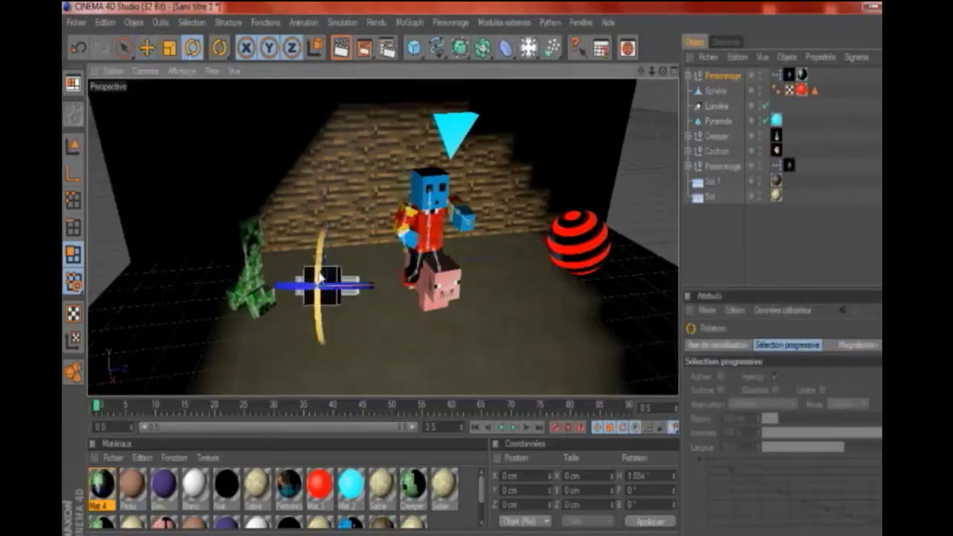
{"action": "left_click_drag", "start_coordinate": [322, 298], "coordinate": [319, 289]}
{"action": "key", "text": "ctrl+z"}
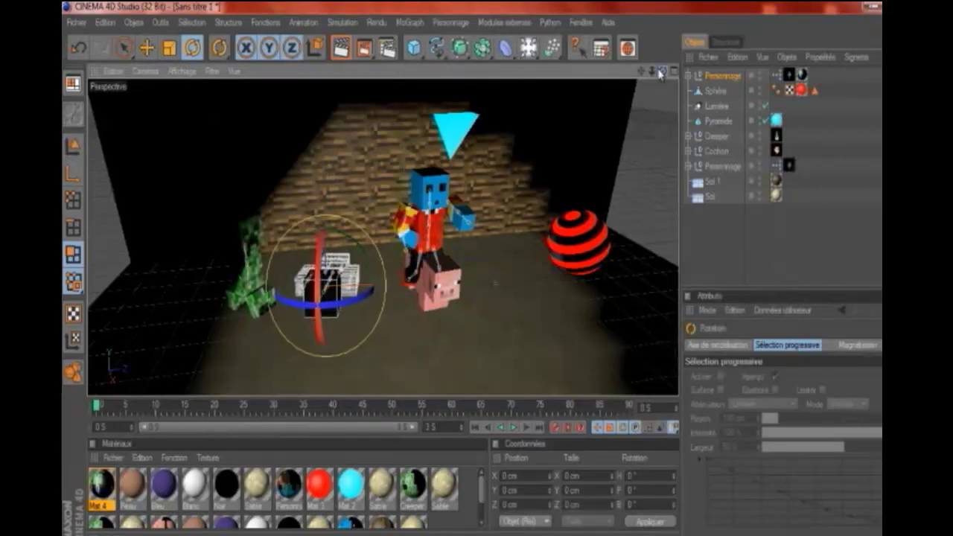
{"action": "left_click_drag", "start_coordinate": [495, 281], "coordinate": [422, 306], "text": "alt"}
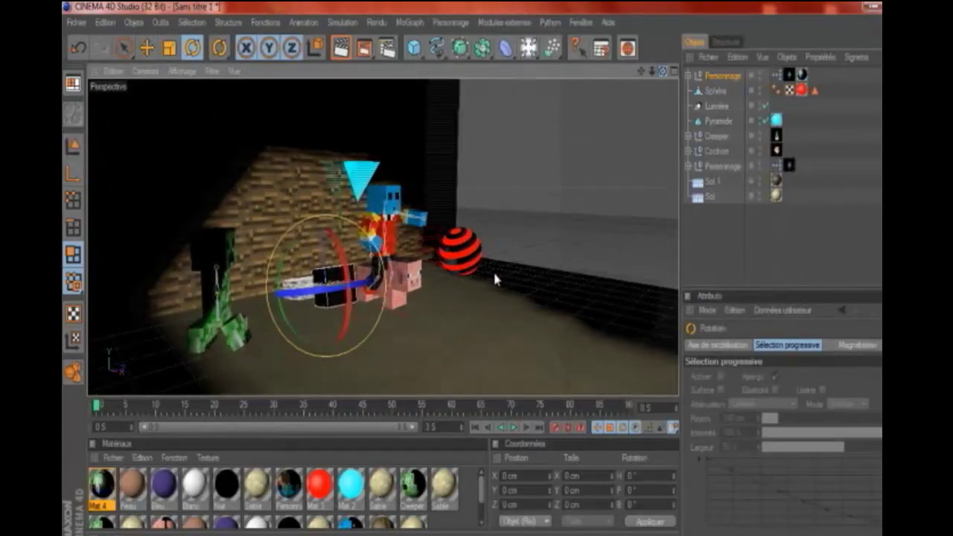
{"action": "left_click", "coordinate": [147, 48]}
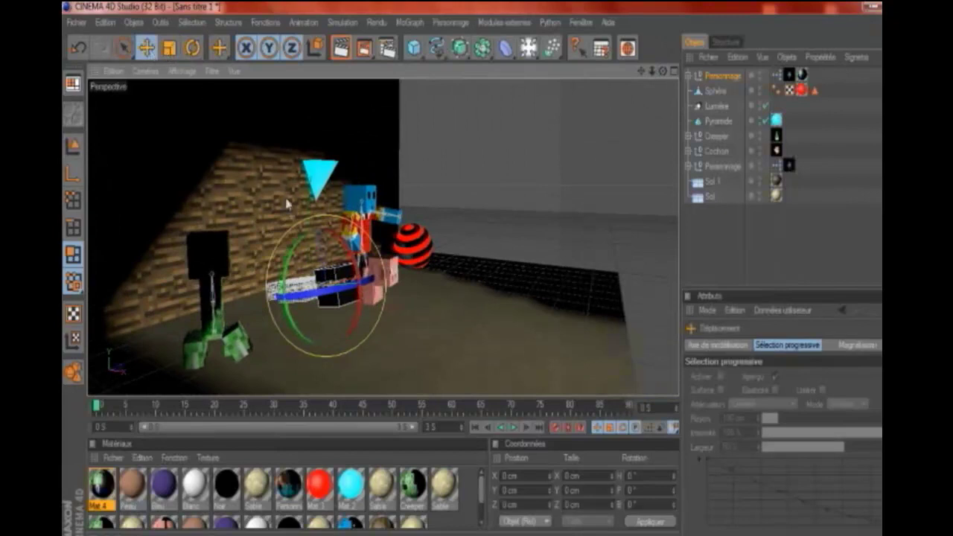
{"action": "left_click_drag", "start_coordinate": [498, 278], "coordinate": [497, 275]}
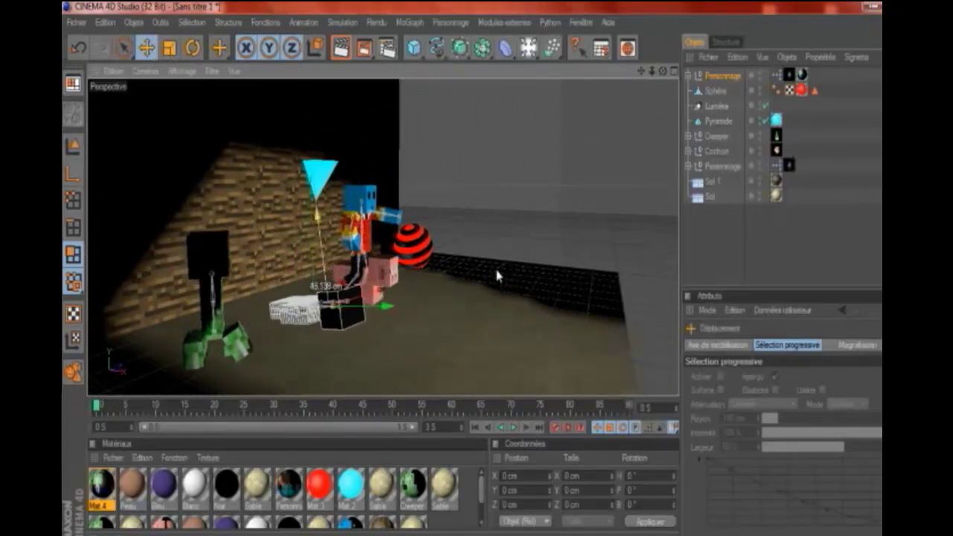
- Rotate a body part of the figure to about -151° heading and 46.664° bank
{"action": "double_click", "coordinate": [791, 77]}
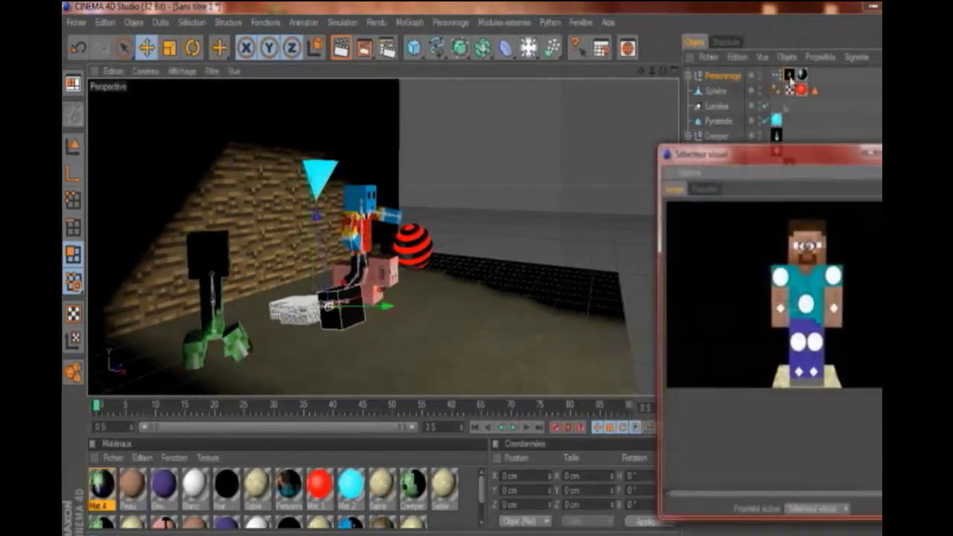
{"action": "double_click", "coordinate": [741, 521]}
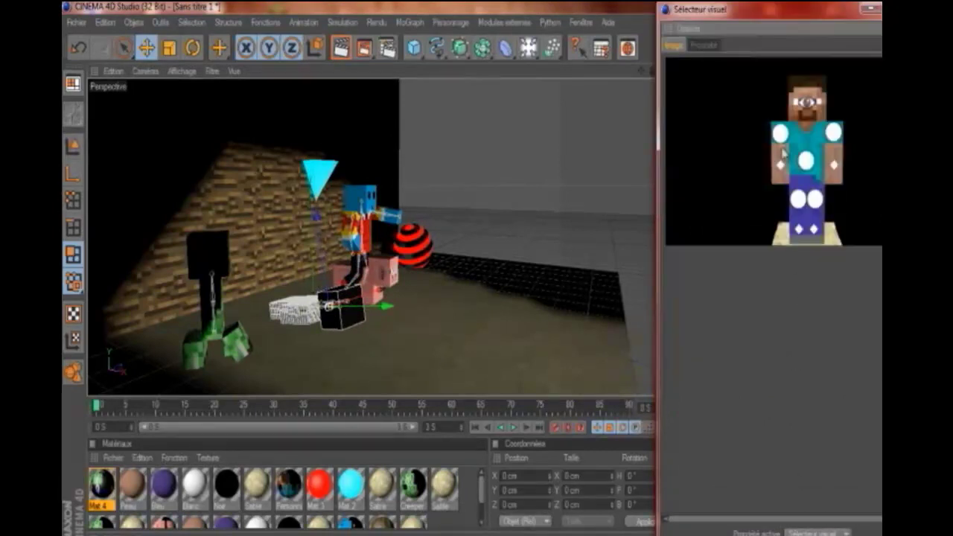
{"action": "key", "text": "r"}
{"action": "mouse_move", "coordinate": [350, 334]}
{"action": "left_mouse_down"}
{"action": "mouse_move", "coordinate": [306, 276]}
{"action": "mouse_move", "coordinate": [345, 317]}
{"action": "mouse_move", "coordinate": [320, 313]}
{"action": "left_mouse_up"}
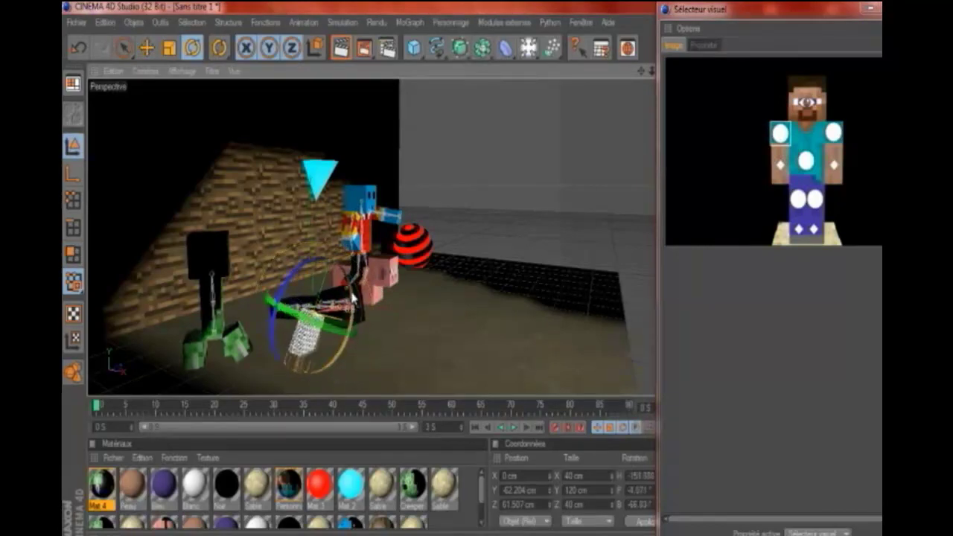
{"action": "left_click", "coordinate": [298, 272]}
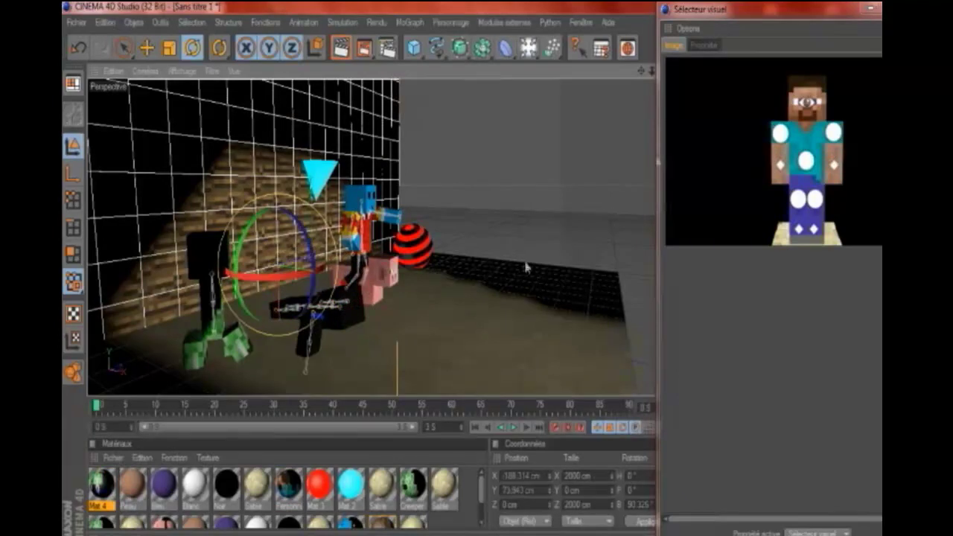
{"action": "key", "text": "ctrl+z"}
{"action": "key", "text": "ctrl+z"}
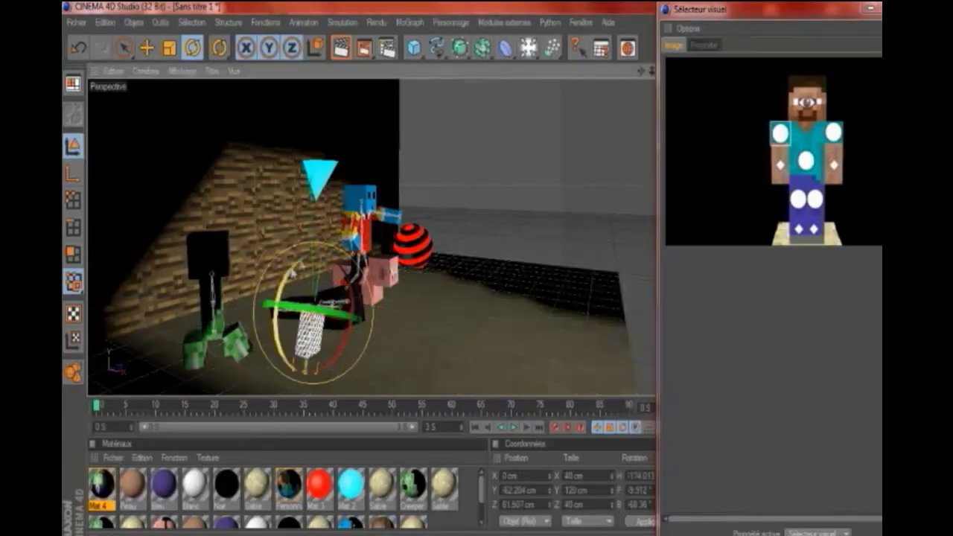
{"action": "left_click_drag", "start_coordinate": [290, 268], "coordinate": [646, 206]}
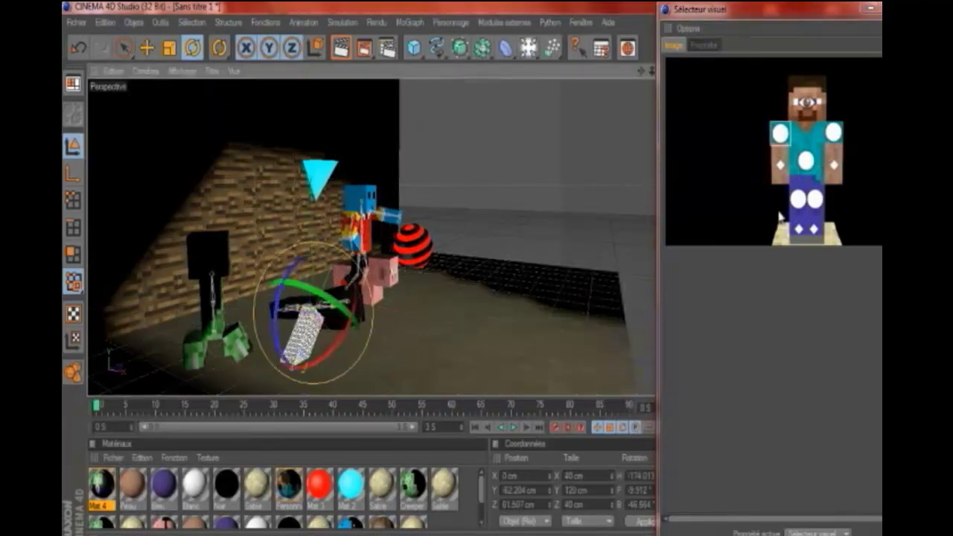
- Swing the leg to about -35° and rotate both arms into new poses
{"action": "left_click", "coordinate": [781, 166]}
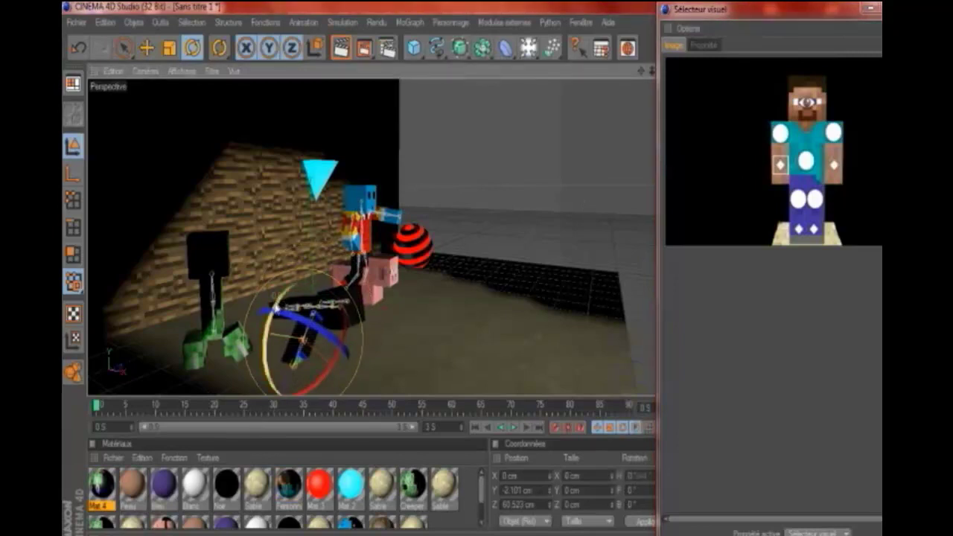
{"action": "mouse_move", "coordinate": [277, 300]}
{"action": "left_mouse_down"}
{"action": "mouse_move", "coordinate": [266, 337]}
{"action": "mouse_move", "coordinate": [313, 311]}
{"action": "left_mouse_up"}
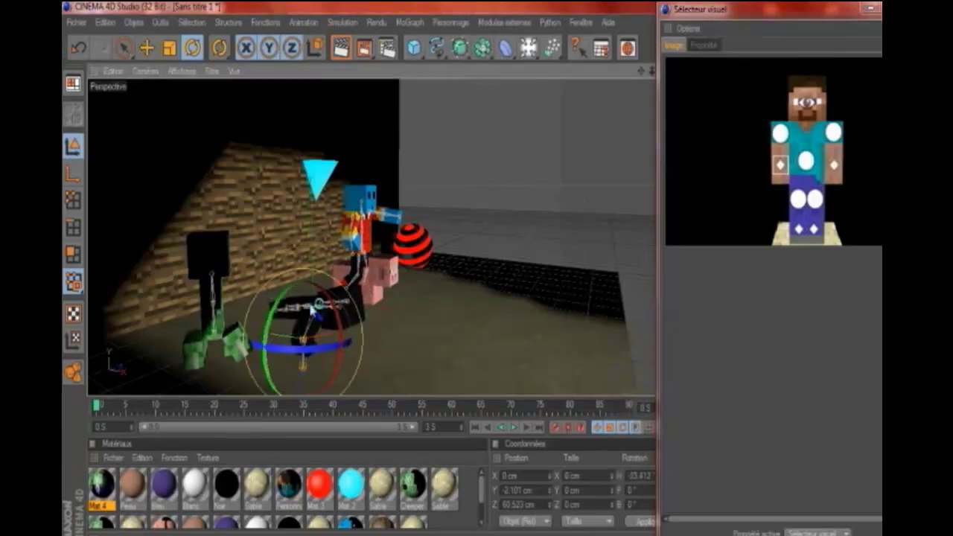
{"action": "left_click", "coordinate": [781, 134]}
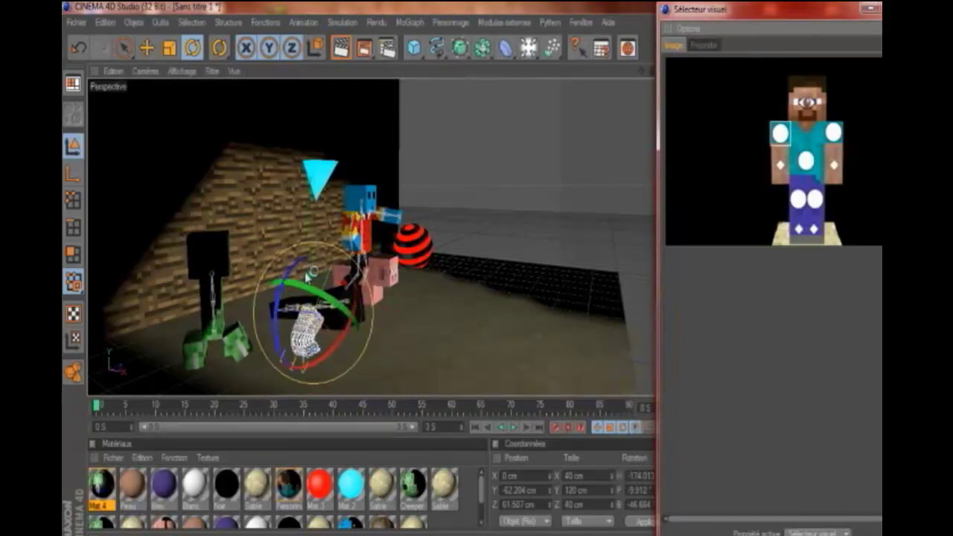
{"action": "left_click_drag", "start_coordinate": [301, 272], "coordinate": [277, 320]}
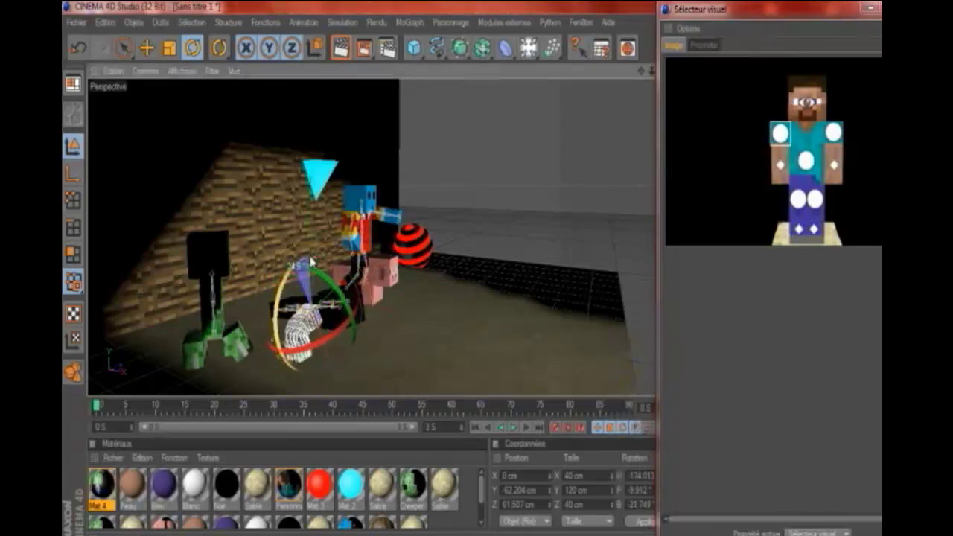
{"action": "left_click", "coordinate": [840, 137]}
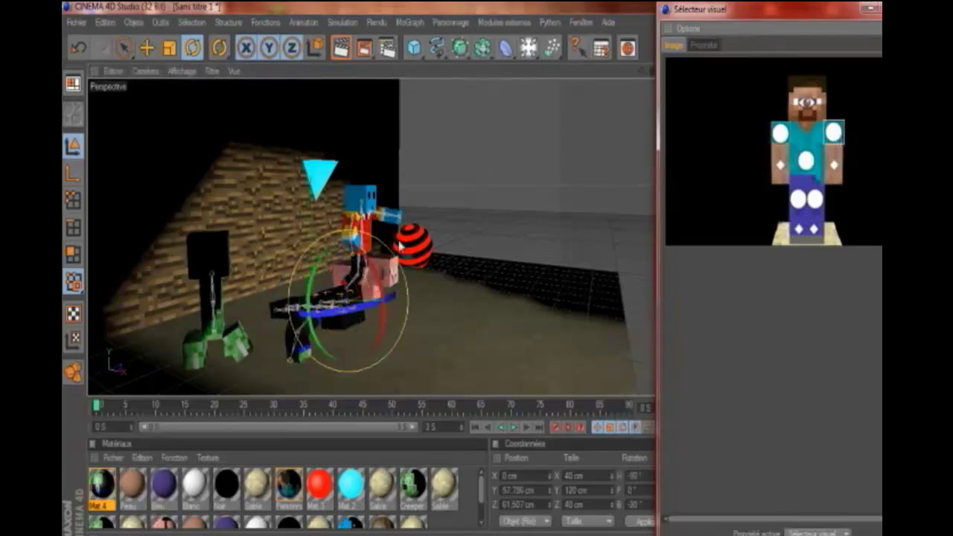
{"action": "mouse_move", "coordinate": [381, 279]}
{"action": "left_mouse_down"}
{"action": "mouse_move", "coordinate": [381, 301]}
{"action": "mouse_move", "coordinate": [318, 271]}
{"action": "mouse_move", "coordinate": [376, 331]}
{"action": "mouse_move", "coordinate": [383, 298]}
{"action": "left_mouse_up"}
{"action": "left_click", "coordinate": [756, 193]}
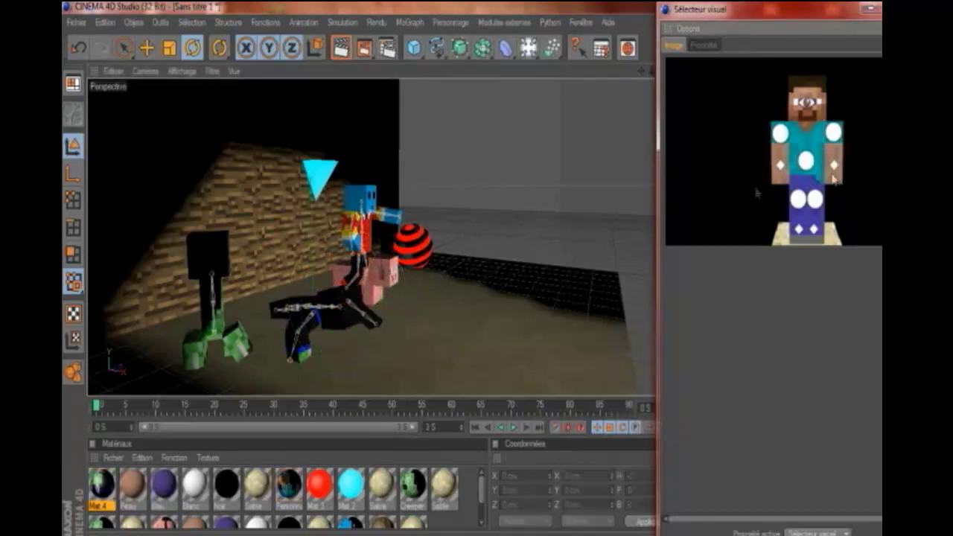
{"action": "left_click", "coordinate": [830, 168]}
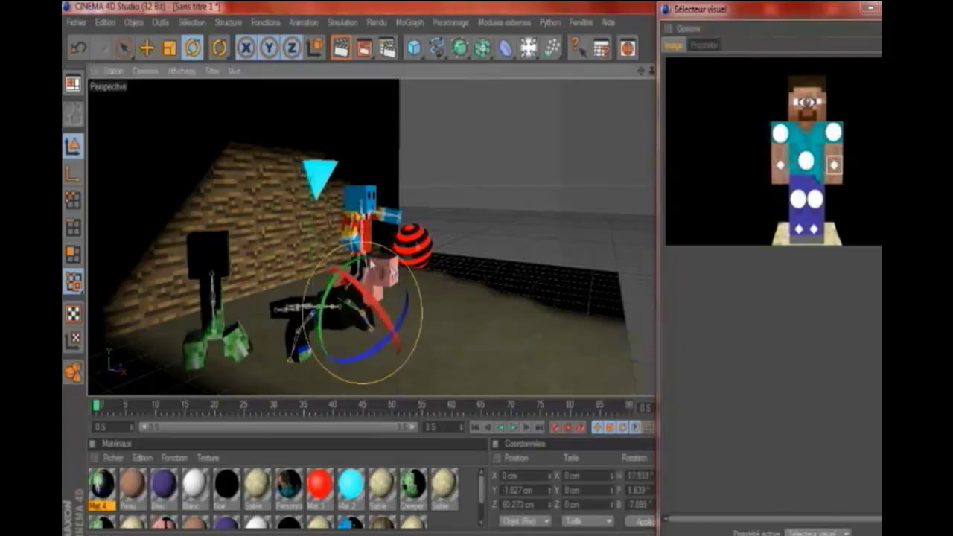
{"action": "left_click", "coordinate": [870, 9]}
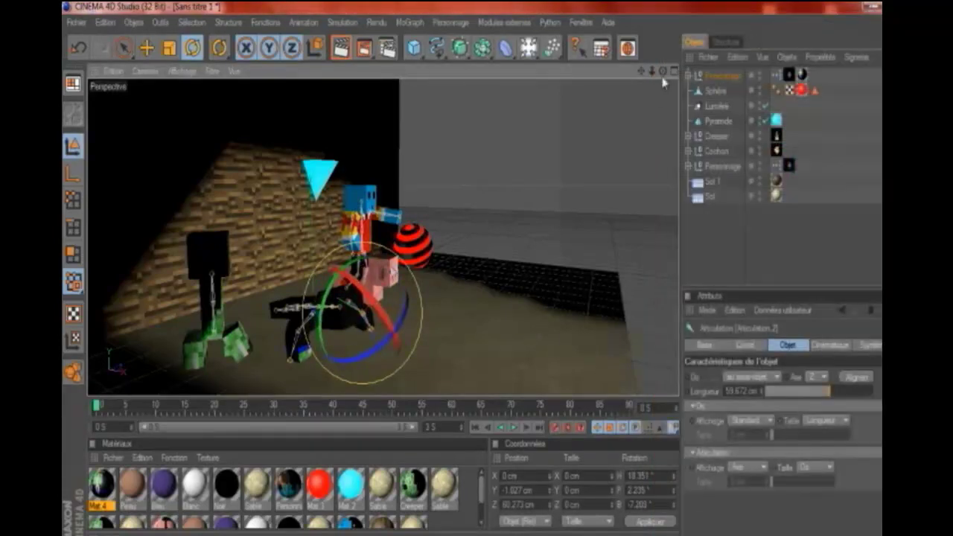
- Orbit to a front view of the sprawled figure between creeper and pig, clearing the selection
{"action": "left_click_drag", "start_coordinate": [552, 274], "coordinate": [497, 276], "text": "alt"}
{"action": "left_click", "coordinate": [491, 238]}
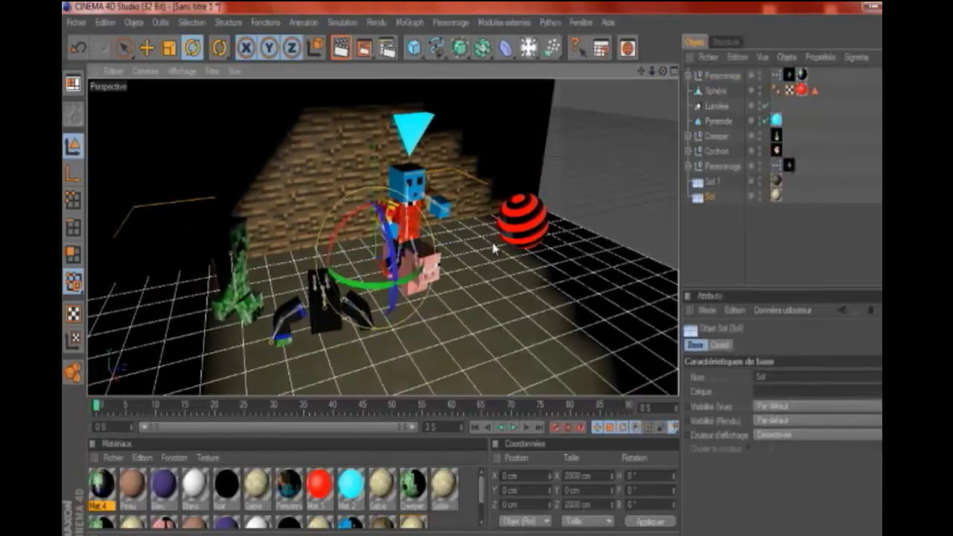
{"action": "left_click", "coordinate": [587, 140]}
{"action": "mouse_move", "coordinate": [493, 287]}
{"action": "left_mouse_down", "text": "alt"}
{"action": "mouse_move", "coordinate": [493, 271]}
{"action": "mouse_move", "coordinate": [499, 280]}
{"action": "mouse_move", "coordinate": [514, 268]}
{"action": "left_mouse_up", "text": "alt"}
{"action": "left_click_drag", "start_coordinate": [662, 75], "coordinate": [639, 75]}
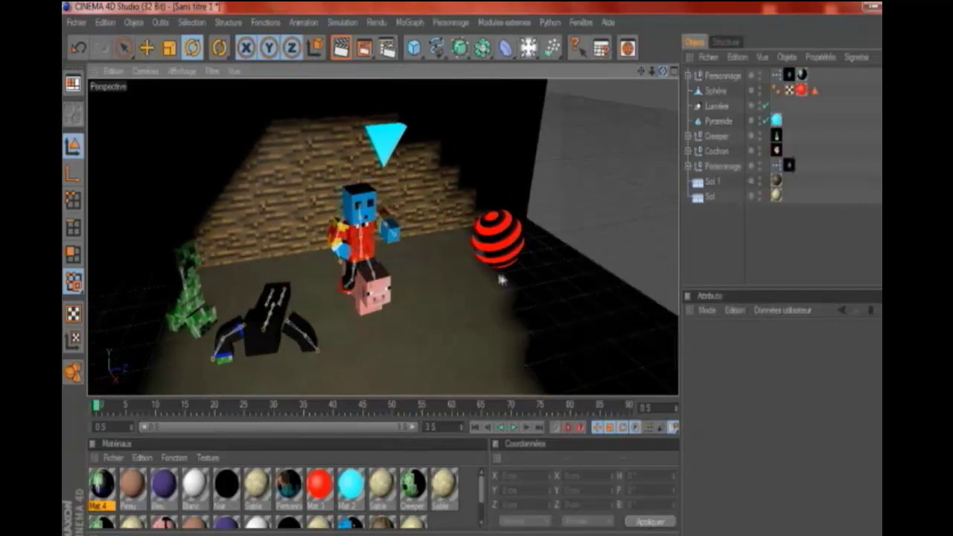
{"action": "left_click_drag", "start_coordinate": [511, 270], "coordinate": [498, 278], "text": "alt"}
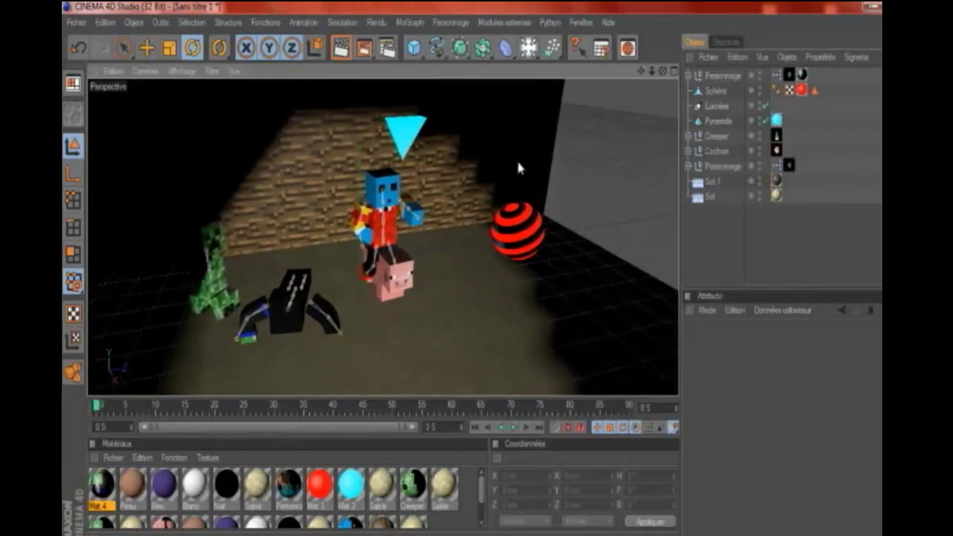
- Add a MoText object reading creeper with depth 70
{"action": "left_click", "coordinate": [410, 22]}
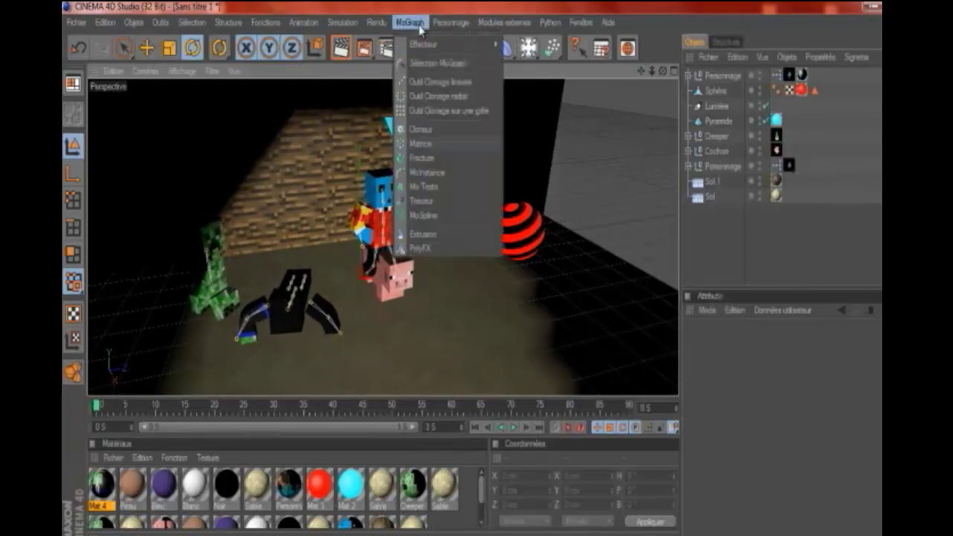
{"action": "left_click", "coordinate": [423, 186]}
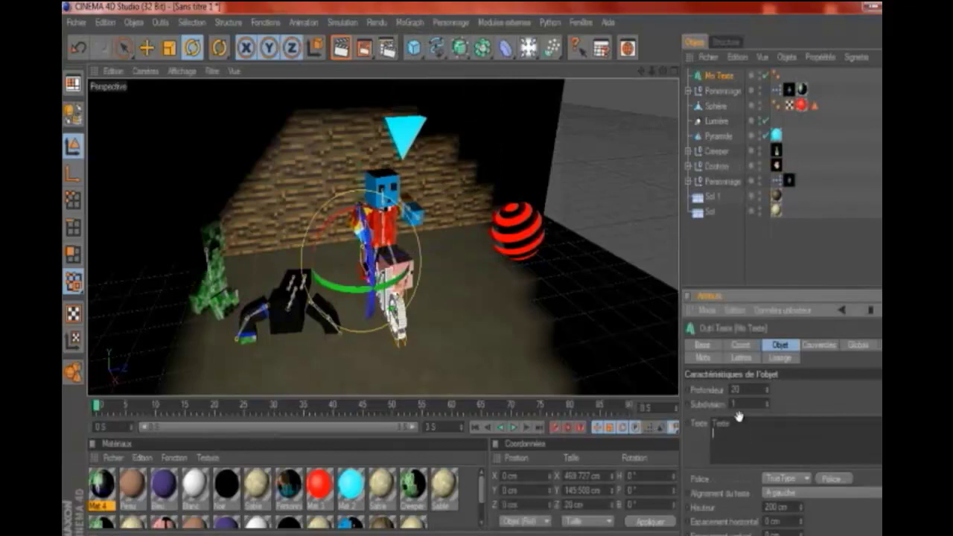
{"action": "left_click_drag", "start_coordinate": [733, 427], "coordinate": [698, 430]}
{"action": "type", "text": "creeper"}
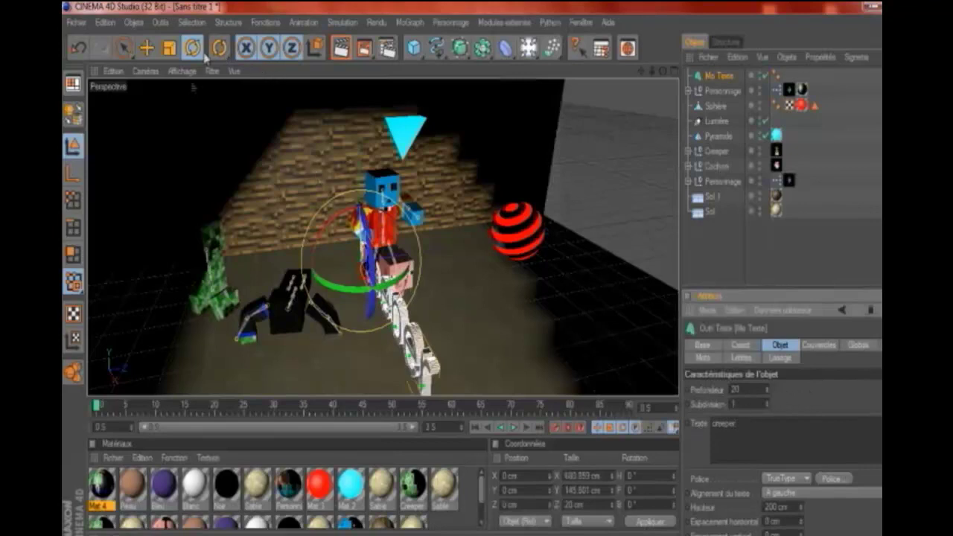
{"action": "double_click", "coordinate": [733, 389]}
{"action": "type", "text": "70"}
{"action": "key", "text": "Return"}
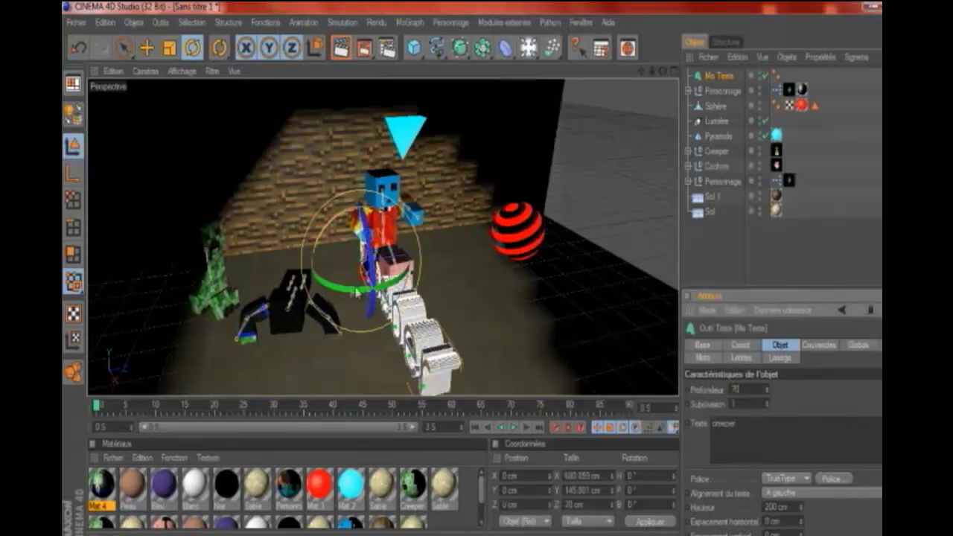
- Turn the creeper text about 89° and move it beside the creeper near the back wall
{"action": "left_click_drag", "start_coordinate": [424, 266], "coordinate": [441, 272]}
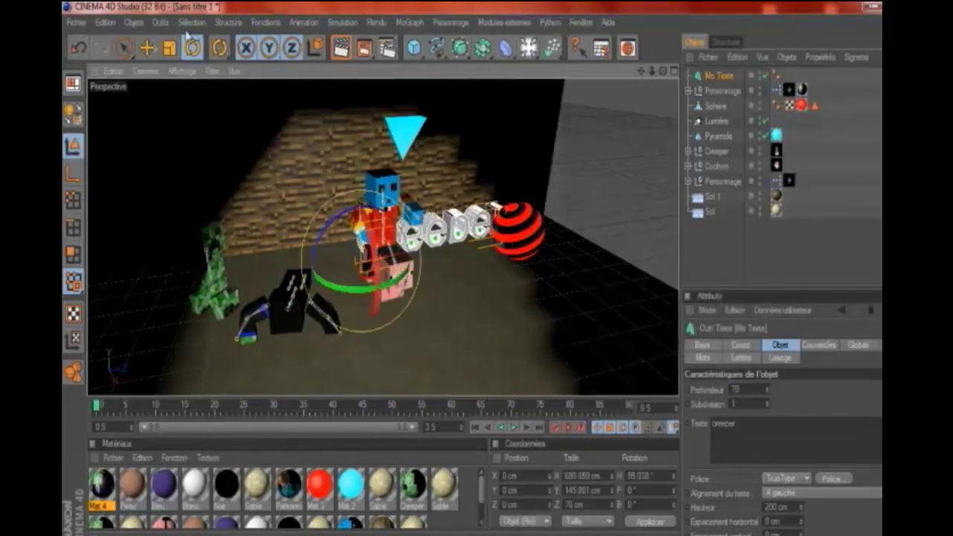
{"action": "key", "text": "e"}
{"action": "mouse_move", "coordinate": [361, 180]}
{"action": "left_mouse_down"}
{"action": "mouse_move", "coordinate": [224, 208]}
{"action": "mouse_move", "coordinate": [496, 280]}
{"action": "left_mouse_up"}
{"action": "left_click", "coordinate": [584, 201]}
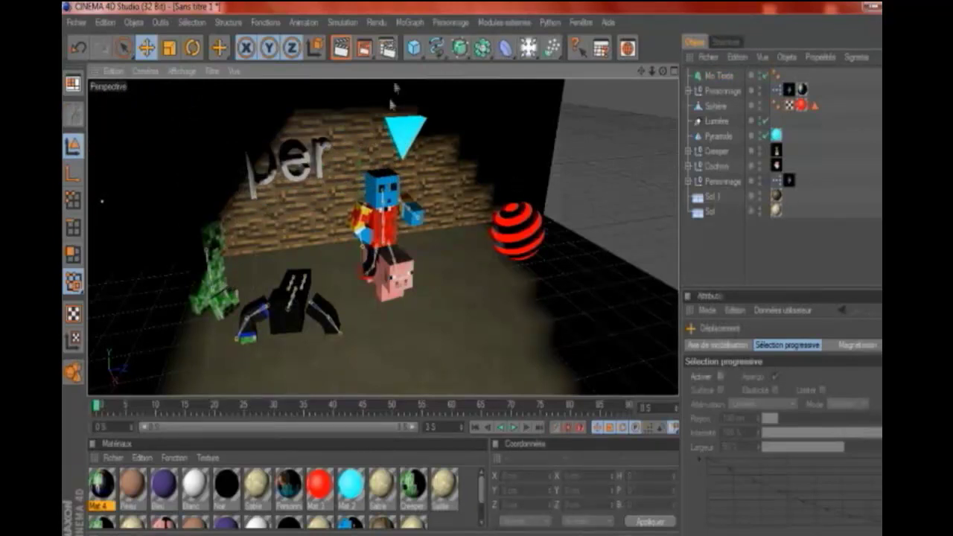
- Set the render anti-aliasing mode to Au mieux
{"action": "left_click", "coordinate": [387, 47]}
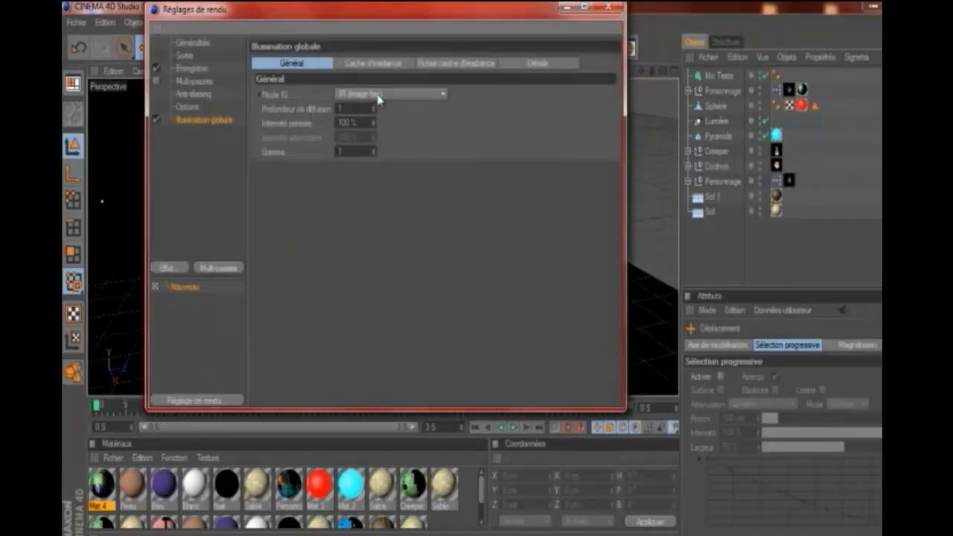
{"action": "left_click", "coordinate": [188, 110]}
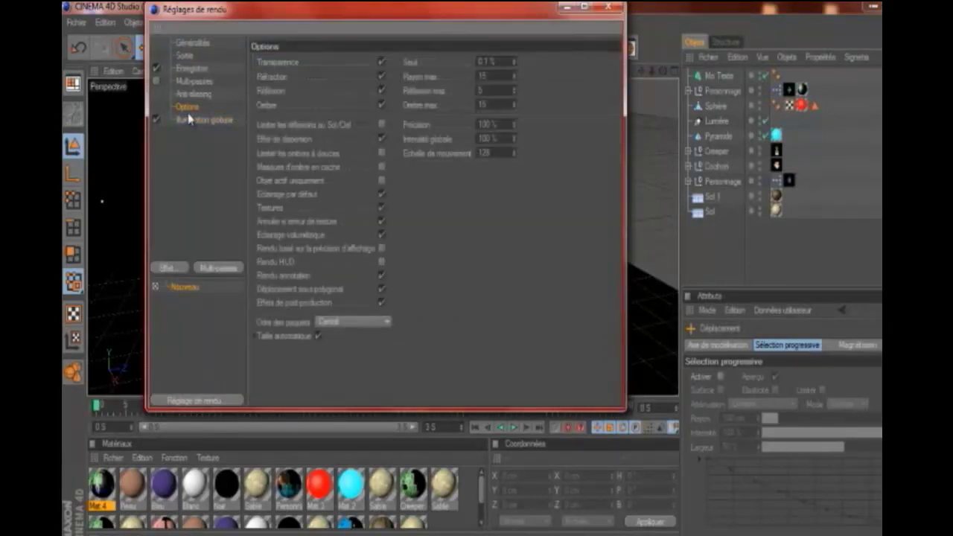
{"action": "left_click", "coordinate": [199, 82]}
{"action": "left_click", "coordinate": [196, 95]}
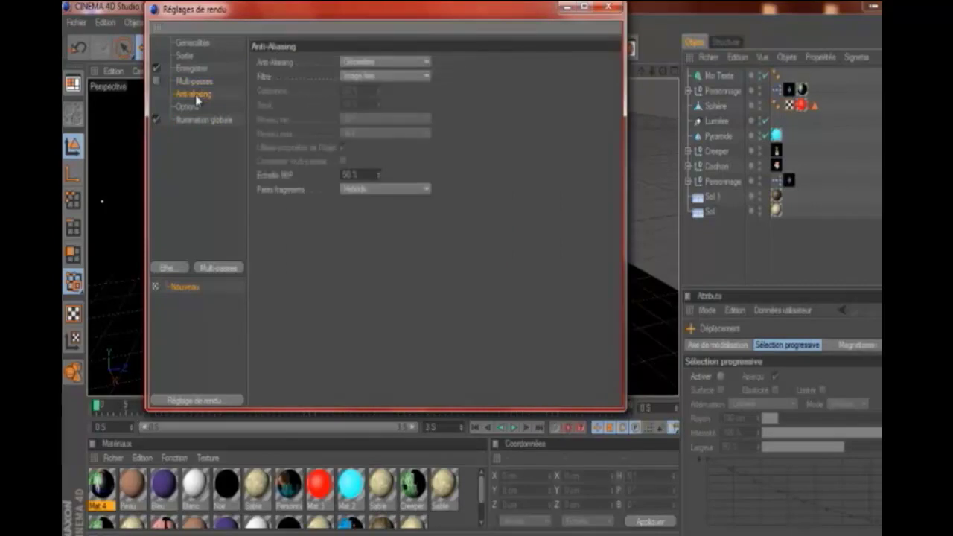
{"action": "left_click", "coordinate": [376, 62]}
{"action": "left_click", "coordinate": [362, 106]}
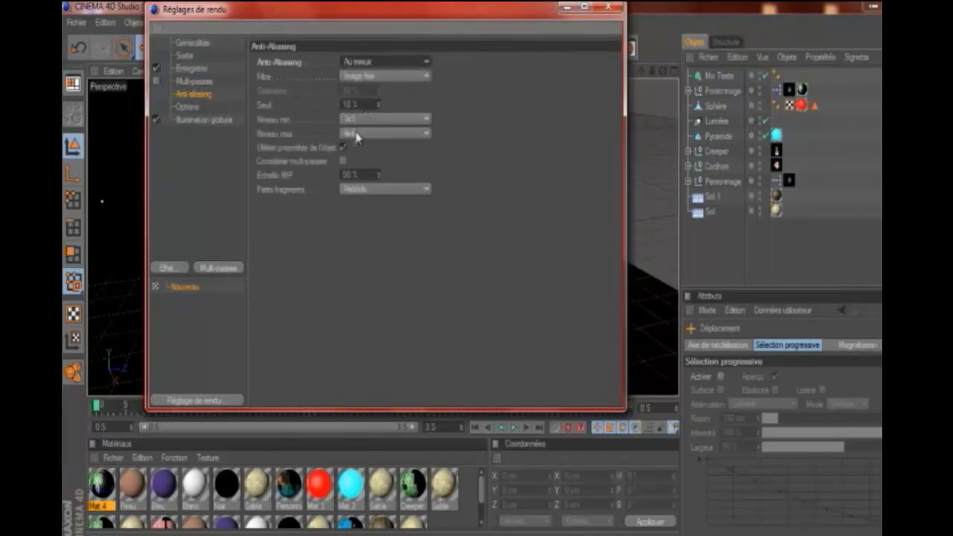
- Set anti-aliasing levels to minimum 1x1 and maximum 4x4, leaving the filter unchanged
{"action": "left_click", "coordinate": [357, 123]}
{"action": "left_click", "coordinate": [358, 127]}
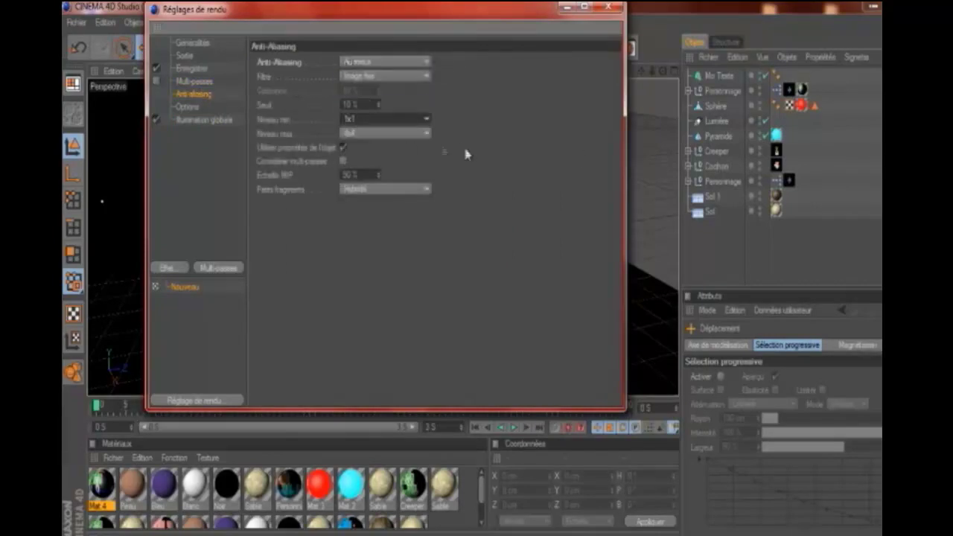
{"action": "left_click", "coordinate": [415, 133]}
{"action": "left_click", "coordinate": [425, 130]}
{"action": "left_click", "coordinate": [414, 133]}
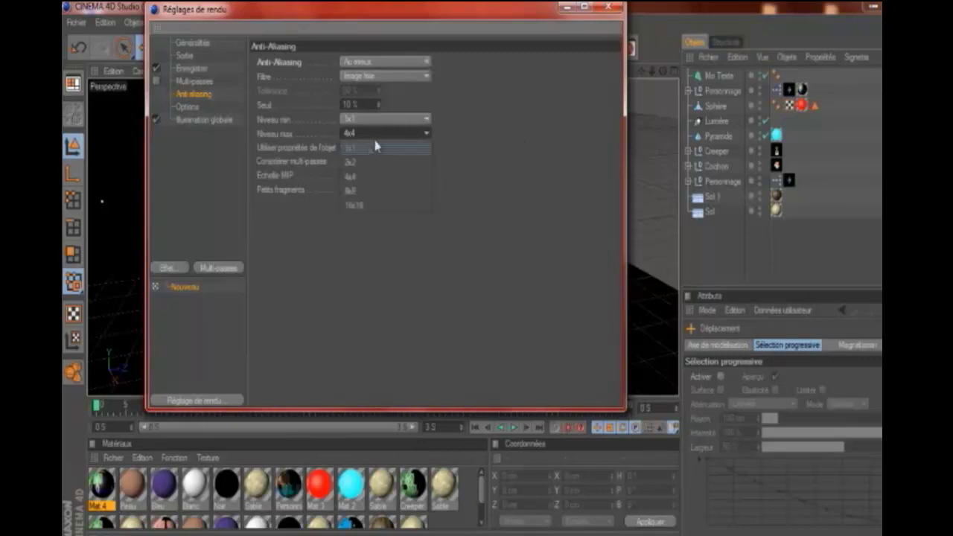
{"action": "left_click", "coordinate": [362, 161]}
{"action": "left_click", "coordinate": [402, 134]}
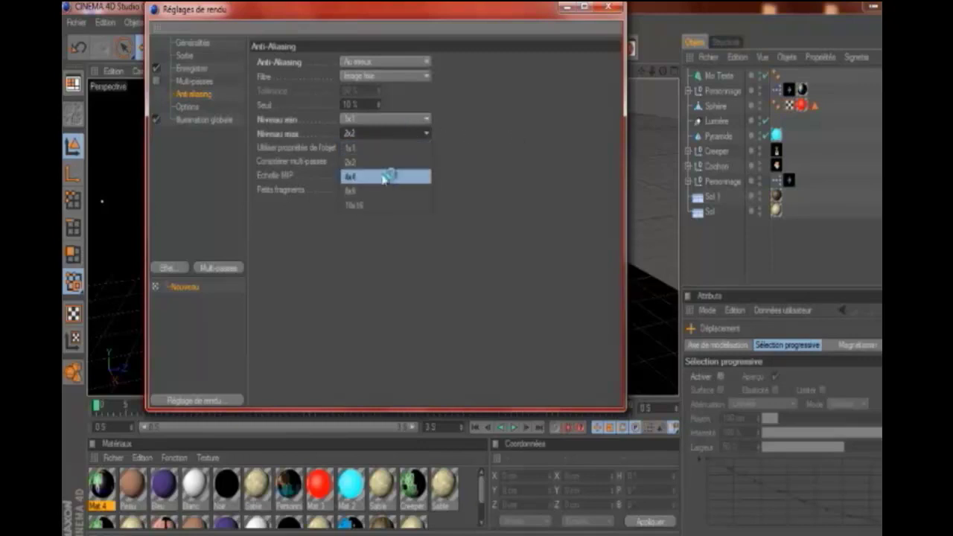
{"action": "left_click", "coordinate": [384, 176]}
{"action": "left_click", "coordinate": [414, 78]}
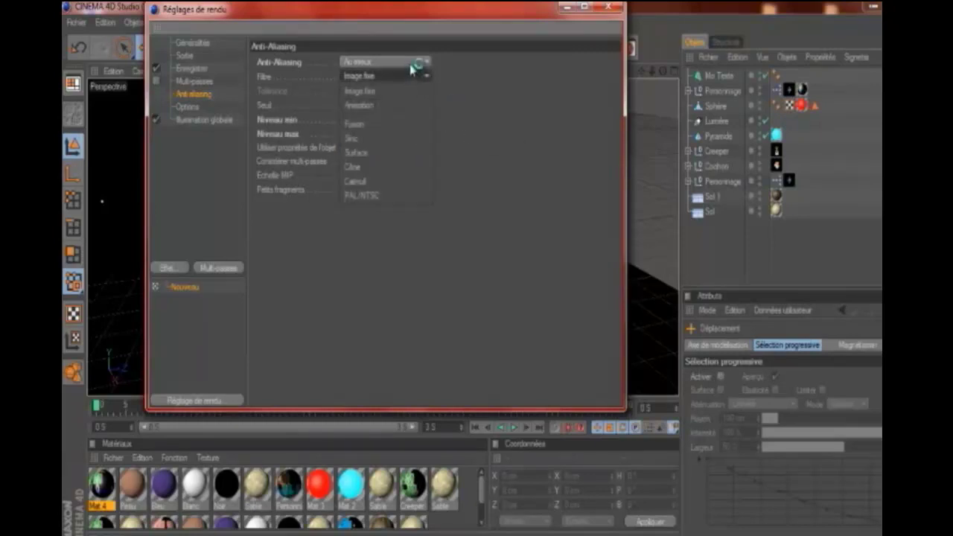
{"action": "left_click", "coordinate": [445, 79]}
{"action": "left_click", "coordinate": [195, 69]}
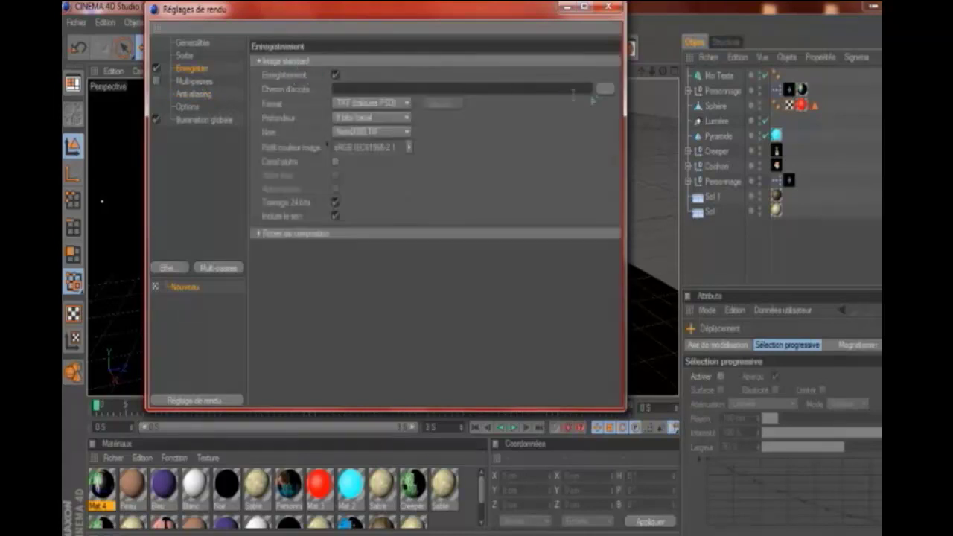
- In Output settings, set the image to 1080 wide and 720 high at 360 ppi resolution
{"action": "left_click", "coordinate": [187, 56]}
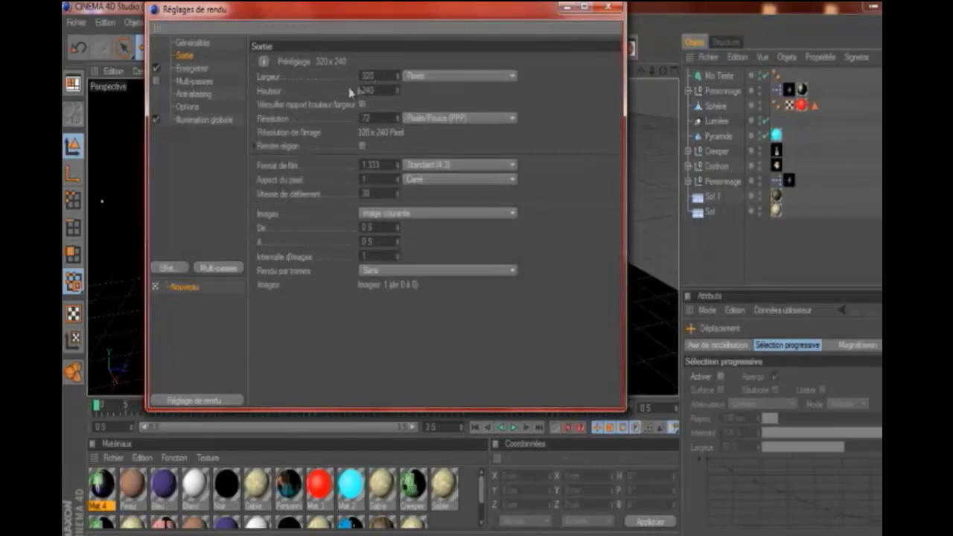
{"action": "double_click", "coordinate": [373, 75]}
{"action": "type", "text": "1080"}
{"action": "left_click", "coordinate": [384, 93]}
{"action": "key", "text": "BackSpace"}
{"action": "type", "text": "72"}
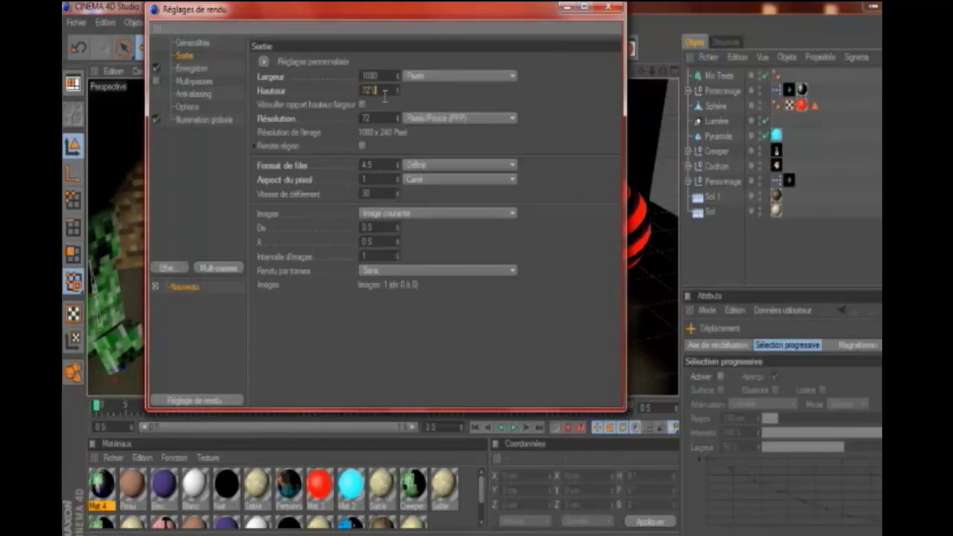
{"action": "type", "text": "0"}
{"action": "key", "text": "Return"}
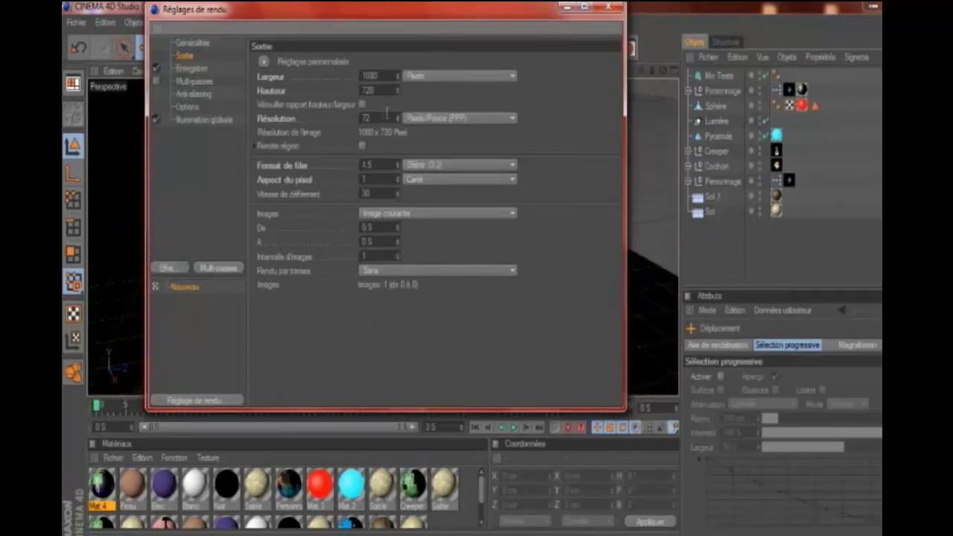
{"action": "left_click", "coordinate": [387, 116]}
- Set the film format to HDTV (16:9), rendering only the current frame
{"action": "left_click", "coordinate": [182, 46]}
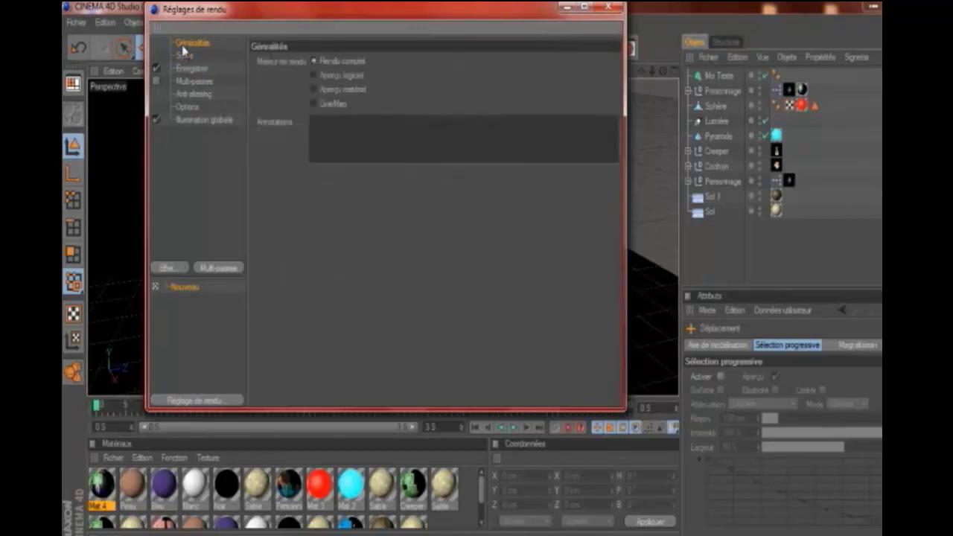
{"action": "left_click", "coordinate": [182, 56]}
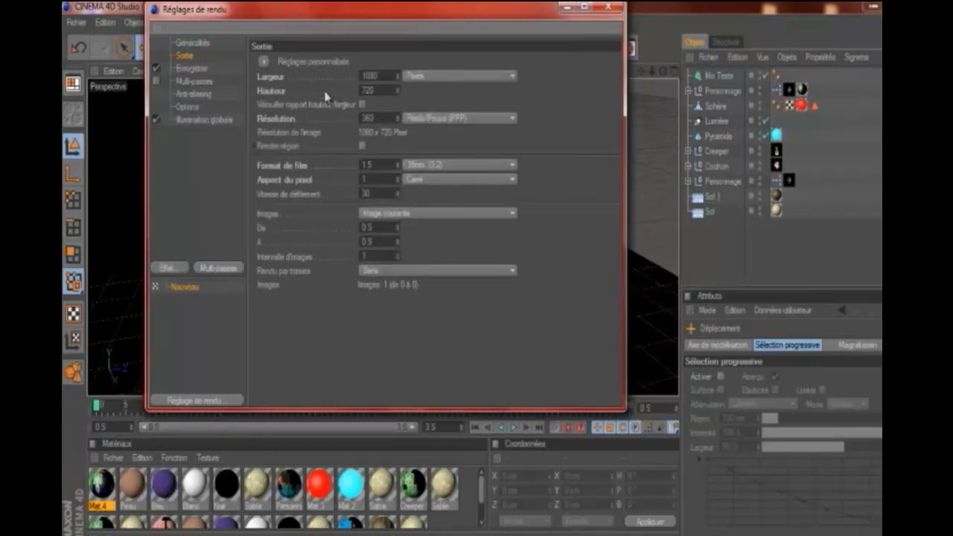
{"action": "left_click", "coordinate": [413, 168]}
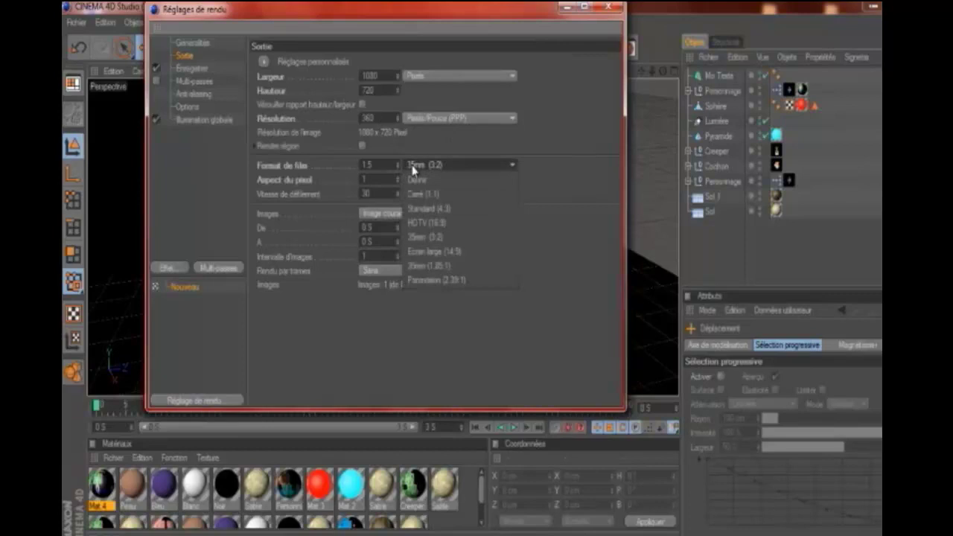
{"action": "left_click", "coordinate": [434, 227]}
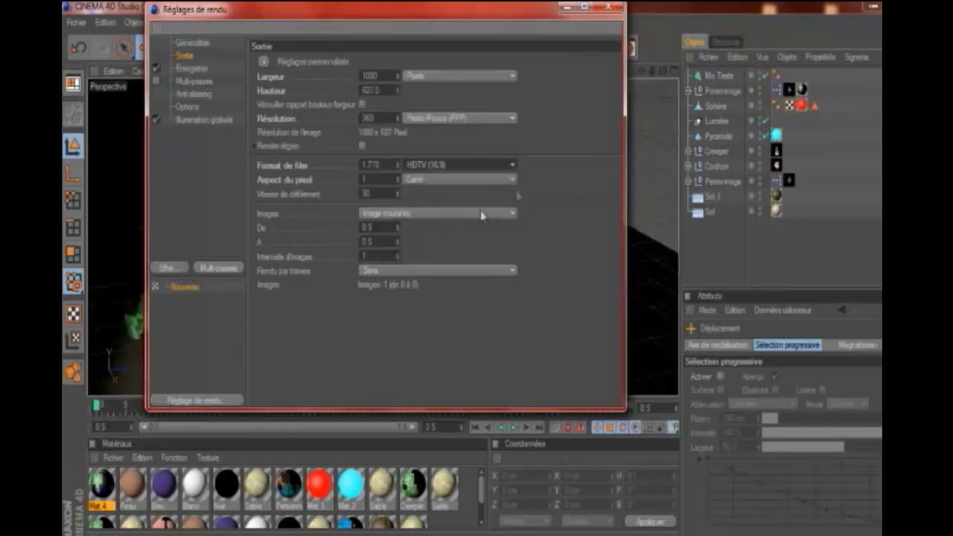
{"action": "left_click", "coordinate": [432, 179]}
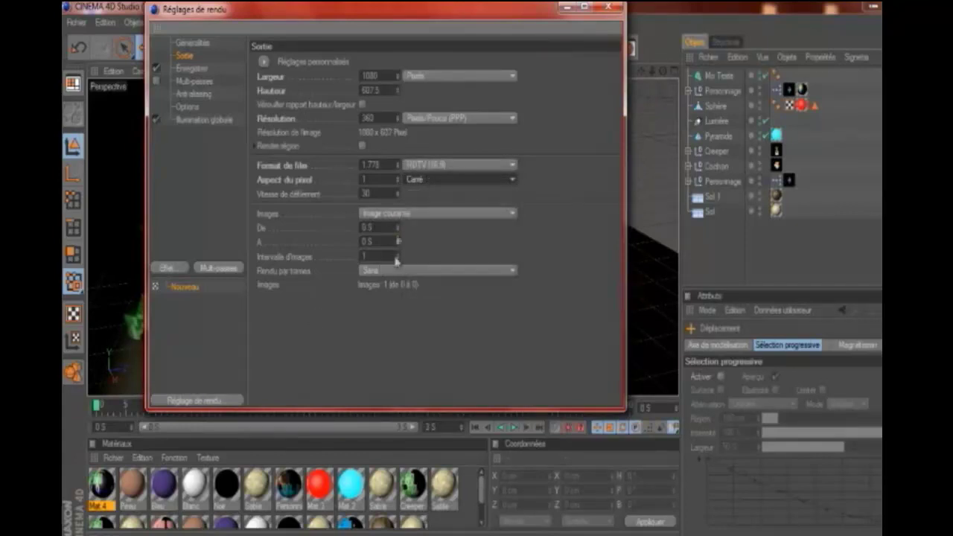
{"action": "left_click", "coordinate": [410, 213]}
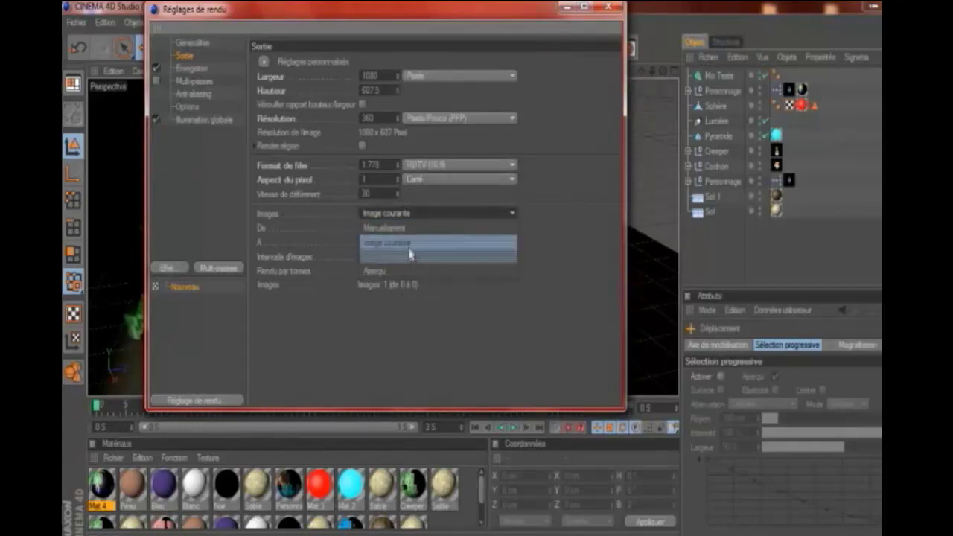
{"action": "left_click", "coordinate": [355, 311]}
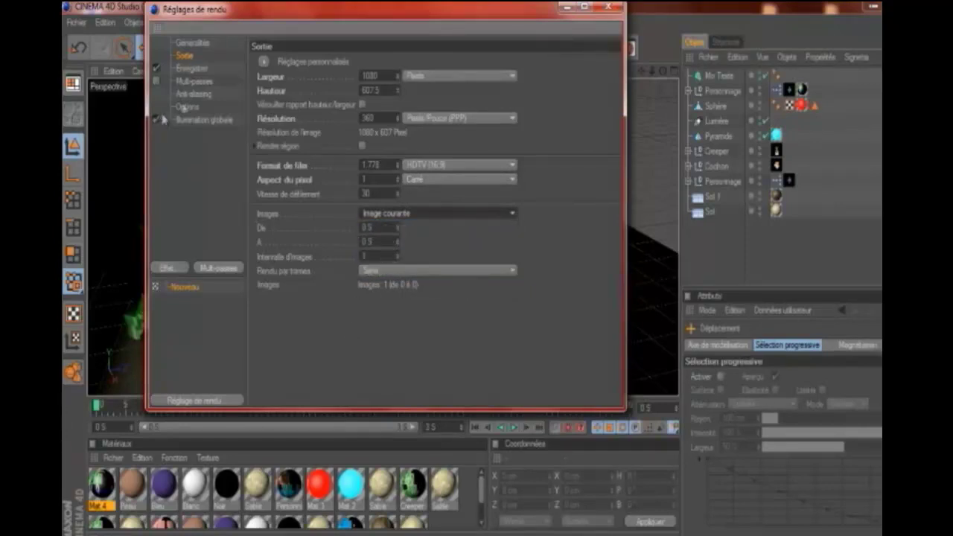
- Check the anti-aliasing settings and close Render Settings
{"action": "left_click", "coordinate": [192, 82]}
{"action": "left_click", "coordinate": [193, 94]}
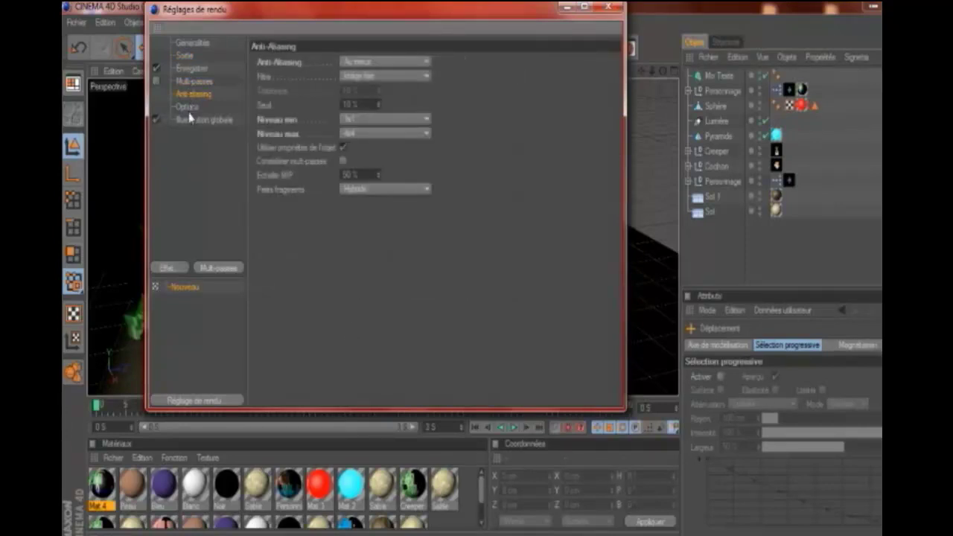
{"action": "left_click", "coordinate": [607, 7]}
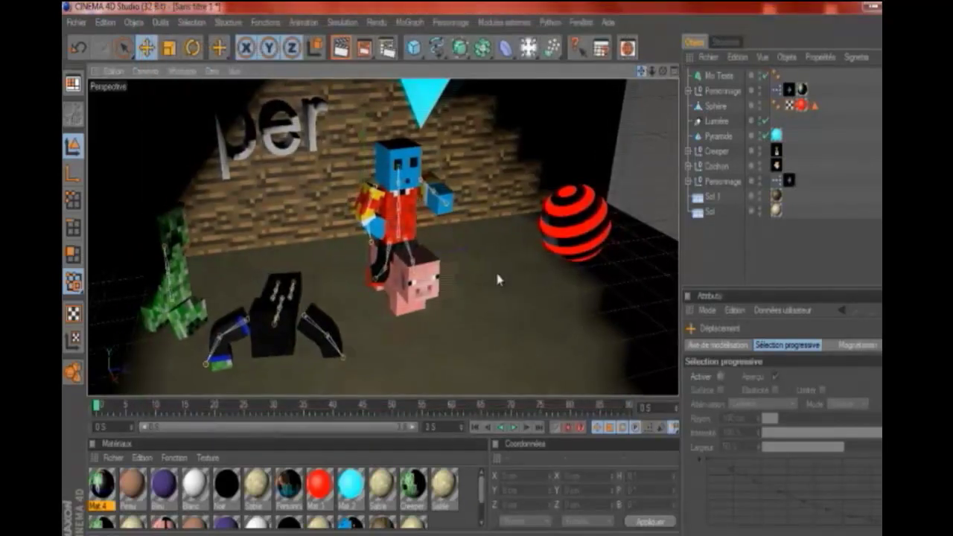
- Orbit and pan to reframe, then render to the Picture Viewer, dismissing the texture error
{"action": "left_click_drag", "start_coordinate": [503, 277], "coordinate": [580, 116], "text": "alt"}
{"action": "left_click_drag", "start_coordinate": [640, 73], "coordinate": [622, 92]}
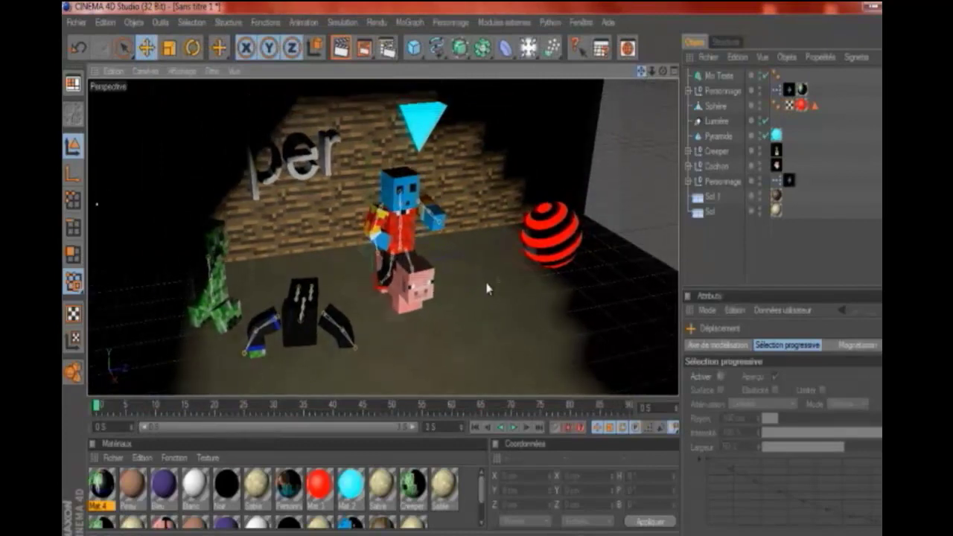
{"action": "left_click", "coordinate": [372, 48]}
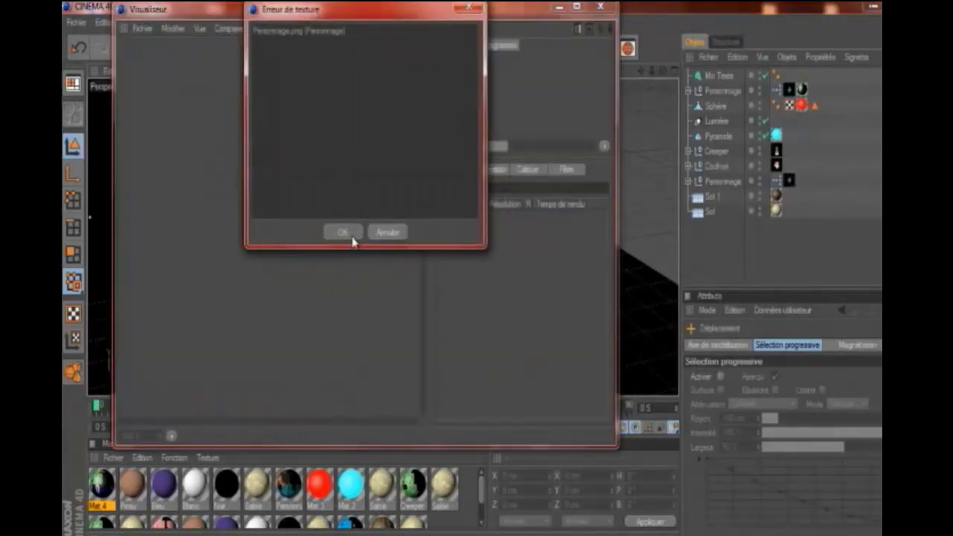
{"action": "left_click", "coordinate": [344, 233]}
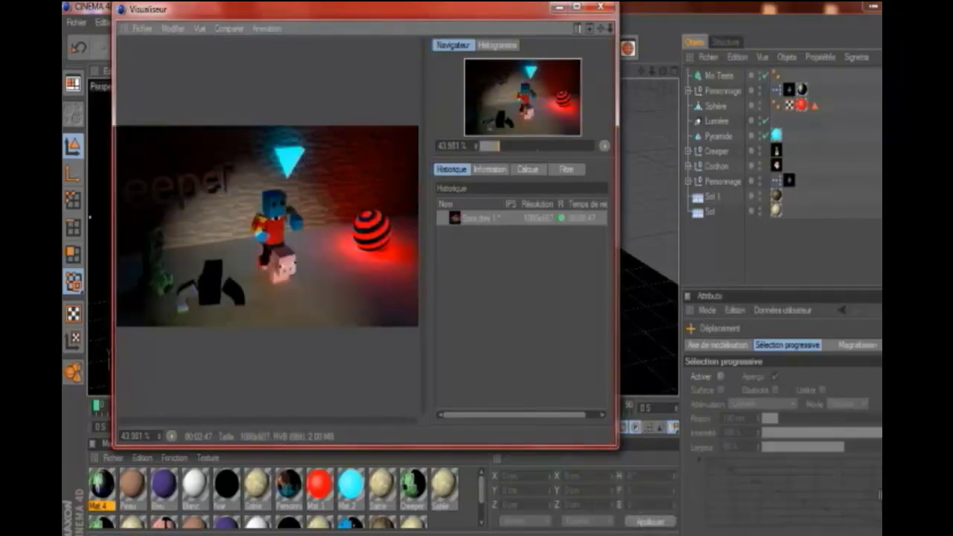
- Save the render as JPEG to the desktop as Sans titre 1.jpg
{"action": "left_click", "coordinate": [138, 30]}
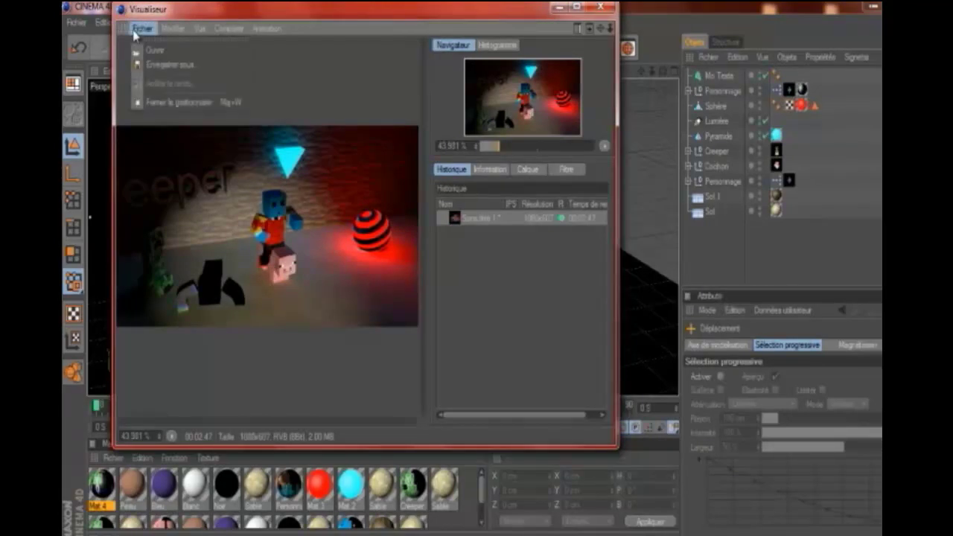
{"action": "left_click", "coordinate": [152, 65]}
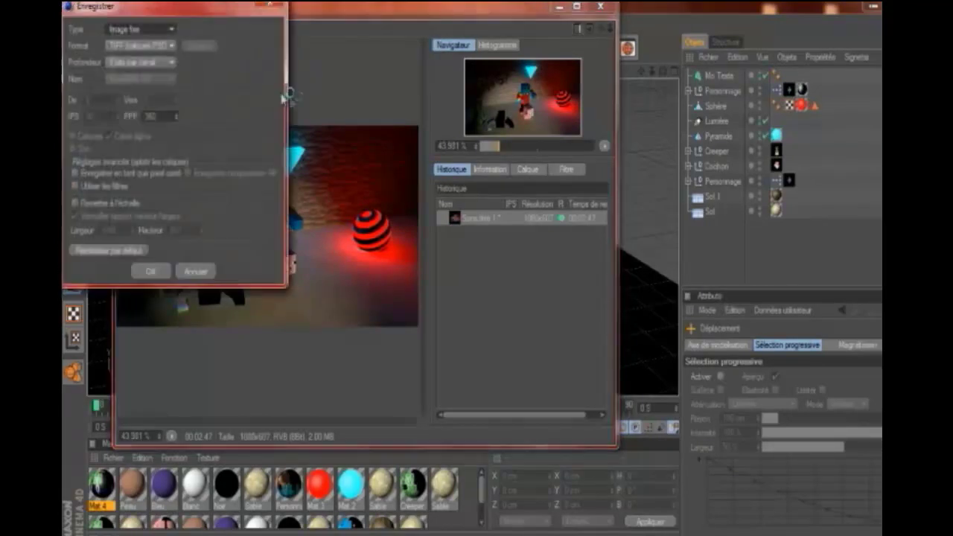
{"action": "left_click", "coordinate": [170, 47]}
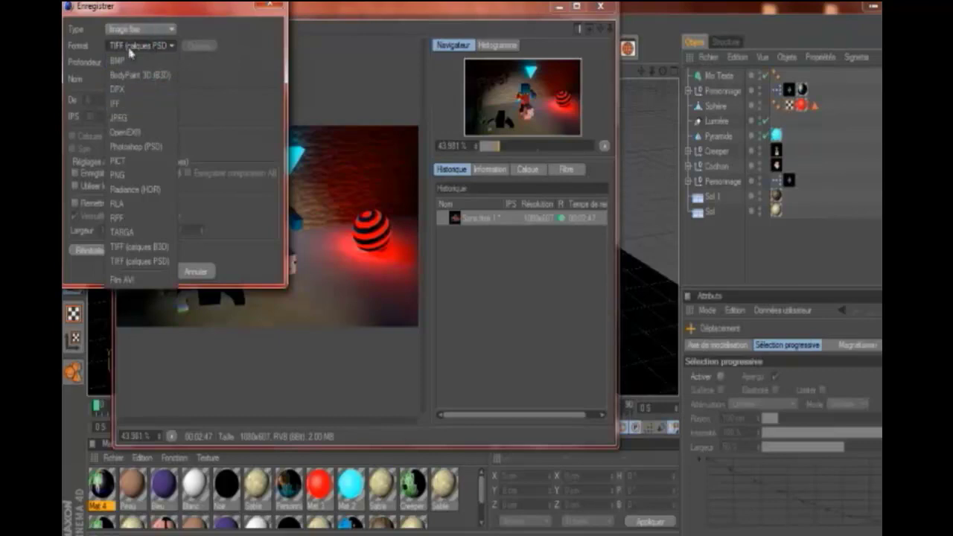
{"action": "left_click", "coordinate": [136, 120]}
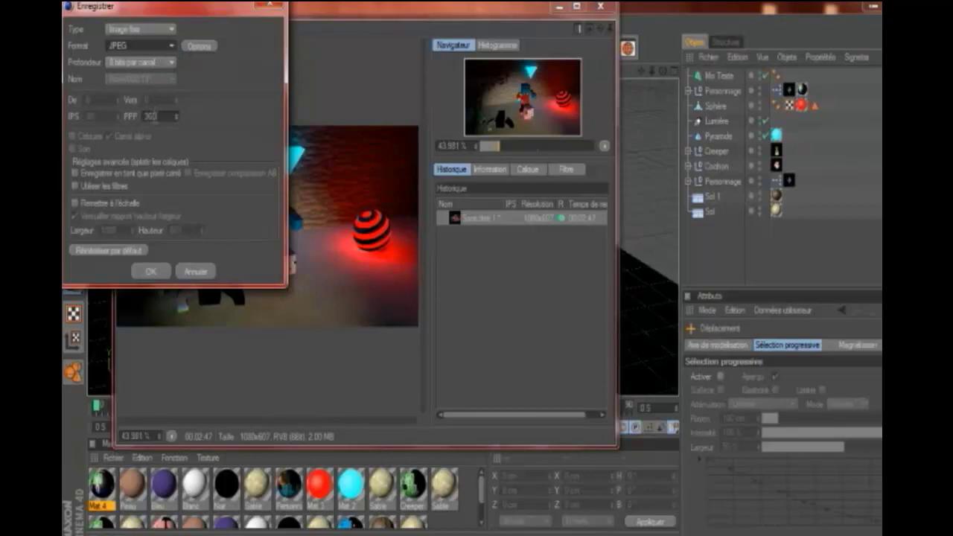
{"action": "left_click", "coordinate": [149, 271]}
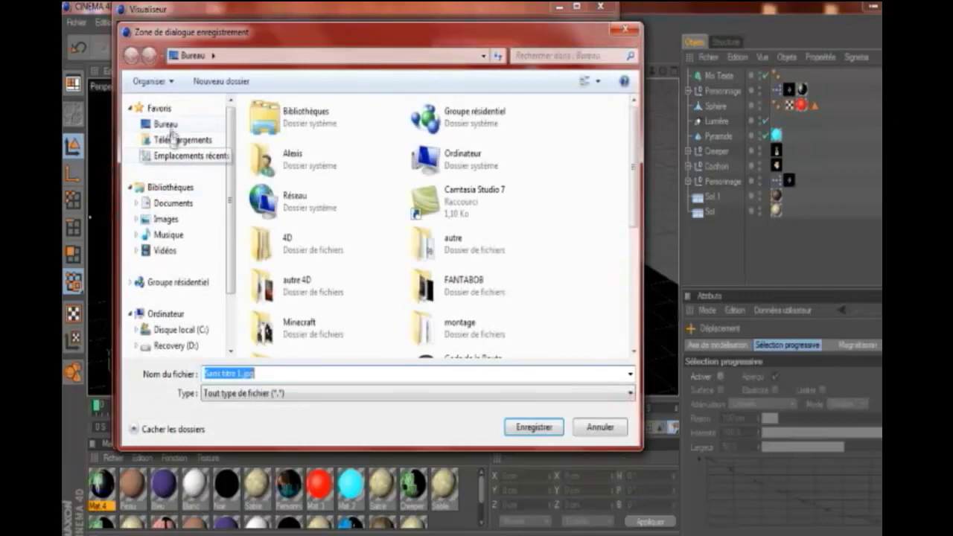
{"action": "left_click", "coordinate": [169, 128]}
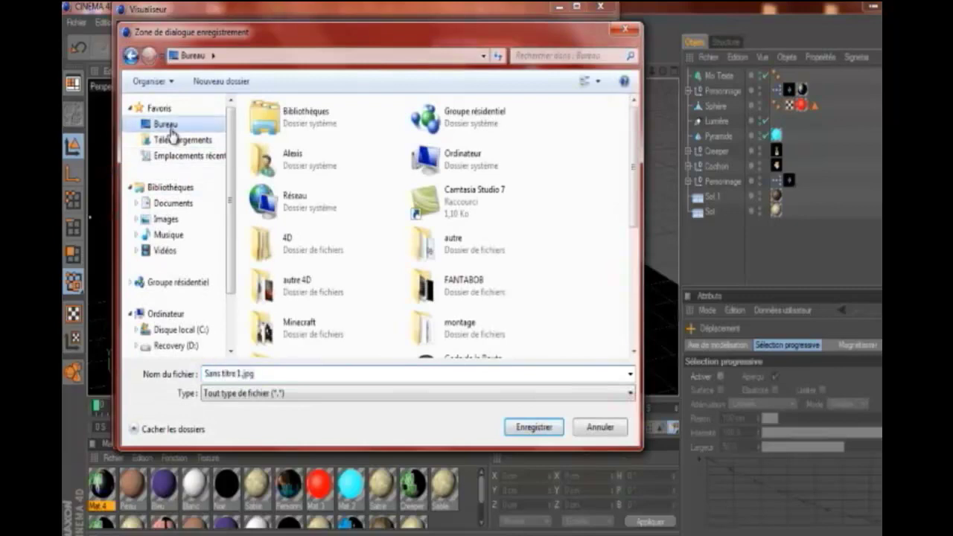
{"action": "left_click", "coordinate": [531, 426]}
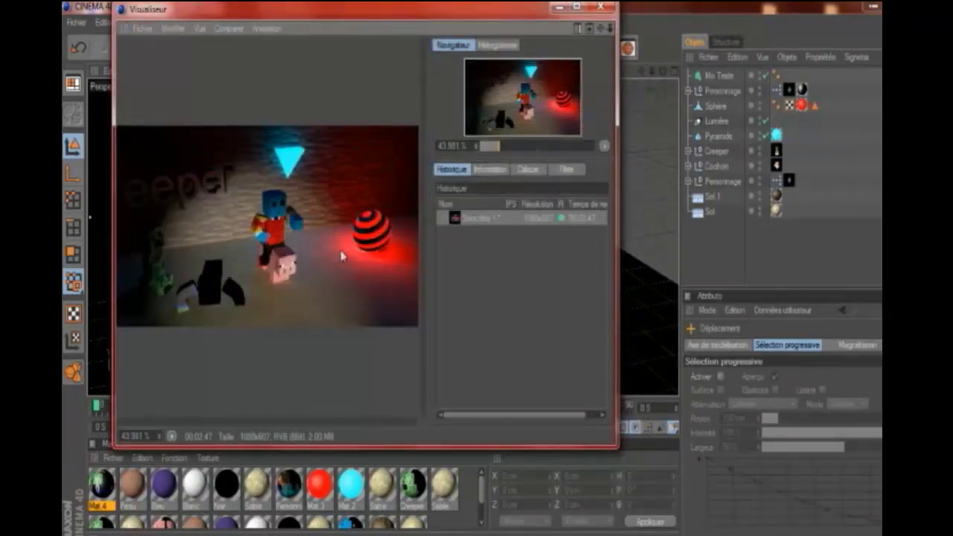
- Quit Cinema 4D without saving the project and open Sans titre 1.jpg from the desktop
{"action": "left_click", "coordinate": [601, 9]}
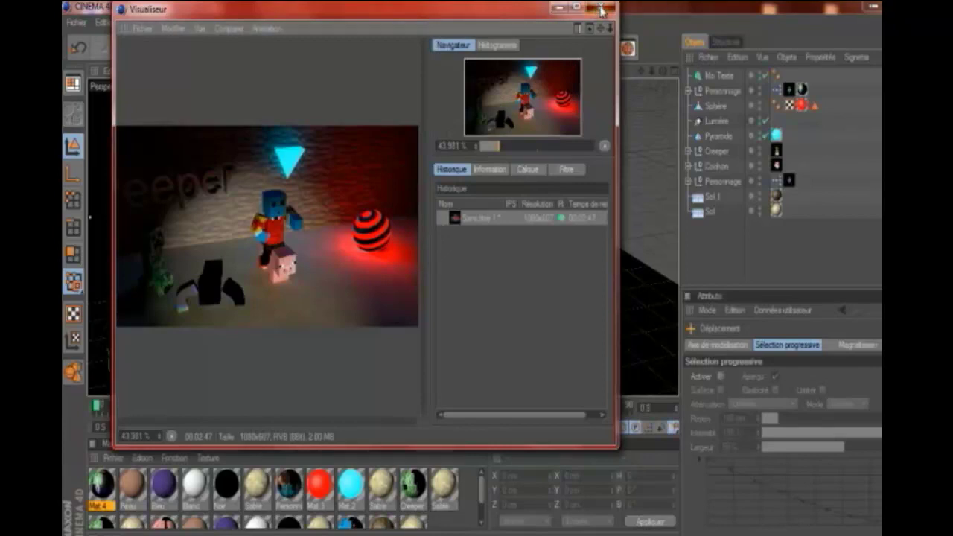
{"action": "key", "text": "alt+F4"}
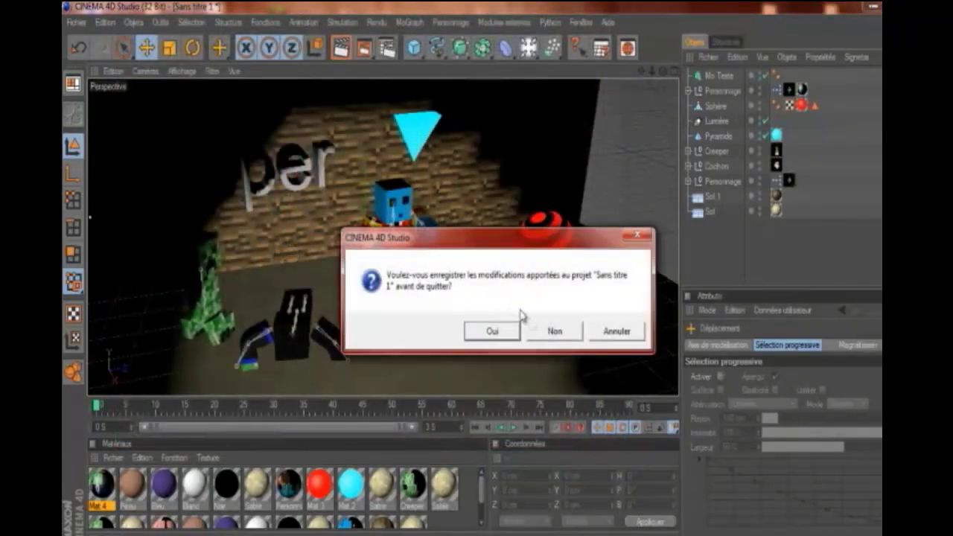
{"action": "left_click", "coordinate": [553, 332]}
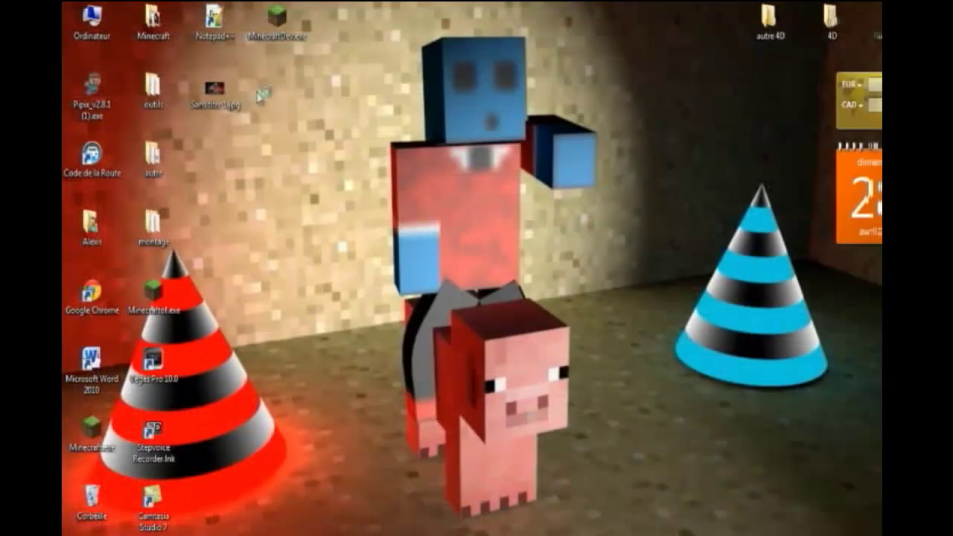
{"action": "double_click", "coordinate": [223, 108]}
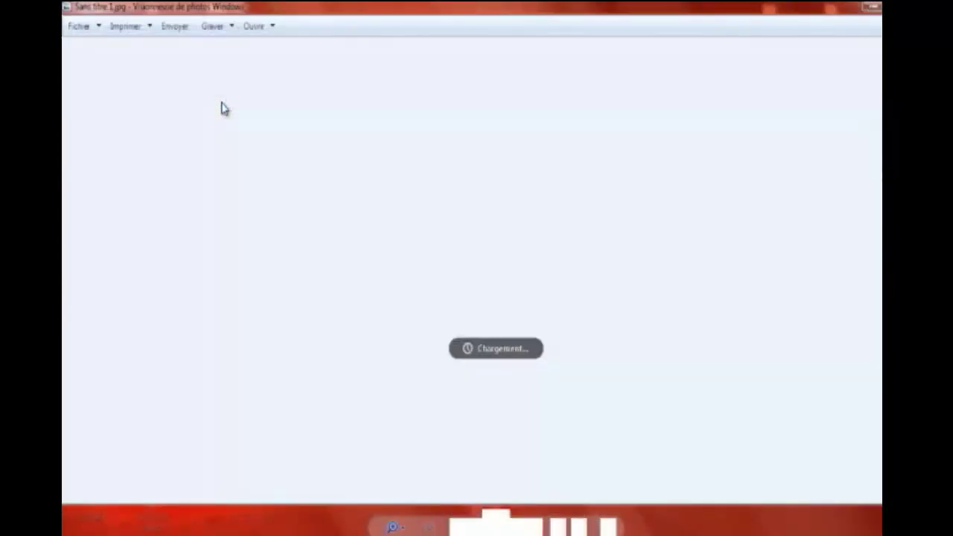